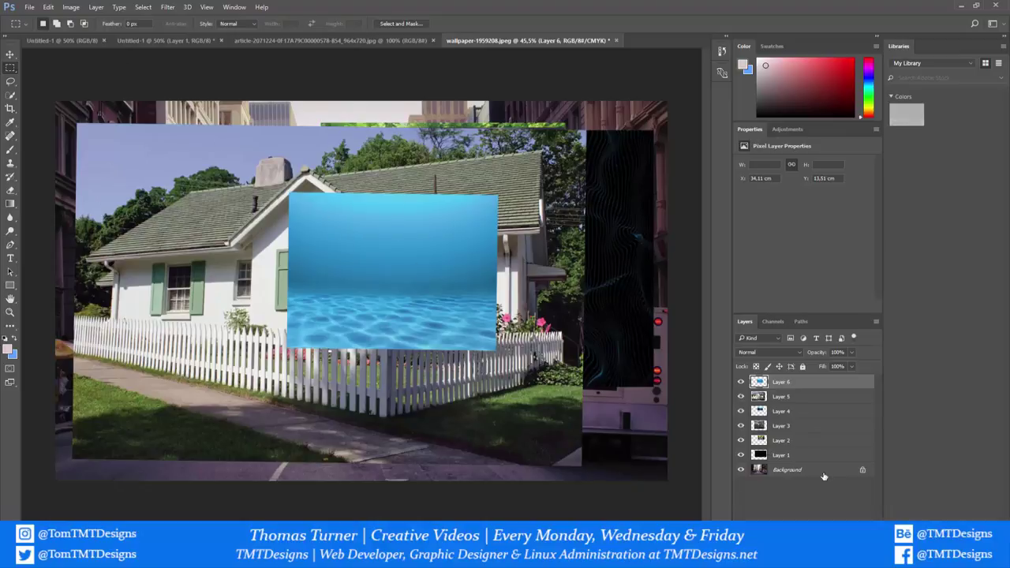
- Hide Layers 1 through 6 and convert the locked Background into a regular layer named Layer 0
{"action": "left_click", "coordinate": [822, 454]}
{"action": "left_click", "coordinate": [803, 387]}
{"action": "left_click_drag", "start_coordinate": [742, 380], "coordinate": [741, 455]}
{"action": "double_click", "coordinate": [813, 469]}
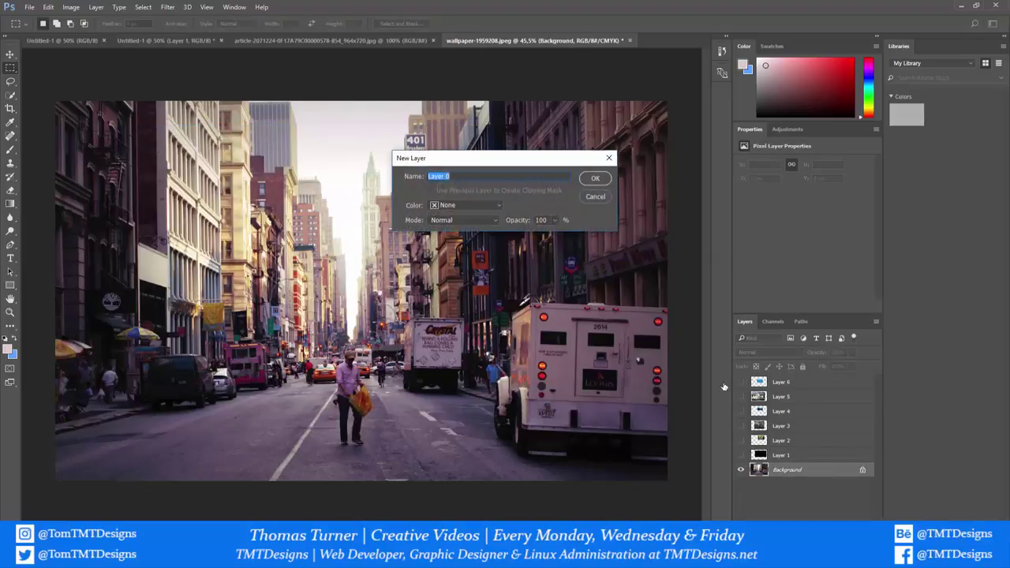
{"action": "left_click", "coordinate": [588, 179]}
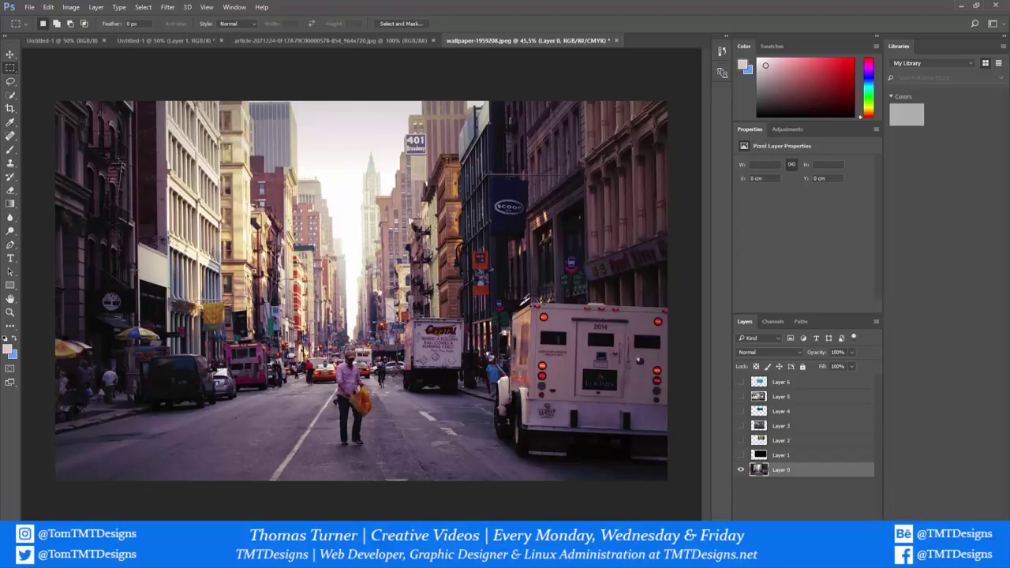
- Preview Layers 5 and 4, then delete the house photo on Layer 5
{"action": "left_click", "coordinate": [741, 396]}
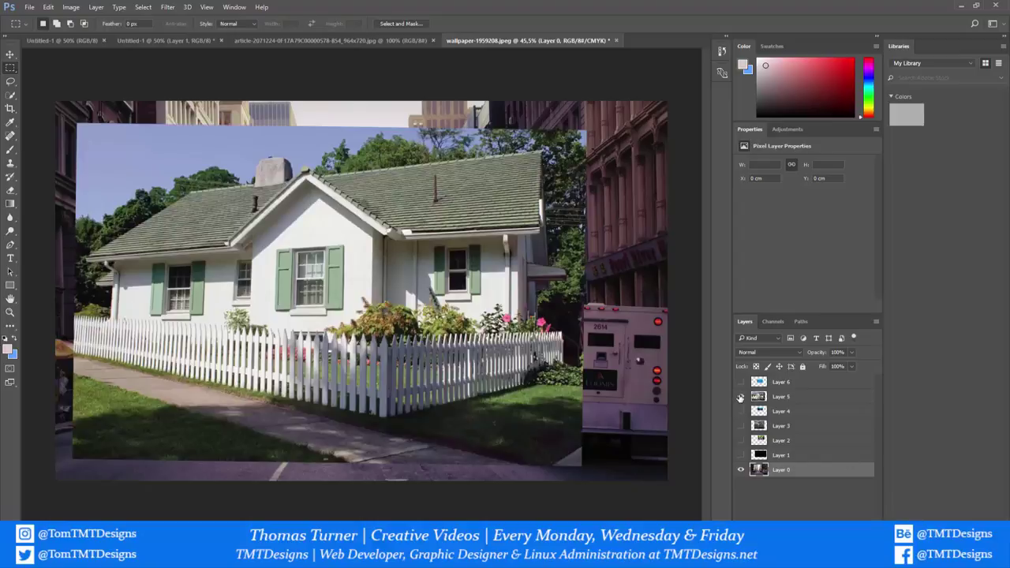
{"action": "left_click", "coordinate": [740, 396]}
{"action": "left_click", "coordinate": [740, 411]}
{"action": "left_click", "coordinate": [740, 411]}
{"action": "left_click", "coordinate": [740, 396]}
{"action": "left_click", "coordinate": [797, 397]}
{"action": "key", "text": "Delete"}
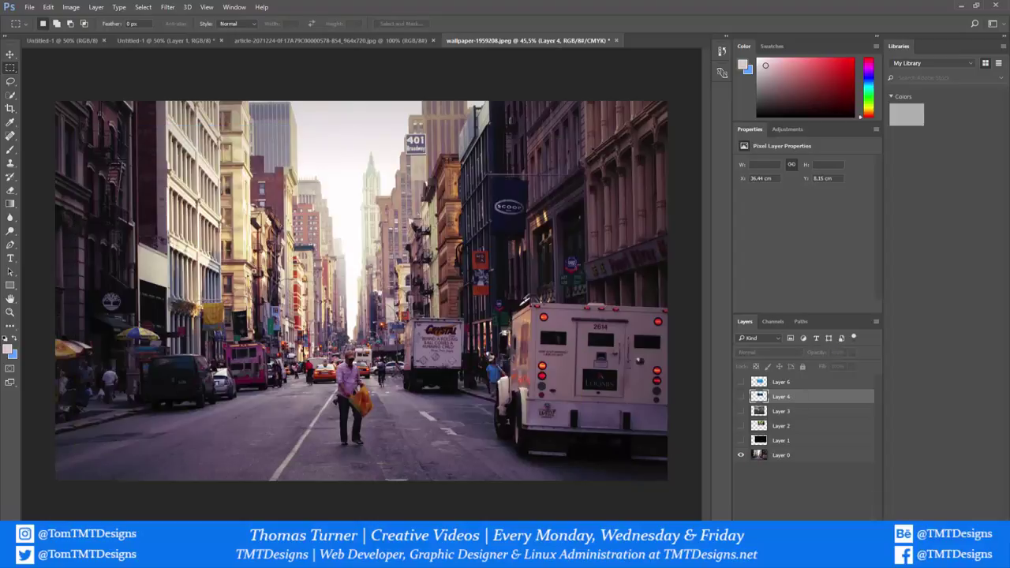
- Show the waterfall photo on Layer 2 and enlarge it to about 250% so it spans the canvas width
{"action": "left_click", "coordinate": [740, 426]}
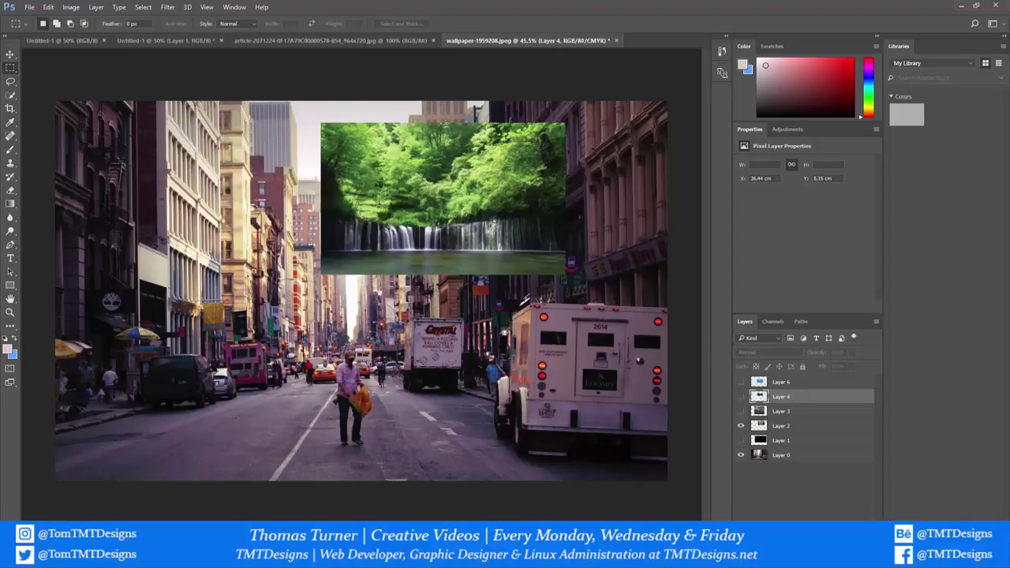
{"action": "left_click", "coordinate": [740, 440]}
{"action": "left_click", "coordinate": [740, 440]}
{"action": "left_click", "coordinate": [763, 430]}
{"action": "key", "text": "ctrl+t"}
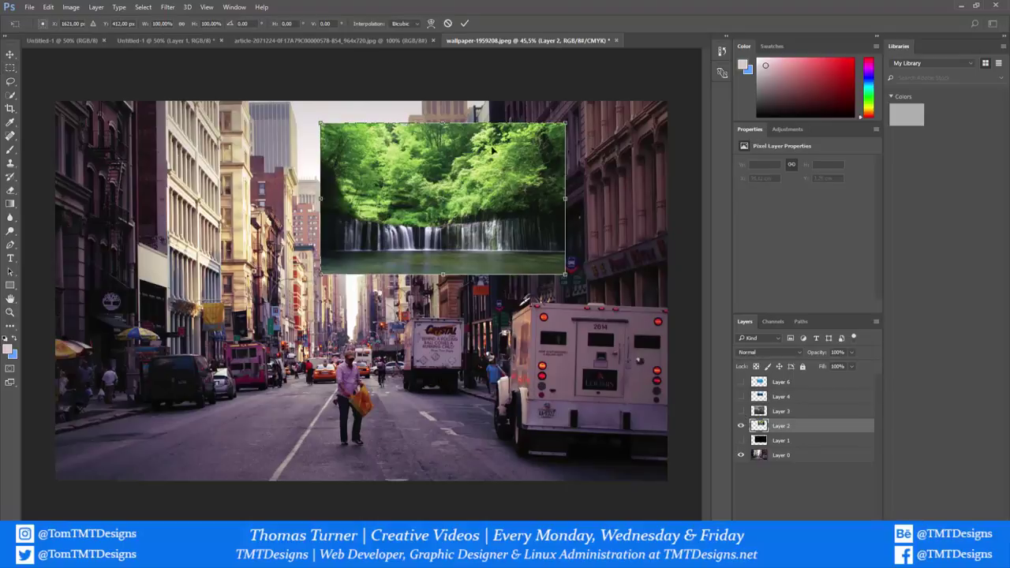
{"action": "left_click_drag", "start_coordinate": [565, 123], "coordinate": [692, 45]}
{"action": "left_click_drag", "start_coordinate": [575, 171], "coordinate": [310, 227]}
{"action": "left_click_drag", "start_coordinate": [426, 332], "coordinate": [669, 483]}
{"action": "left_click_drag", "start_coordinate": [630, 455], "coordinate": [599, 364]}
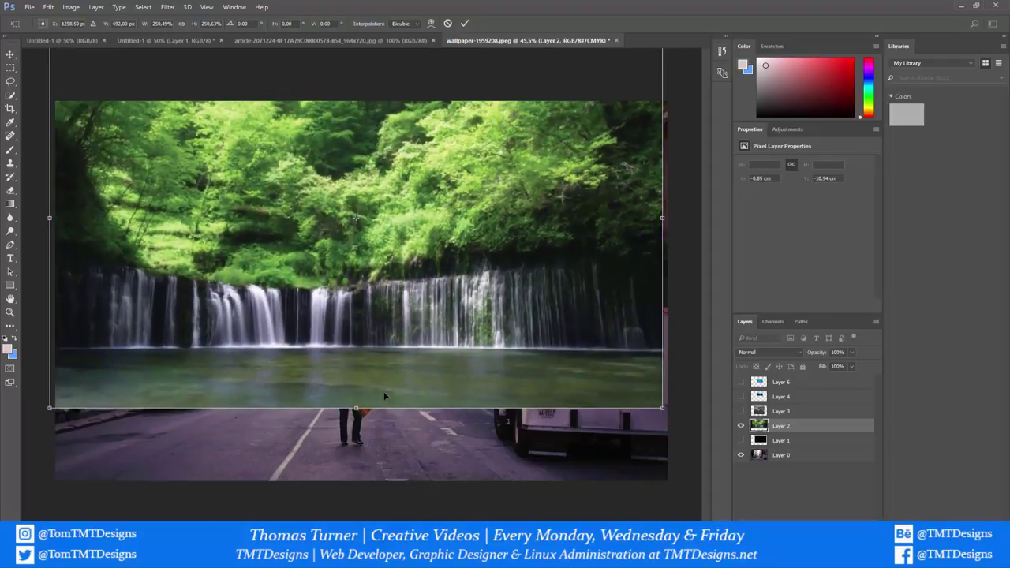
{"action": "key", "text": "Return"}
- Move the enlarged waterfall photo down until it covers the whole canvas
{"action": "key", "text": "m"}
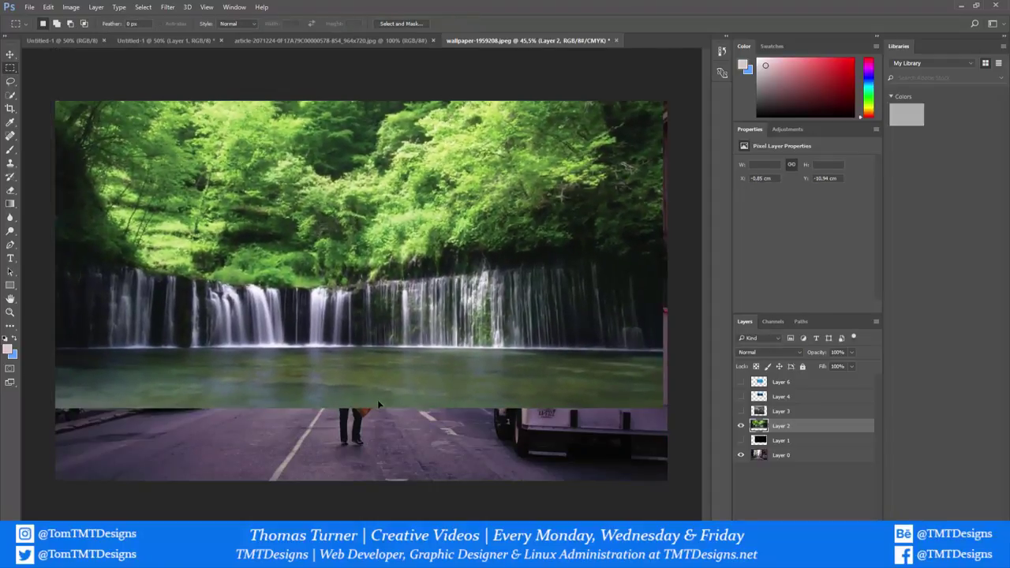
{"action": "left_click", "coordinate": [10, 54]}
{"action": "left_click_drag", "start_coordinate": [315, 197], "coordinate": [315, 267]}
- Set the blend mode of the waterfall layer to Lighten
{"action": "left_click", "coordinate": [759, 353]}
{"action": "left_click", "coordinate": [759, 353]}
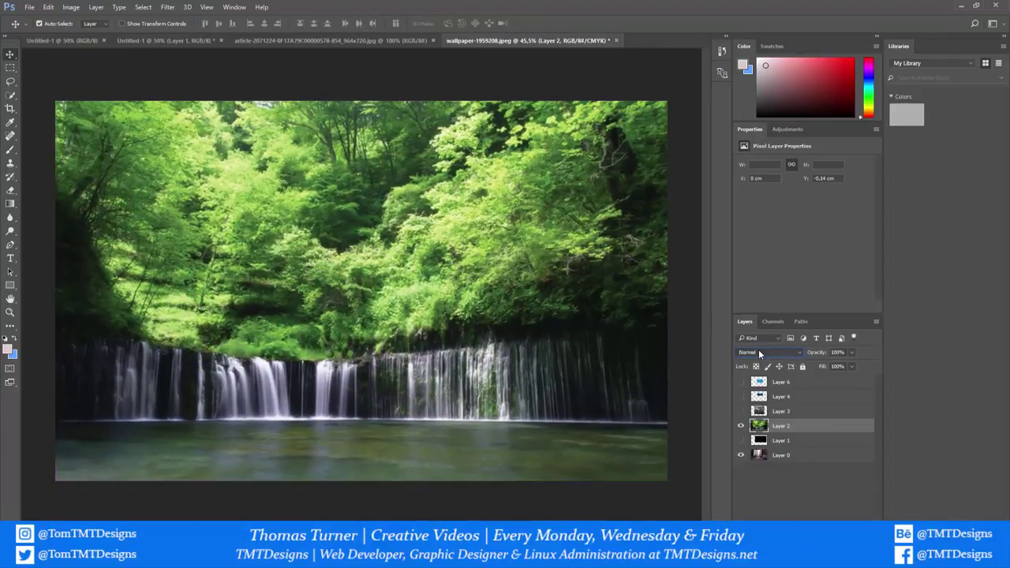
{"action": "scroll", "coordinate": [759, 354], "scroll_direction": "down", "scroll_amount": 2}
{"action": "scroll", "coordinate": [759, 354], "scroll_direction": "down", "scroll_amount": 1}
{"action": "scroll", "coordinate": [758, 348], "scroll_direction": "up", "scroll_amount": 1}
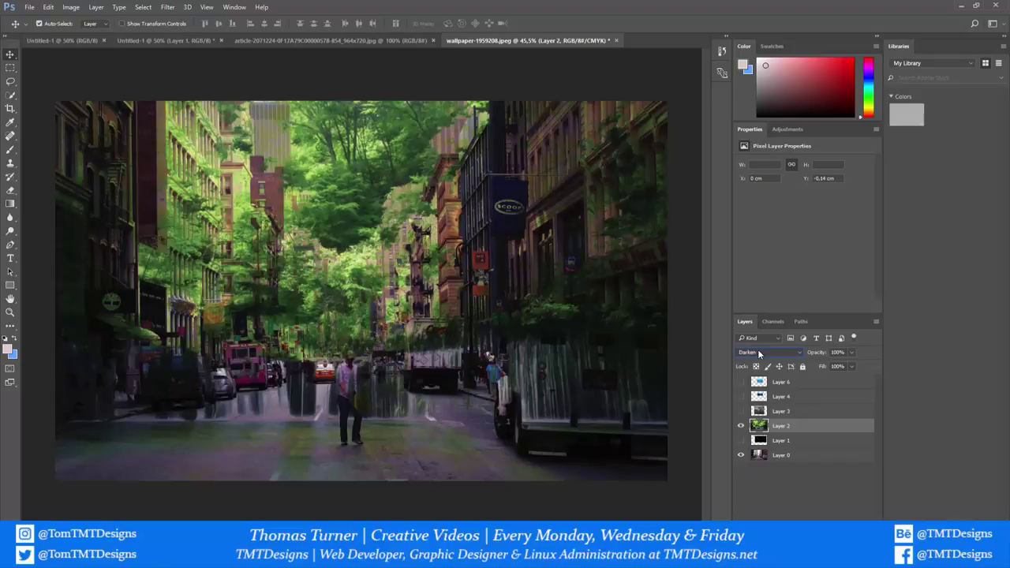
{"action": "scroll", "coordinate": [757, 352], "scroll_direction": "down", "scroll_amount": 2}
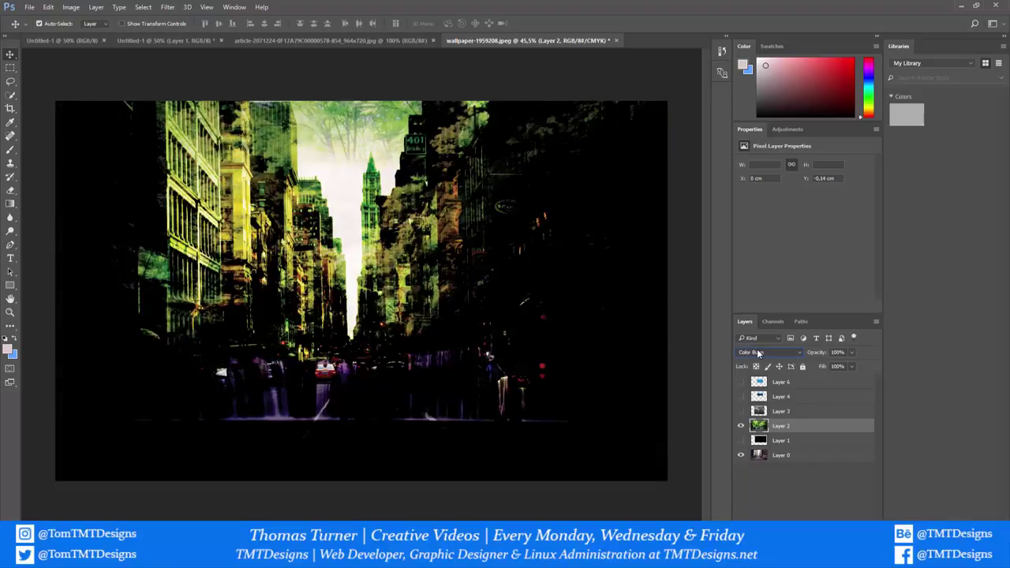
{"action": "scroll", "coordinate": [757, 351], "scroll_direction": "up", "scroll_amount": 1}
{"action": "scroll", "coordinate": [757, 352], "scroll_direction": "down", "scroll_amount": 4}
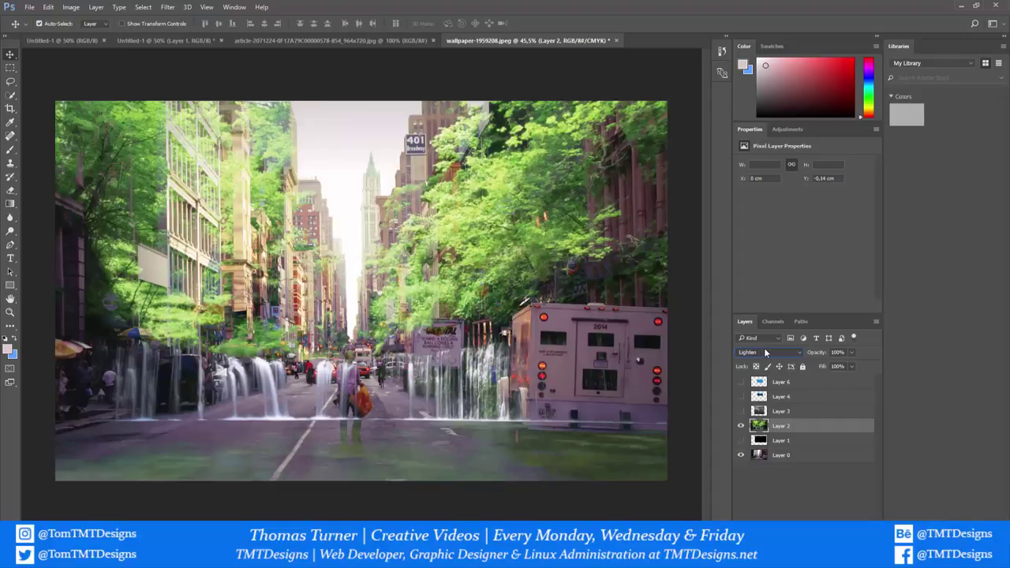
- Place Layer 2 directly above Layer 0 and create a clipping mask from it
{"action": "right_click", "coordinate": [809, 429]}
{"action": "left_click", "coordinate": [809, 430]}
{"action": "left_click_drag", "start_coordinate": [809, 430], "coordinate": [817, 444]}
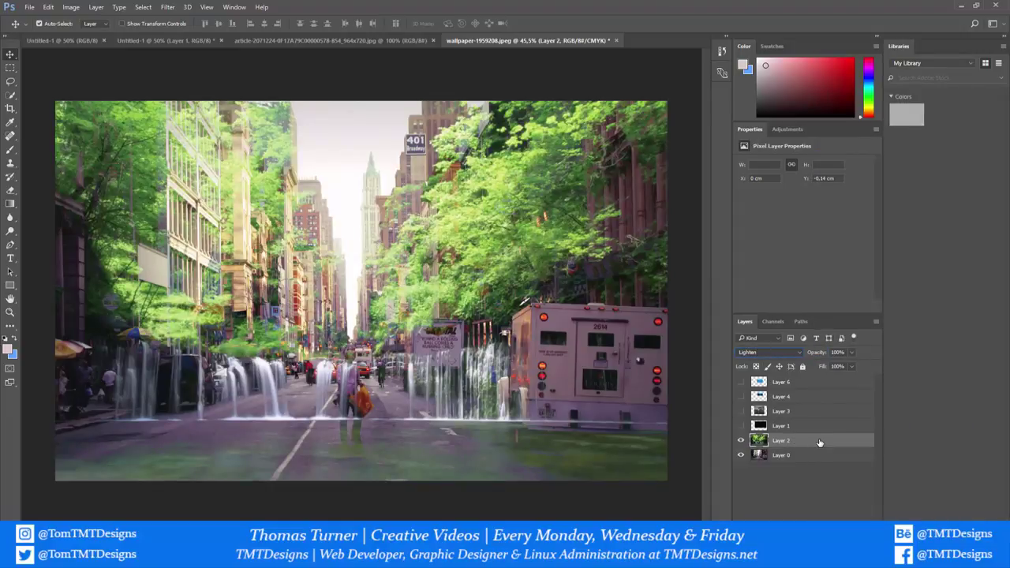
{"action": "right_click", "coordinate": [817, 442]}
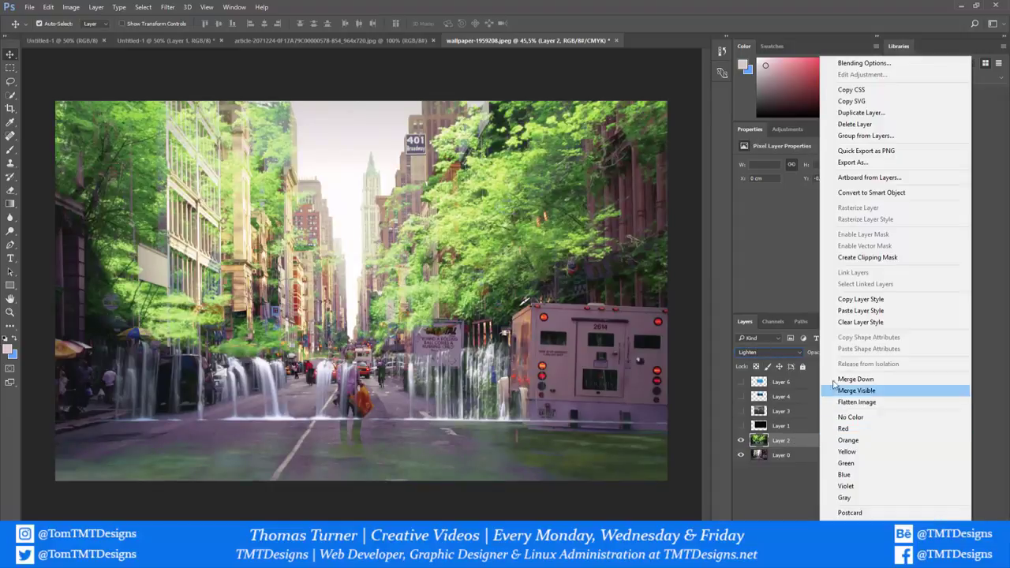
{"action": "left_click", "coordinate": [867, 260]}
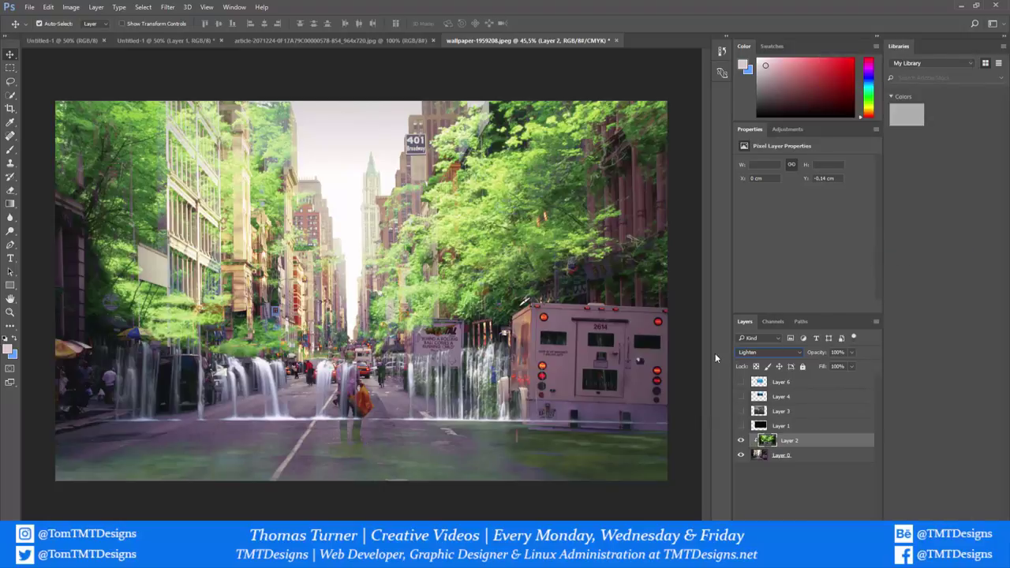
- Try other blend modes on the clipped waterfall layer, such as Linear Dodge, Hard Light, Soft Light and Darken, and return to Lighten
{"action": "scroll", "coordinate": [748, 352], "scroll_direction": "down", "scroll_amount": 3}
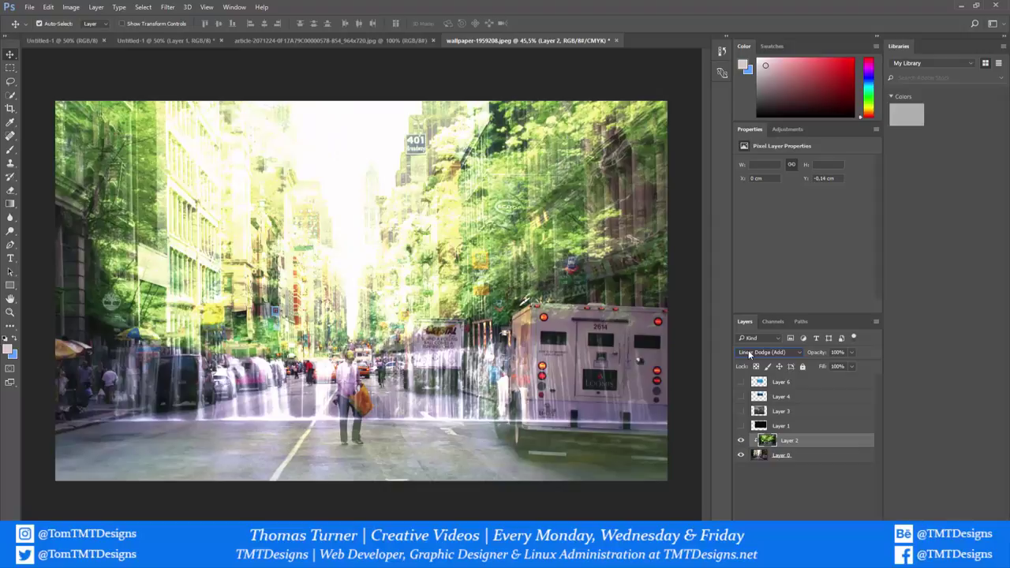
{"action": "scroll", "coordinate": [748, 352], "scroll_direction": "down", "scroll_amount": 4}
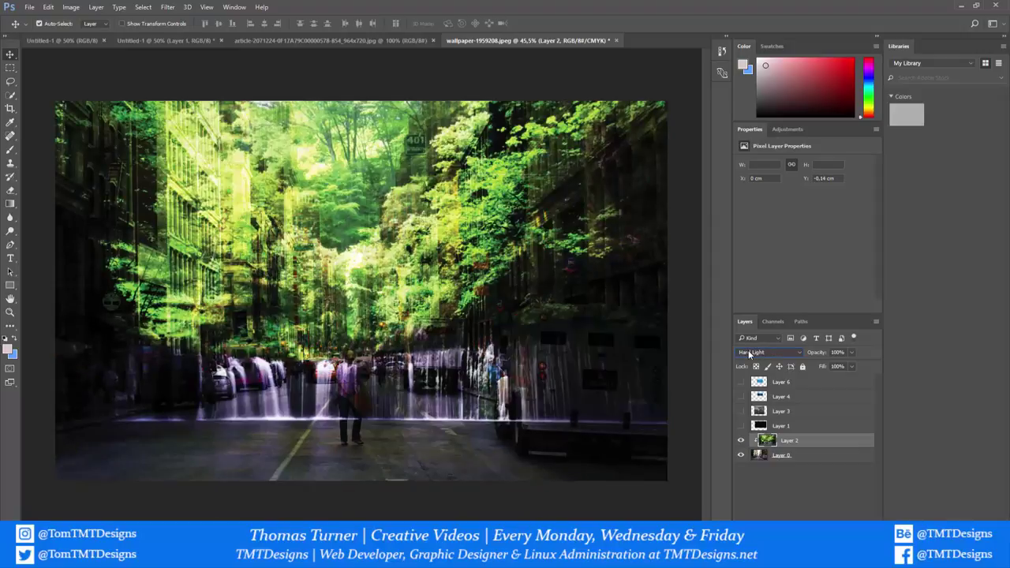
{"action": "scroll", "coordinate": [748, 352], "scroll_direction": "up", "scroll_amount": 1}
{"action": "scroll", "coordinate": [748, 352], "scroll_direction": "up", "scroll_amount": 4}
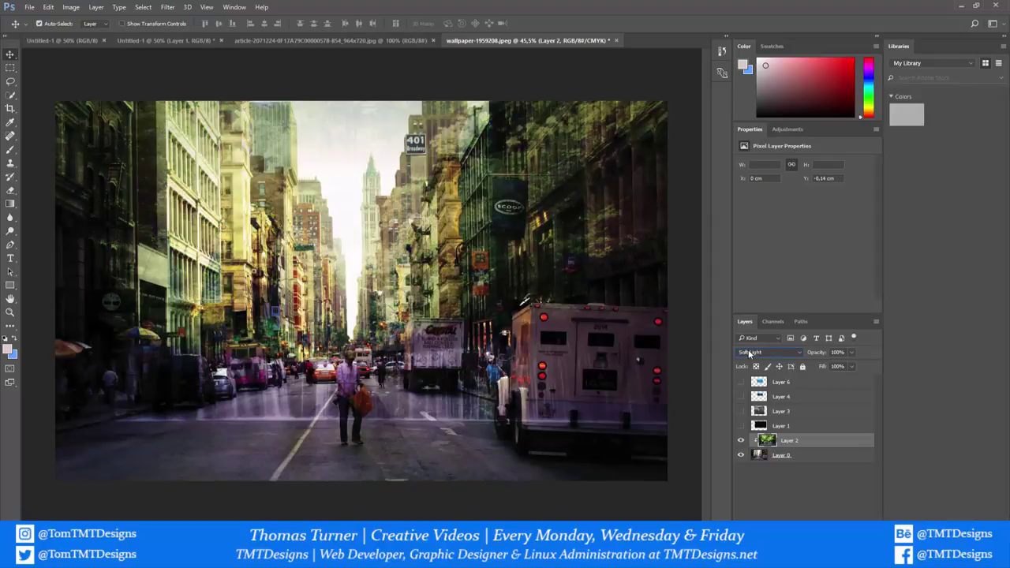
{"action": "scroll", "coordinate": [748, 352], "scroll_direction": "up", "scroll_amount": 5}
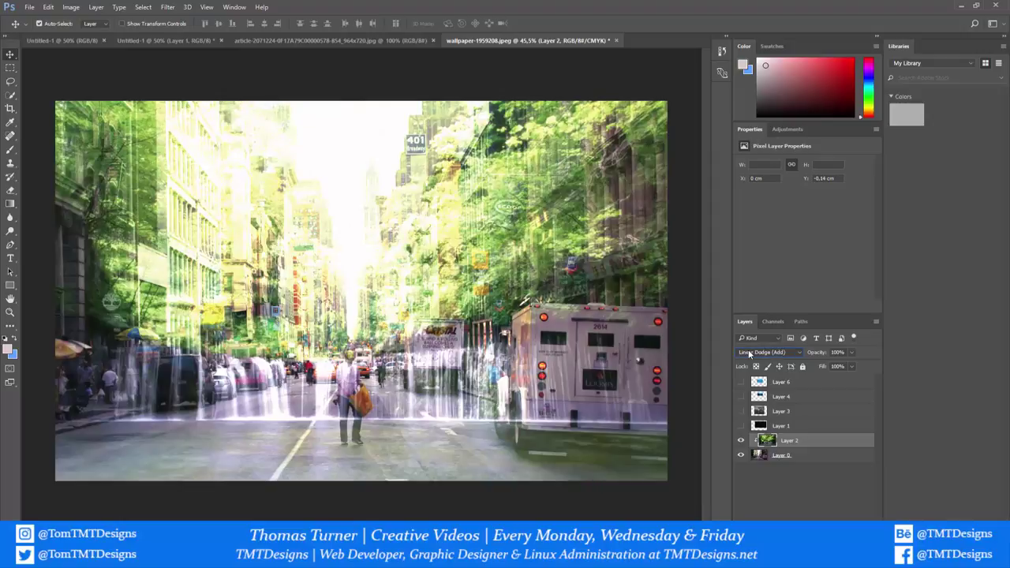
{"action": "scroll", "coordinate": [748, 352], "scroll_direction": "down", "scroll_amount": 1}
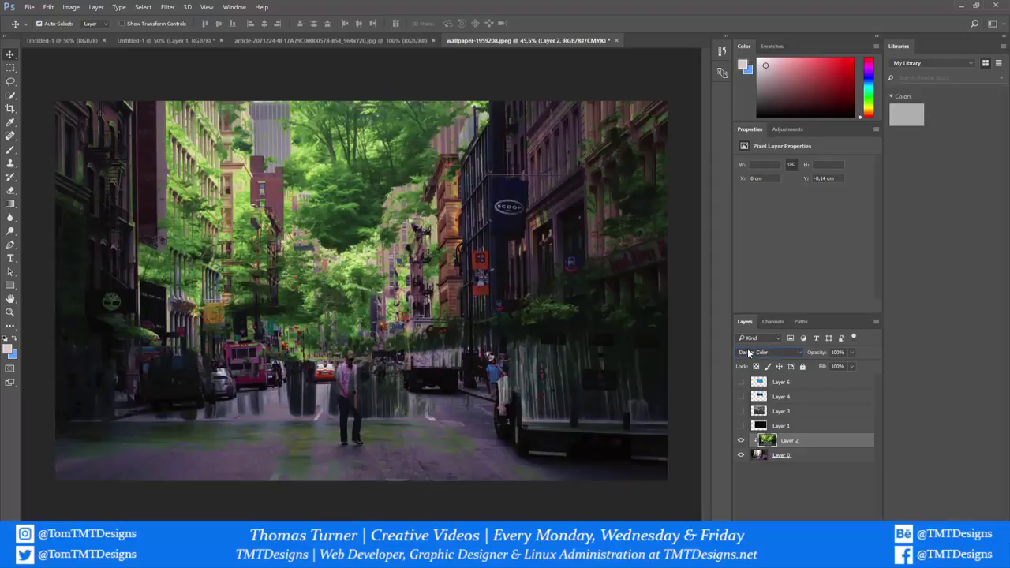
{"action": "scroll", "coordinate": [748, 352], "scroll_direction": "up", "scroll_amount": 4}
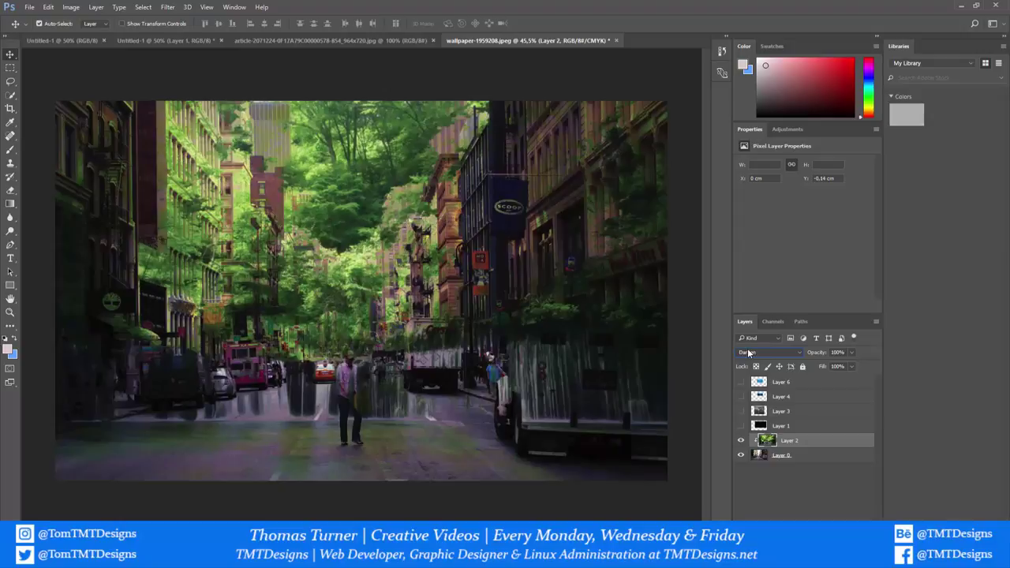
{"action": "scroll", "coordinate": [748, 352], "scroll_direction": "up", "scroll_amount": 2}
{"action": "scroll", "coordinate": [748, 352], "scroll_direction": "down", "scroll_amount": 1}
{"action": "scroll", "coordinate": [748, 352], "scroll_direction": "down", "scroll_amount": 3}
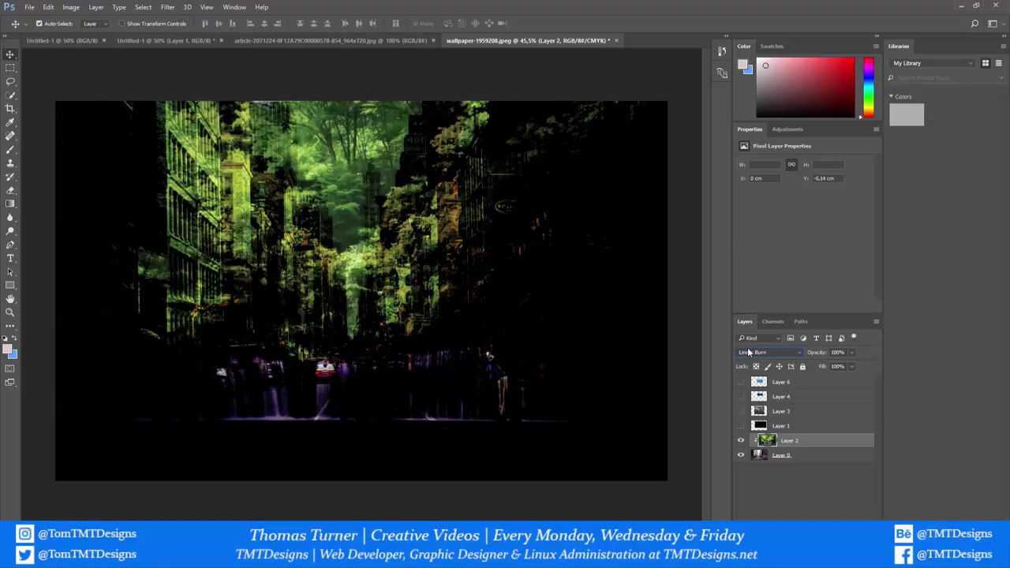
{"action": "scroll", "coordinate": [748, 351], "scroll_direction": "up", "scroll_amount": 1}
{"action": "scroll", "coordinate": [748, 352], "scroll_direction": "down", "scroll_amount": 2}
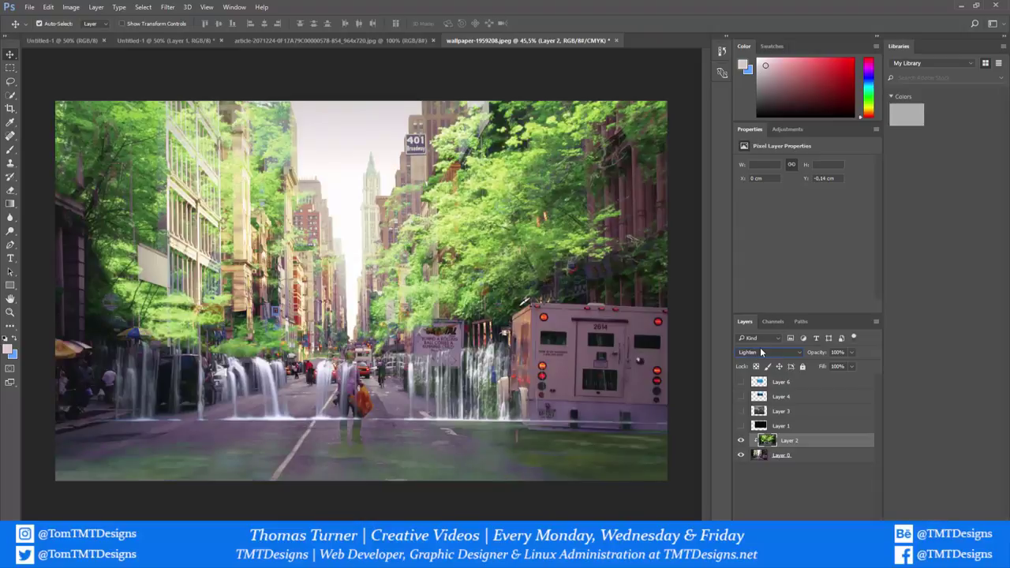
{"action": "left_click", "coordinate": [760, 352]}
{"action": "left_click", "coordinate": [764, 351]}
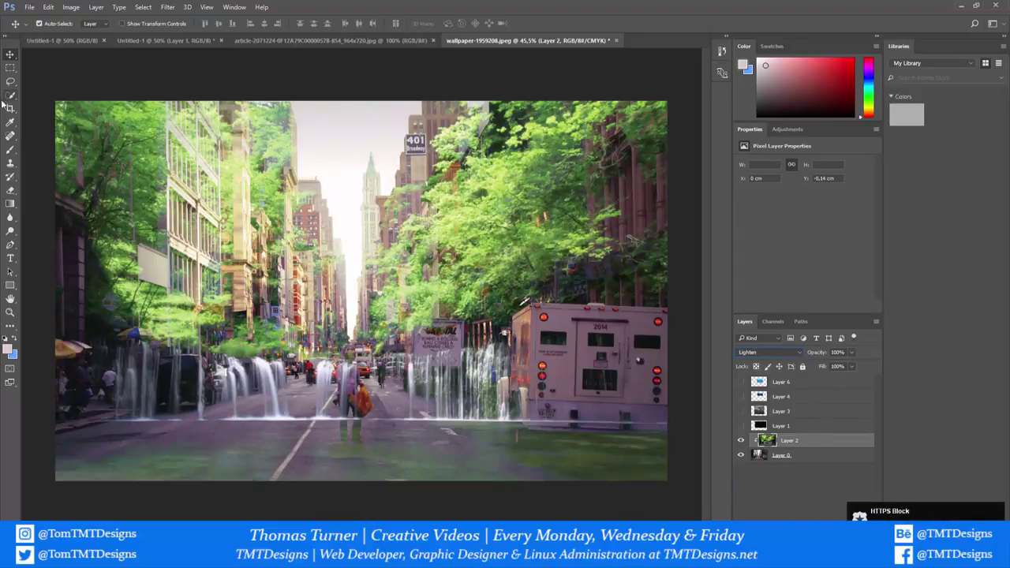
- Start a Pen tool path just outside the canvas's left edge, slightly above the umbrellas on the street
{"action": "left_click", "coordinate": [11, 245]}
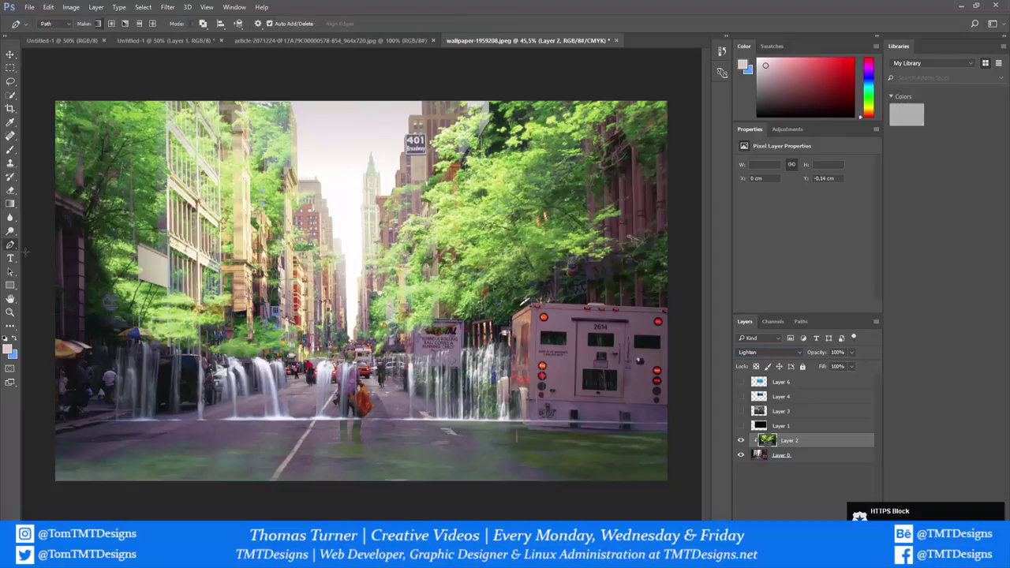
{"action": "left_click", "coordinate": [43, 333]}
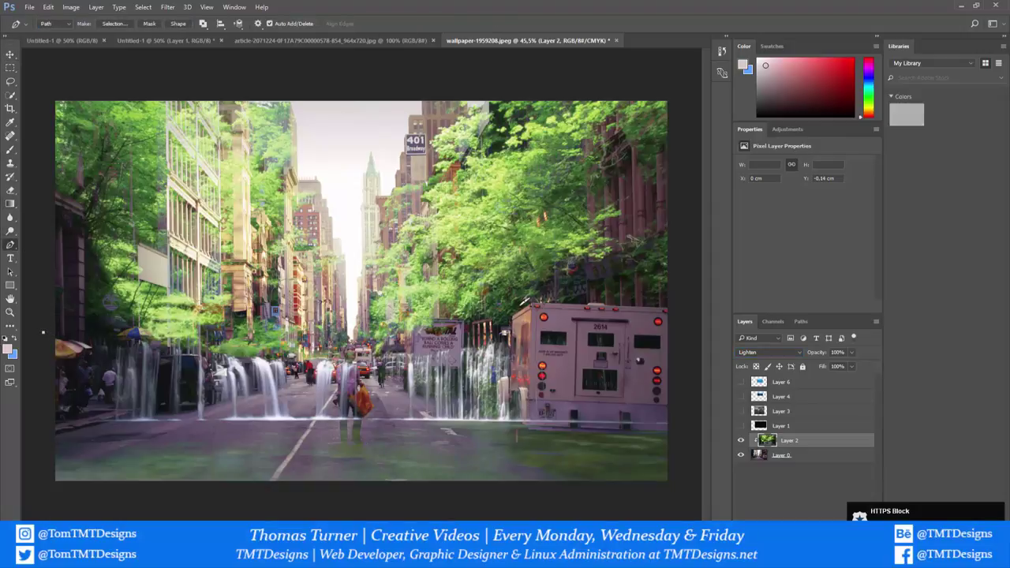
{"action": "left_click", "coordinate": [197, 333]}
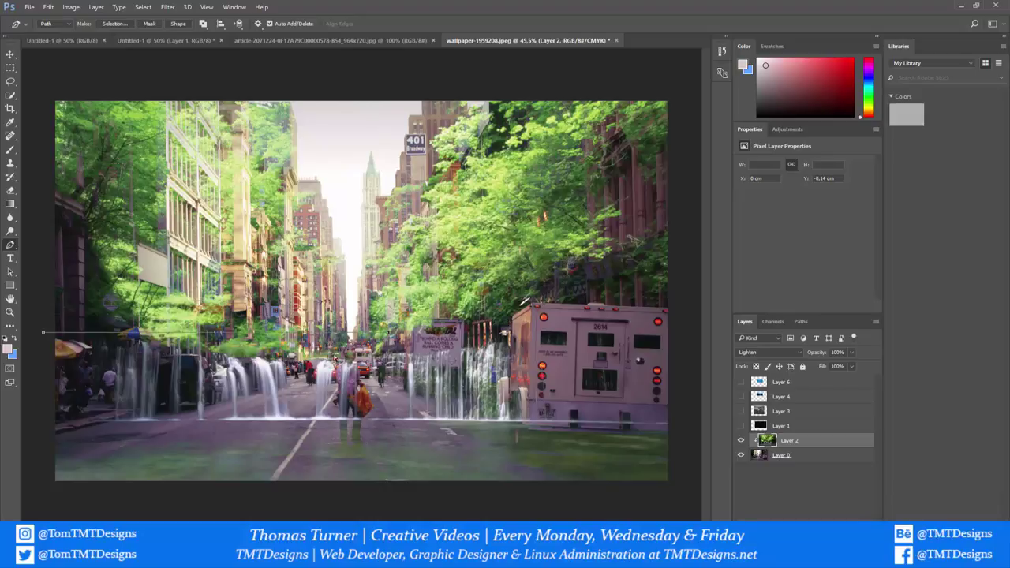
{"action": "key", "text": "ctrl+z"}
{"action": "key", "text": "z"}
{"action": "left_click", "coordinate": [202, 344]}
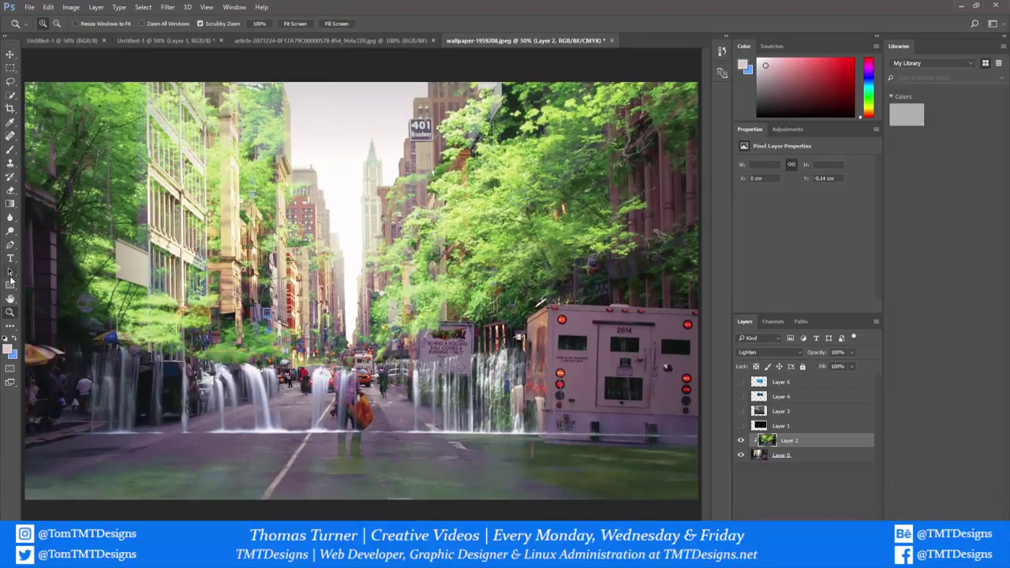
{"action": "left_click", "coordinate": [10, 245]}
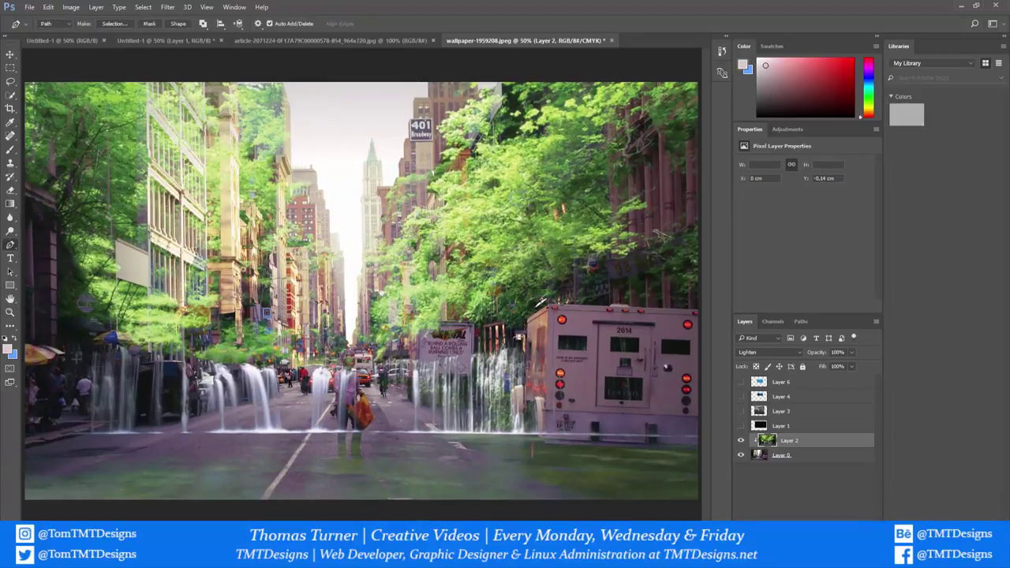
{"action": "key", "text": "ctrl+minus"}
- Trace a closed path around the street-level waterfalls, passing above the vehicles and truck and returning along the waterline
{"action": "left_click", "coordinate": [54, 324]}
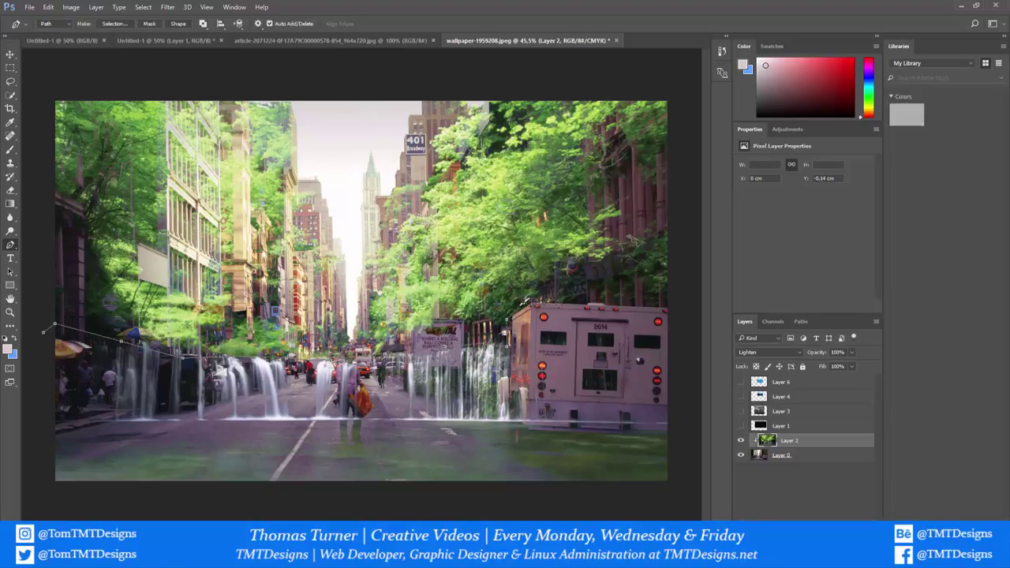
{"action": "left_click", "coordinate": [601, 303]}
{"action": "left_click", "coordinate": [653, 306]}
{"action": "left_click", "coordinate": [667, 307]}
{"action": "left_click", "coordinate": [684, 423]}
{"action": "left_click", "coordinate": [51, 423]}
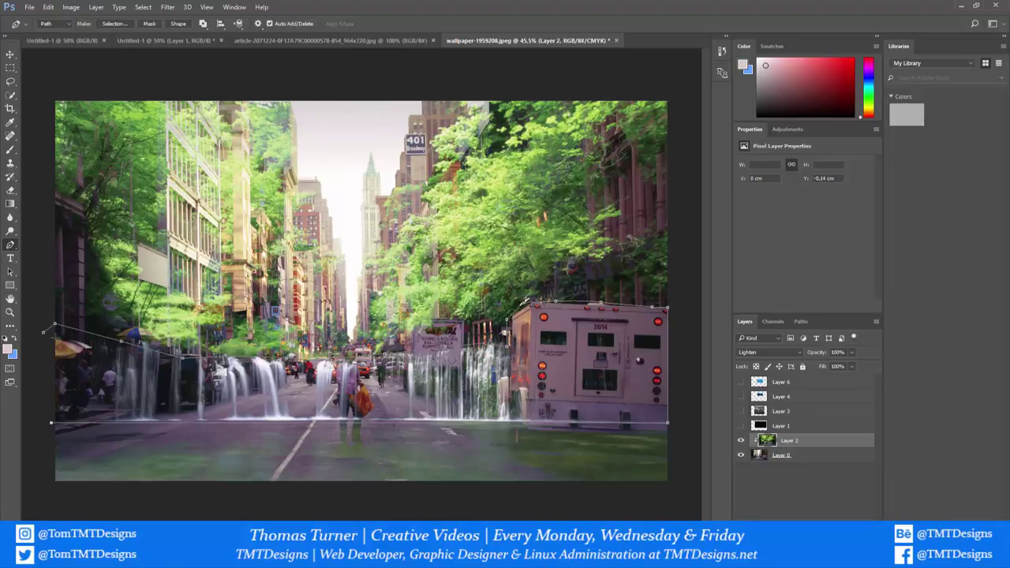
{"action": "left_click", "coordinate": [44, 332]}
- Convert the path to a new selection with a 0-pixel feather and delete the waterfall content inside it from Layer 2
{"action": "right_click", "coordinate": [45, 333]}
{"action": "right_click", "coordinate": [111, 310]}
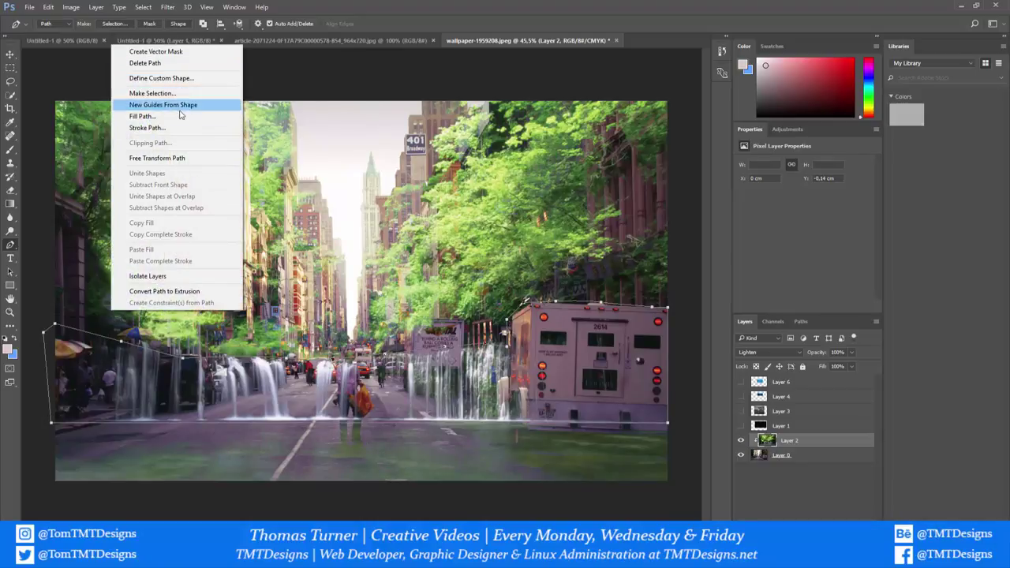
{"action": "left_click", "coordinate": [162, 93]}
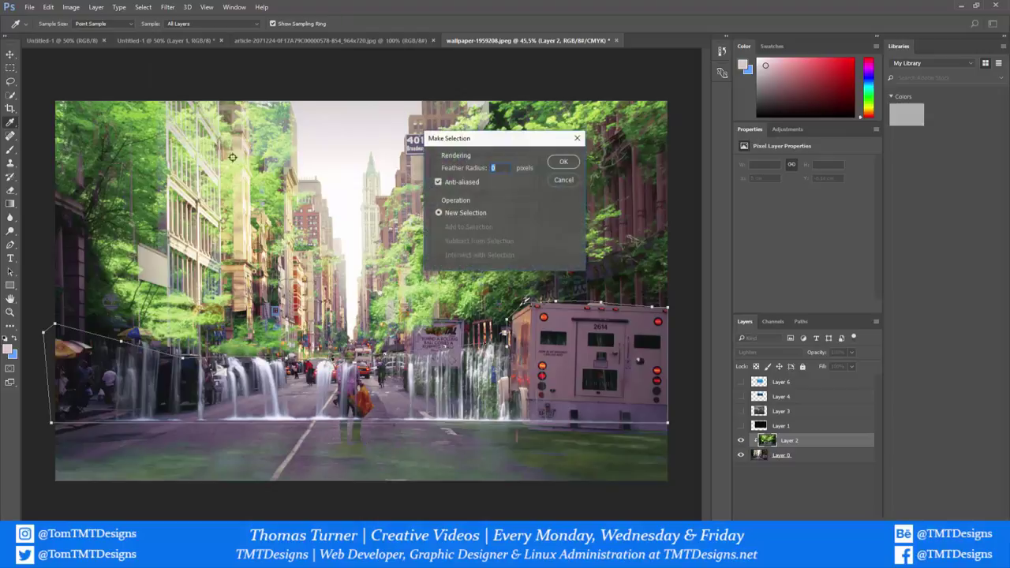
{"action": "left_click", "coordinate": [563, 162]}
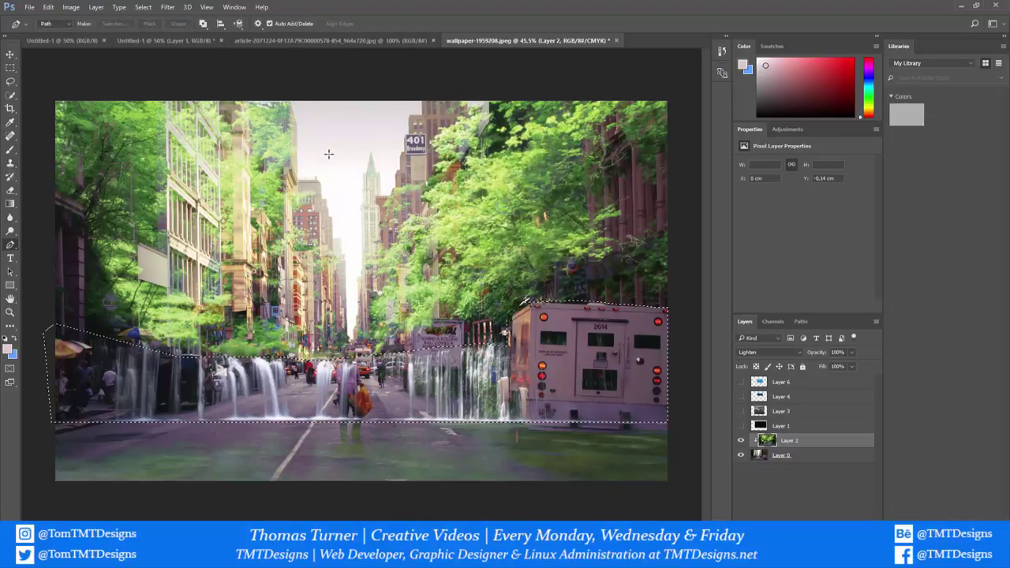
{"action": "key", "text": "Delete"}
{"action": "key", "text": "m"}
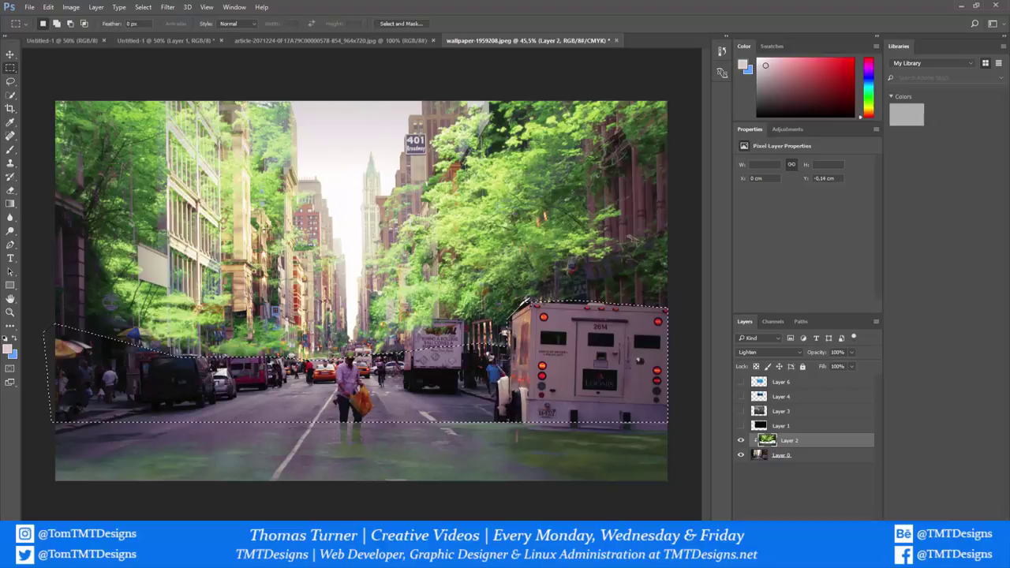
- Deselect the area and set up a soft Eraser with a size of 81 px and 0% hardness
{"action": "key", "text": "ctrl+d"}
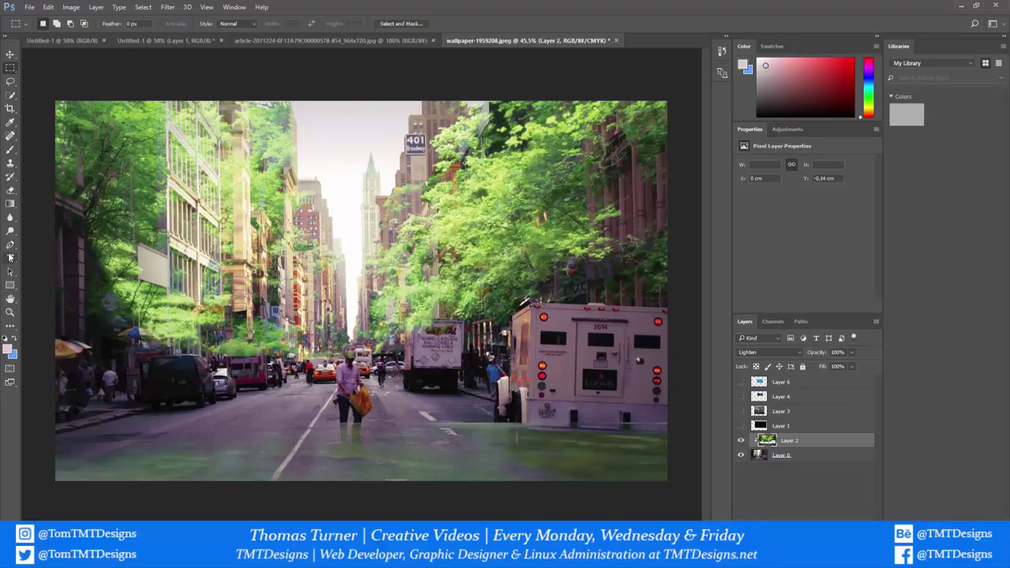
{"action": "left_click", "coordinate": [11, 192]}
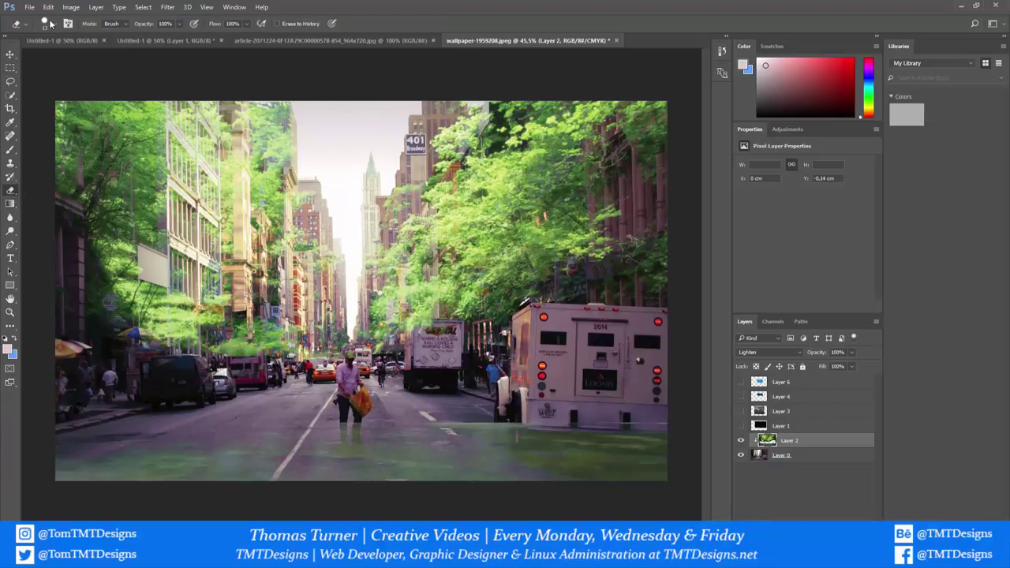
{"action": "left_click", "coordinate": [52, 24]}
{"action": "left_click_drag", "start_coordinate": [64, 60], "coordinate": [66, 58]}
{"action": "key", "text": "Return"}
{"action": "left_click", "coordinate": [55, 24]}
{"action": "left_click_drag", "start_coordinate": [125, 81], "coordinate": [39, 79]}
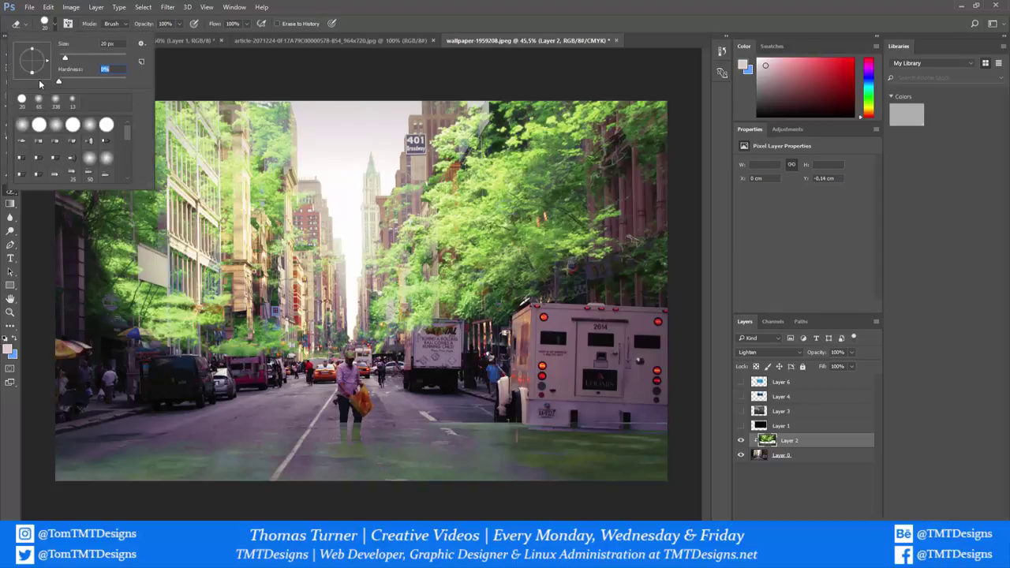
{"action": "key", "text": "Return"}
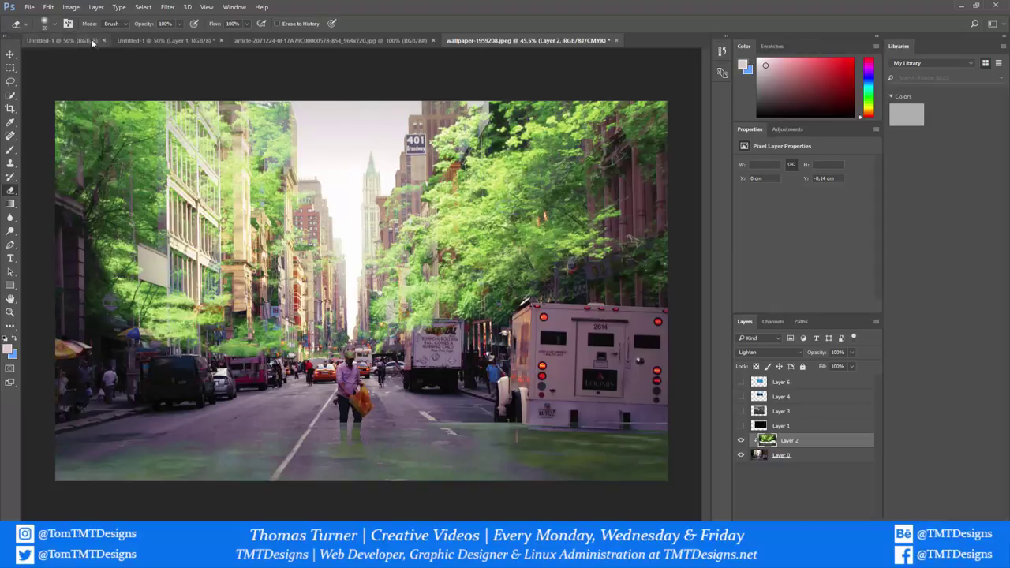
{"action": "left_click", "coordinate": [55, 23]}
{"action": "left_click_drag", "start_coordinate": [64, 46], "coordinate": [112, 47]}
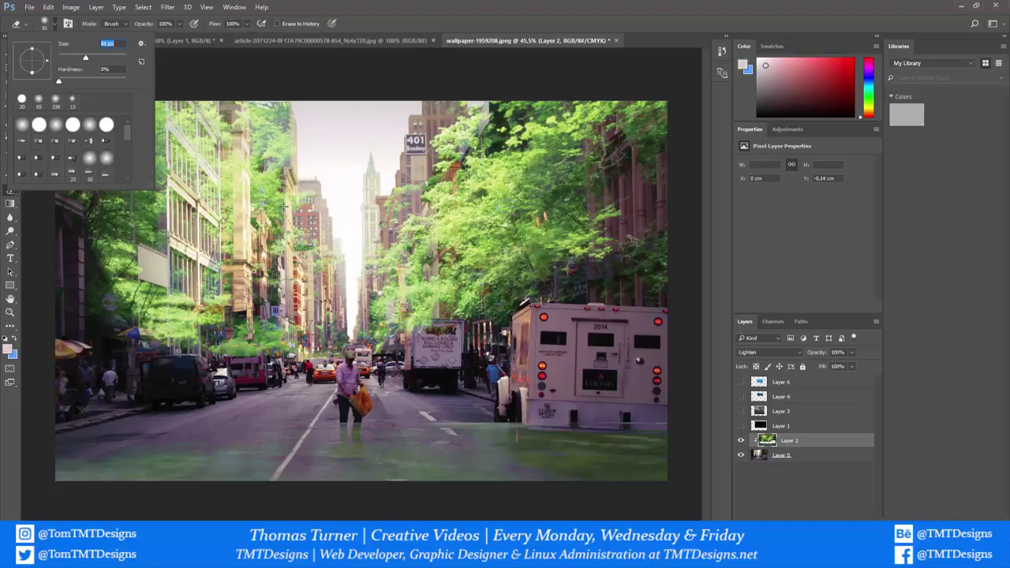
- Try erasing the leftover waterfall foliage along the tops of the street vehicles on Layer 2, and undo the erasing
{"action": "mouse_move", "coordinate": [497, 383]}
{"action": "left_mouse_down"}
{"action": "mouse_move", "coordinate": [322, 347]}
{"action": "mouse_move", "coordinate": [148, 341]}
{"action": "left_mouse_up"}
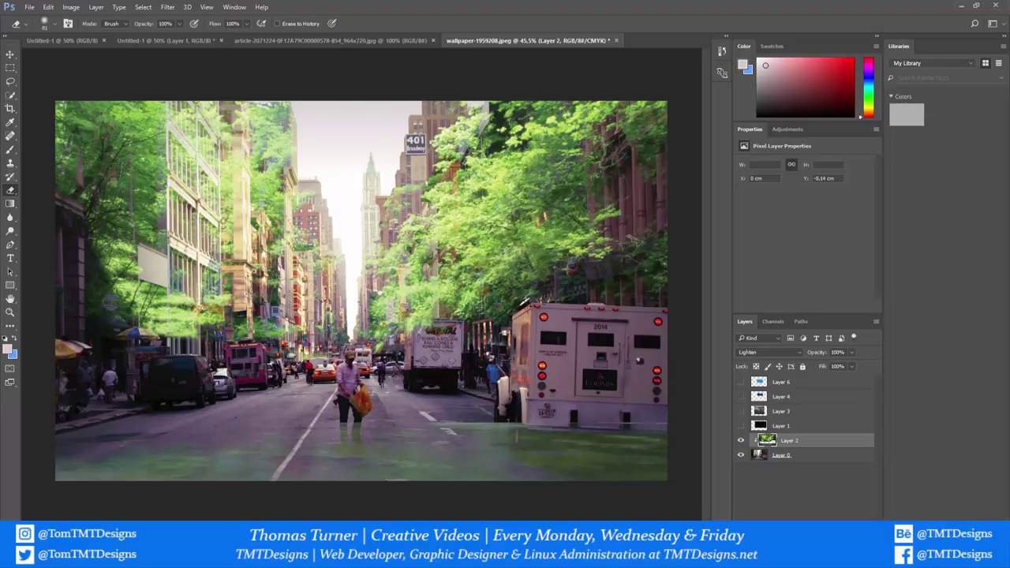
{"action": "key", "text": "ctrl+z"}
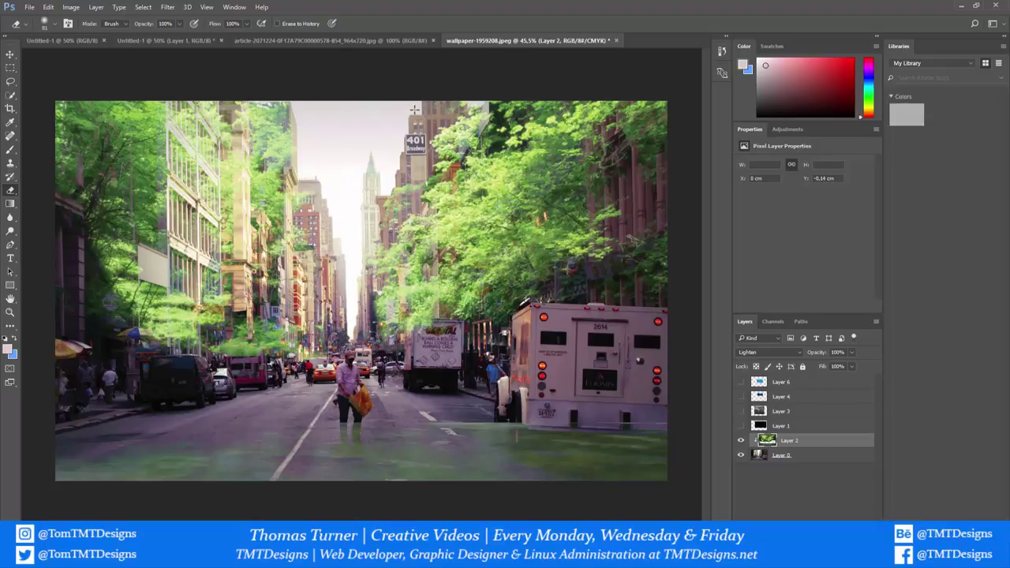
{"action": "key", "text": "z"}
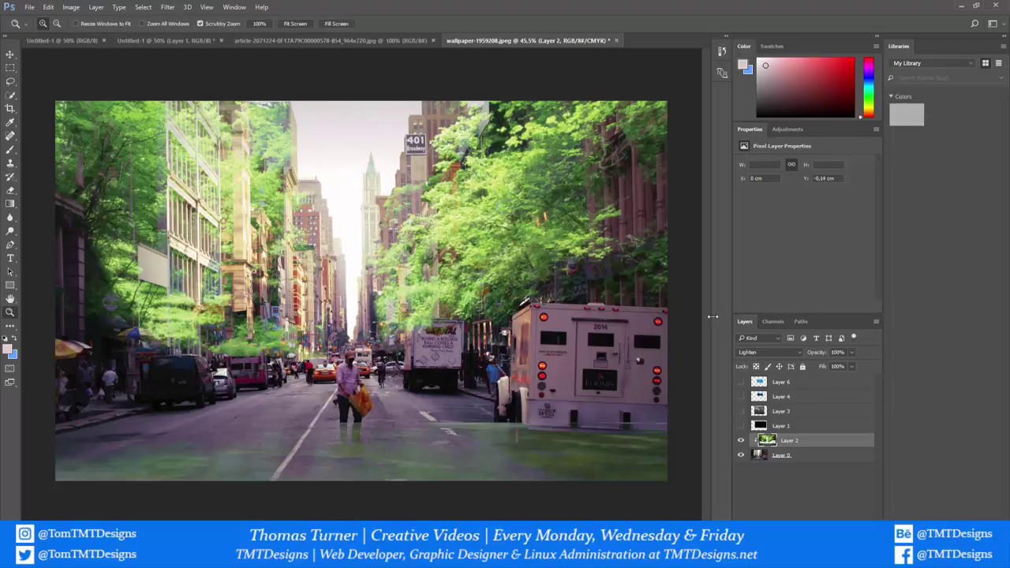
- Preview the hidden Layer 1, Layer 3 and Layer 4 in turn, leaving only Layer 4 of them visible and selected
{"action": "left_click", "coordinate": [828, 427]}
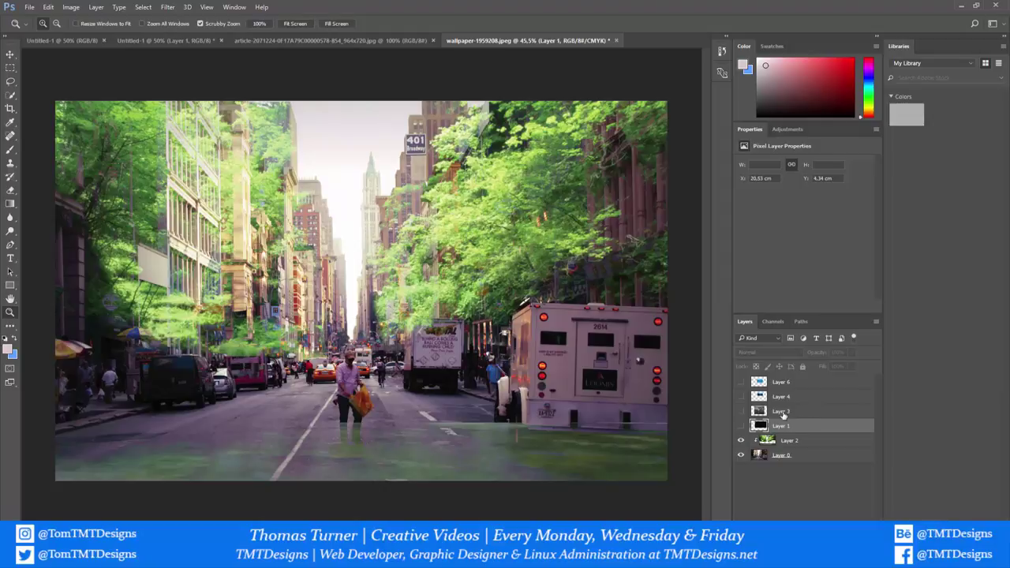
{"action": "left_click", "coordinate": [741, 426]}
{"action": "left_click", "coordinate": [740, 426]}
{"action": "left_click", "coordinate": [759, 414]}
{"action": "left_click", "coordinate": [740, 411]}
{"action": "left_click", "coordinate": [740, 412]}
{"action": "left_click", "coordinate": [740, 397]}
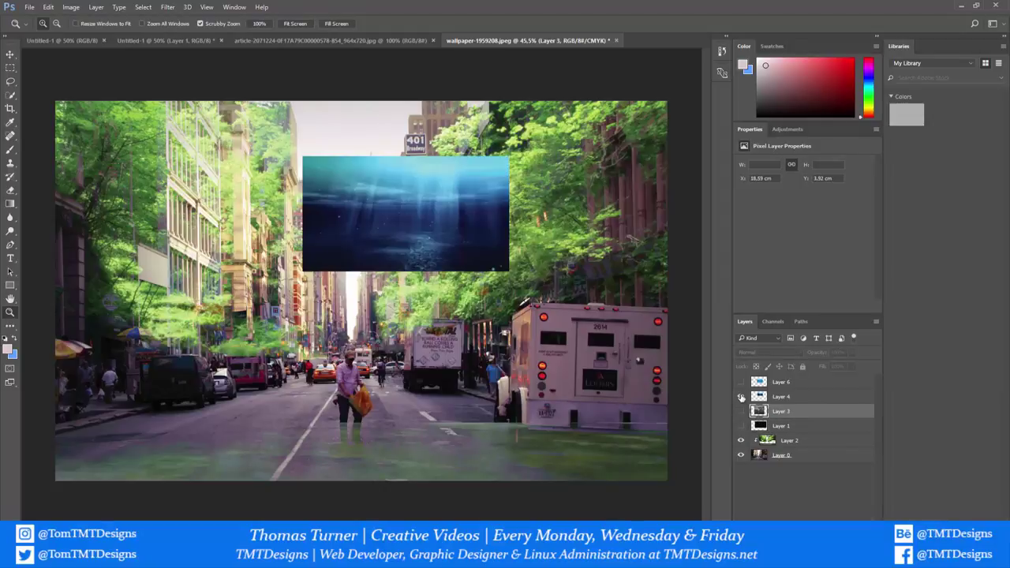
{"action": "left_click", "coordinate": [740, 396]}
{"action": "left_click", "coordinate": [740, 411]}
{"action": "left_click", "coordinate": [740, 411]}
{"action": "left_click", "coordinate": [741, 397]}
{"action": "left_click", "coordinate": [816, 399]}
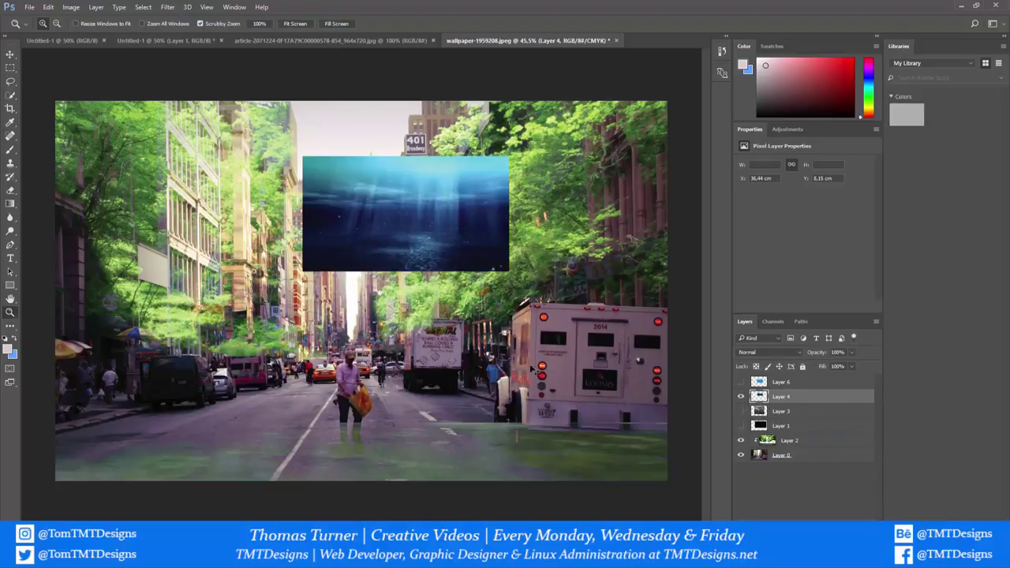
- Scale the underwater image on Layer 4 with Free Transform so it fills the whole canvas
{"action": "key", "text": "e"}
{"action": "key", "text": "ctrl+t"}
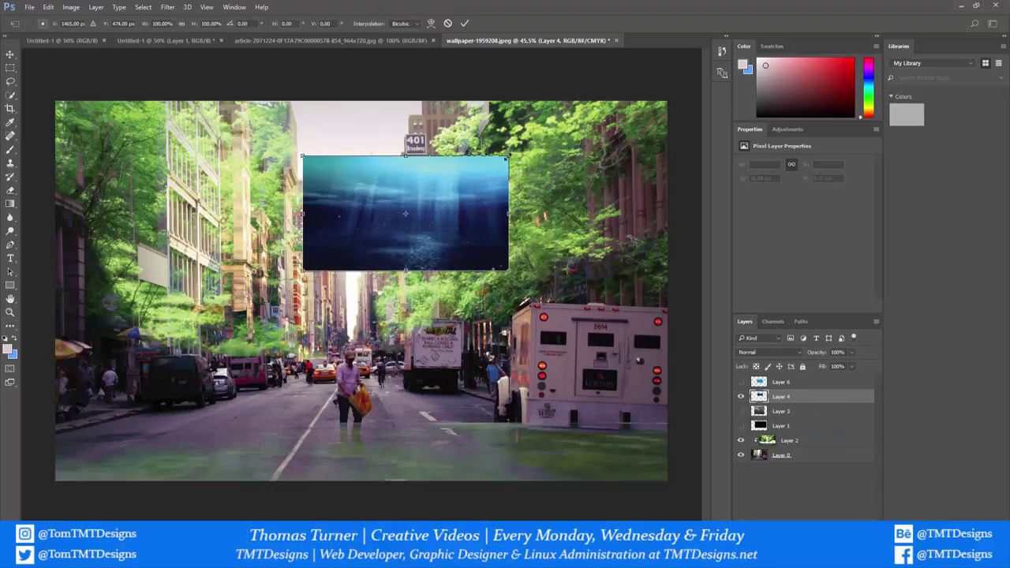
{"action": "left_click_drag", "start_coordinate": [506, 158], "coordinate": [355, 168]}
{"action": "mouse_move", "coordinate": [371, 275]}
{"action": "left_mouse_down"}
{"action": "mouse_move", "coordinate": [631, 486]}
{"action": "mouse_move", "coordinate": [669, 481]}
{"action": "left_mouse_up"}
{"action": "key", "text": "Return"}
{"action": "key", "text": "e"}
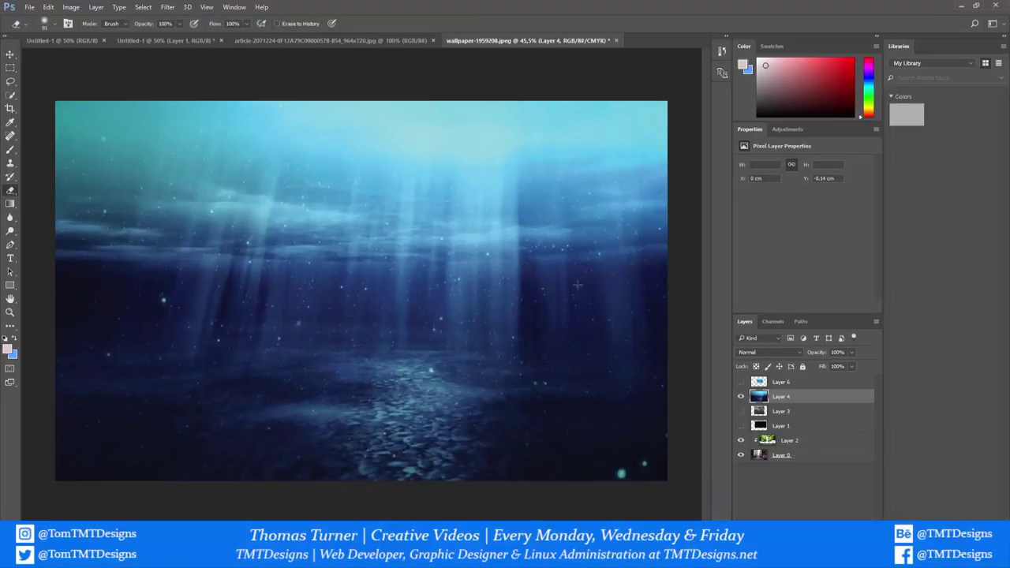
- Try darkening blend modes on Layer 4, such as Color Burn and Linear Burn
{"action": "left_click", "coordinate": [763, 355]}
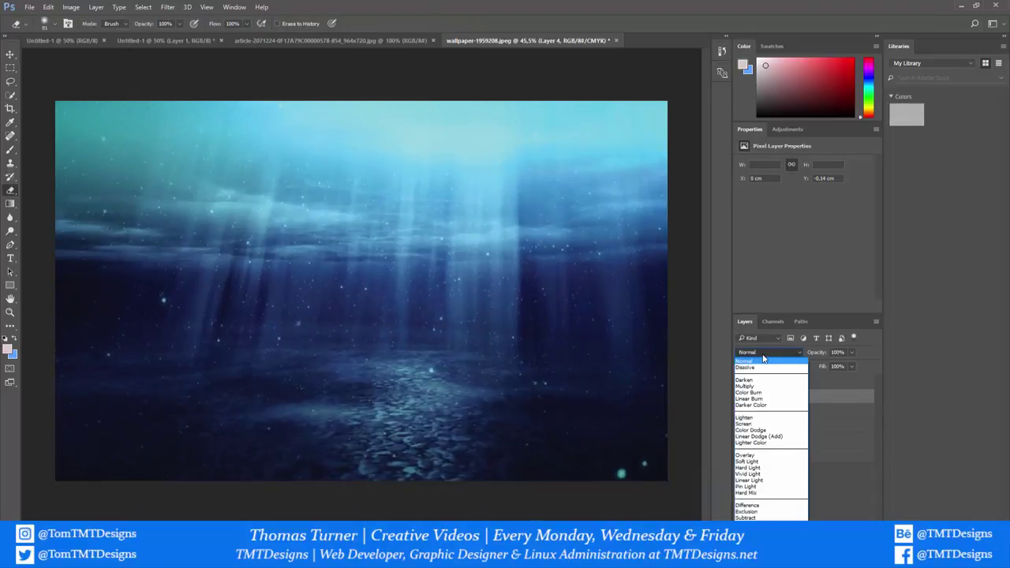
{"action": "left_click", "coordinate": [762, 356]}
{"action": "key", "text": "Down"}
{"action": "key", "text": "Down"}
{"action": "key", "text": "Down"}
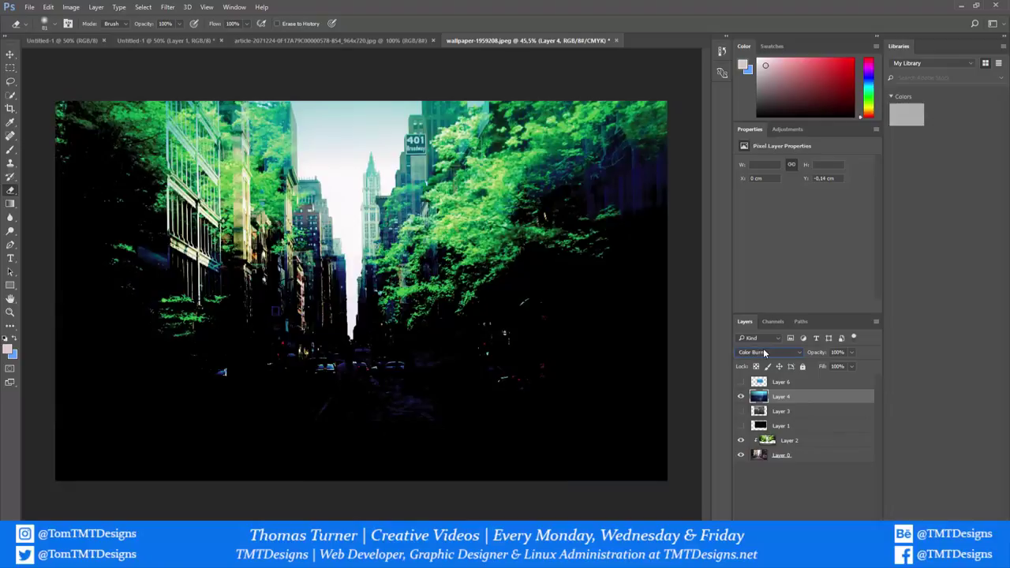
{"action": "key", "text": "Down"}
{"action": "key", "text": "Up"}
{"action": "key", "text": "Down"}
{"action": "key", "text": "Up"}
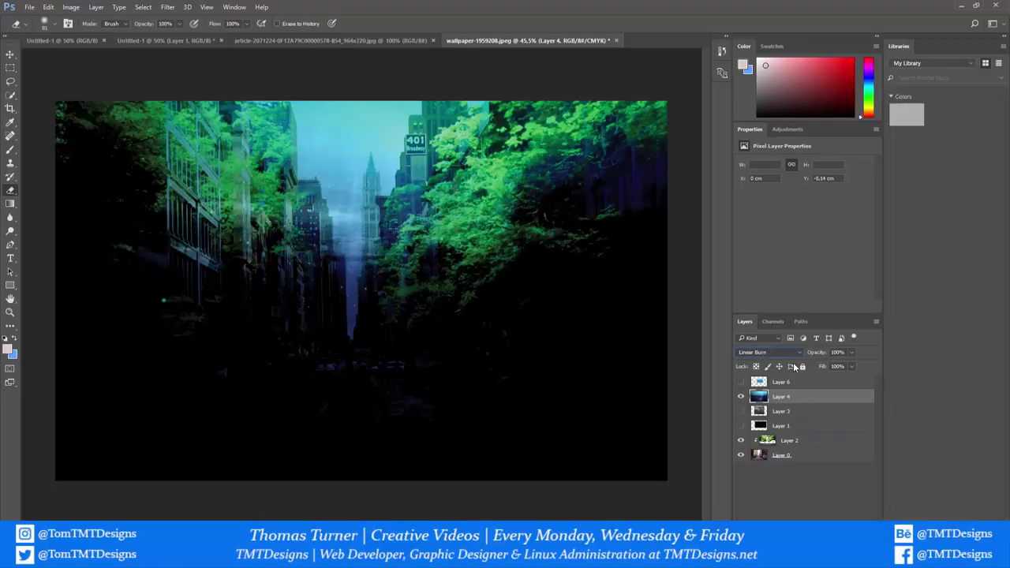
- Move Layer 4 beneath Layer 2 and try blend modes such as Lighten, Linear Burn, Color Dodge and Linear Dodge (Add)
{"action": "left_click_drag", "start_coordinate": [793, 397], "coordinate": [800, 448]}
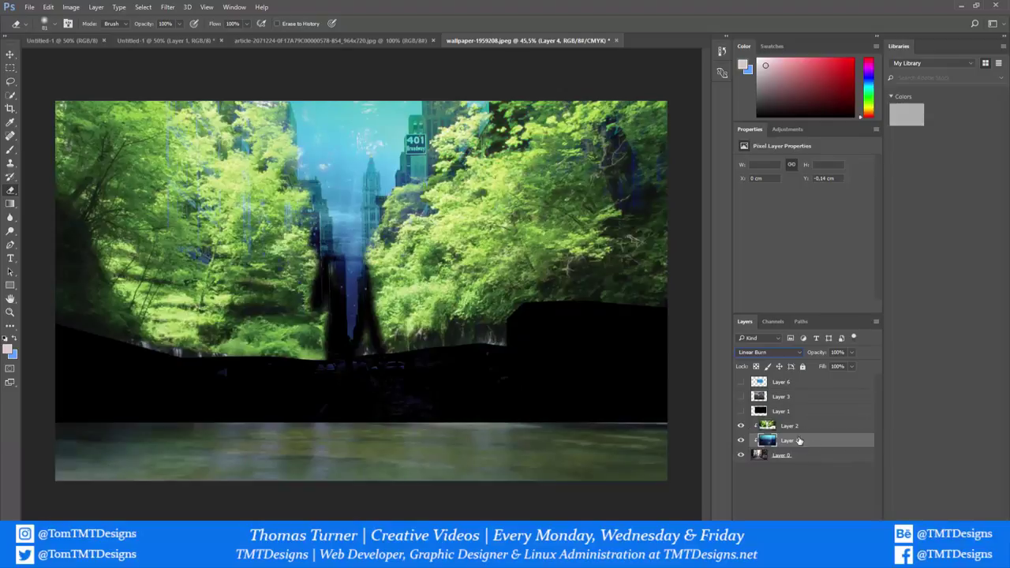
{"action": "scroll", "coordinate": [769, 354], "scroll_direction": "down", "scroll_amount": 2}
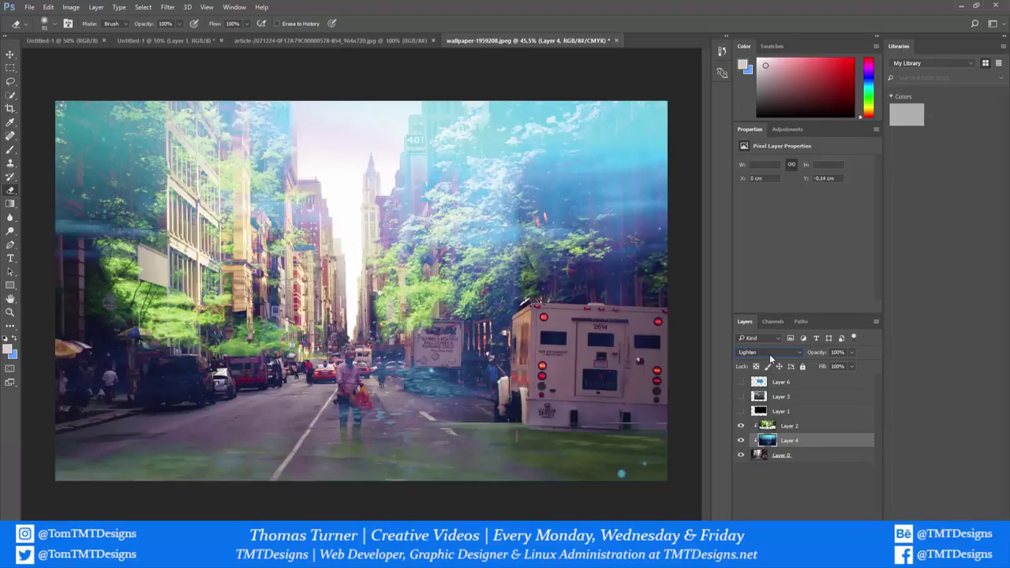
{"action": "scroll", "coordinate": [769, 354], "scroll_direction": "up", "scroll_amount": 1}
{"action": "scroll", "coordinate": [768, 353], "scroll_direction": "up", "scroll_amount": 1}
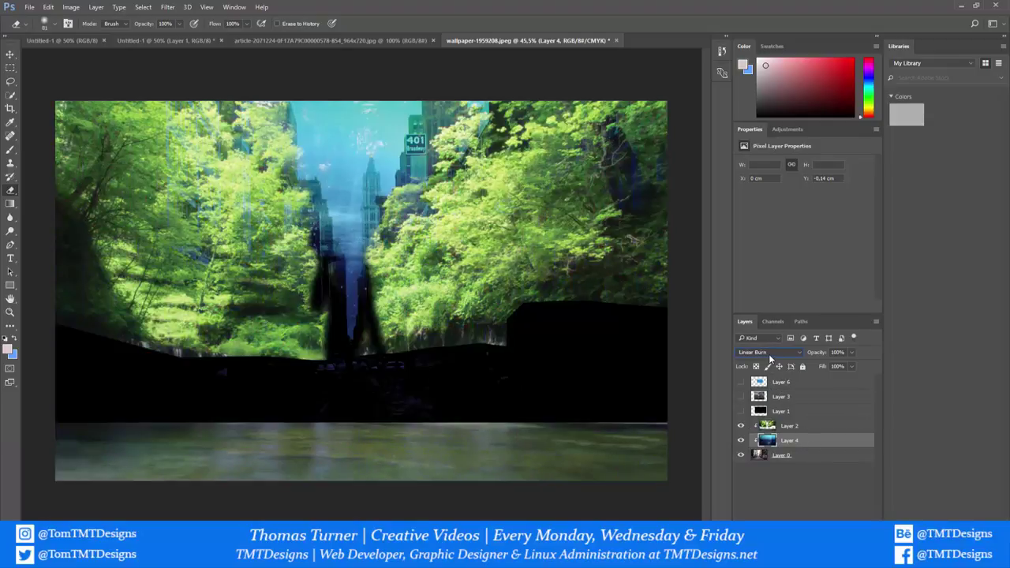
{"action": "scroll", "coordinate": [769, 353], "scroll_direction": "down", "scroll_amount": 1}
{"action": "scroll", "coordinate": [769, 353], "scroll_direction": "down", "scroll_amount": 4}
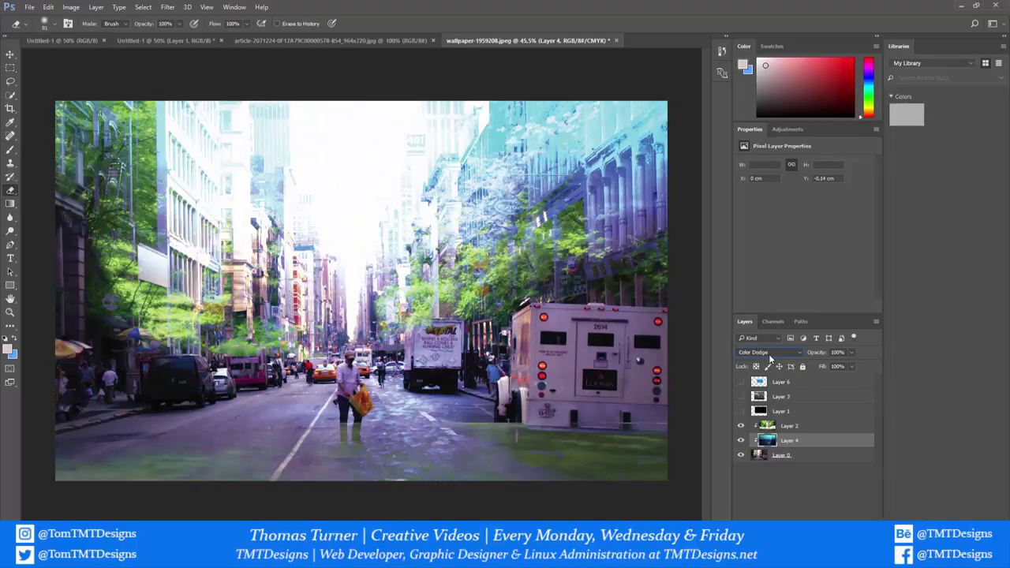
- Place Layer 4 directly above Layer 2 in the clipping group and set its blend mode to Hard Light
{"action": "left_click_drag", "start_coordinate": [805, 442], "coordinate": [796, 423]}
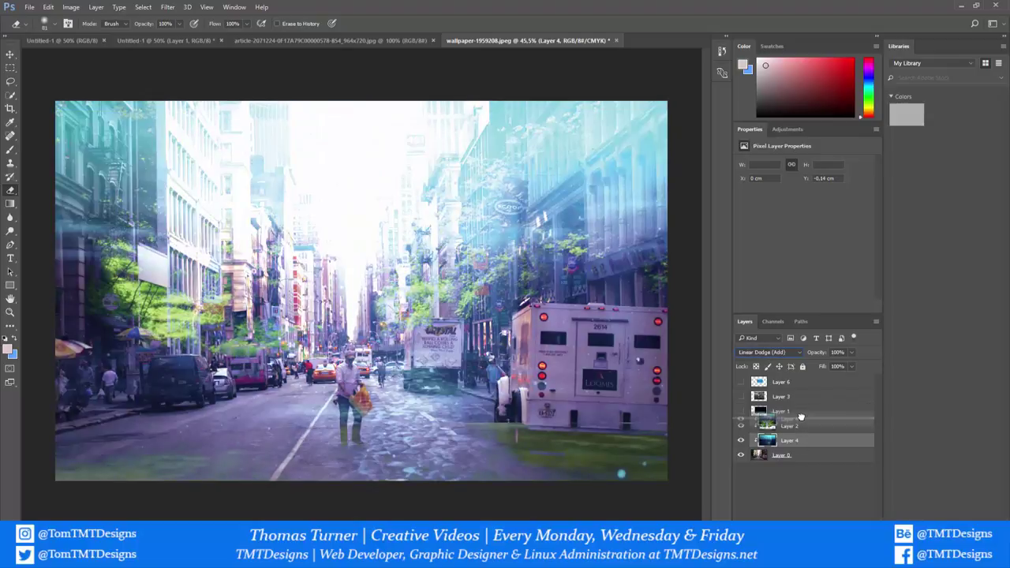
{"action": "scroll", "coordinate": [773, 355], "scroll_direction": "down", "scroll_amount": 1}
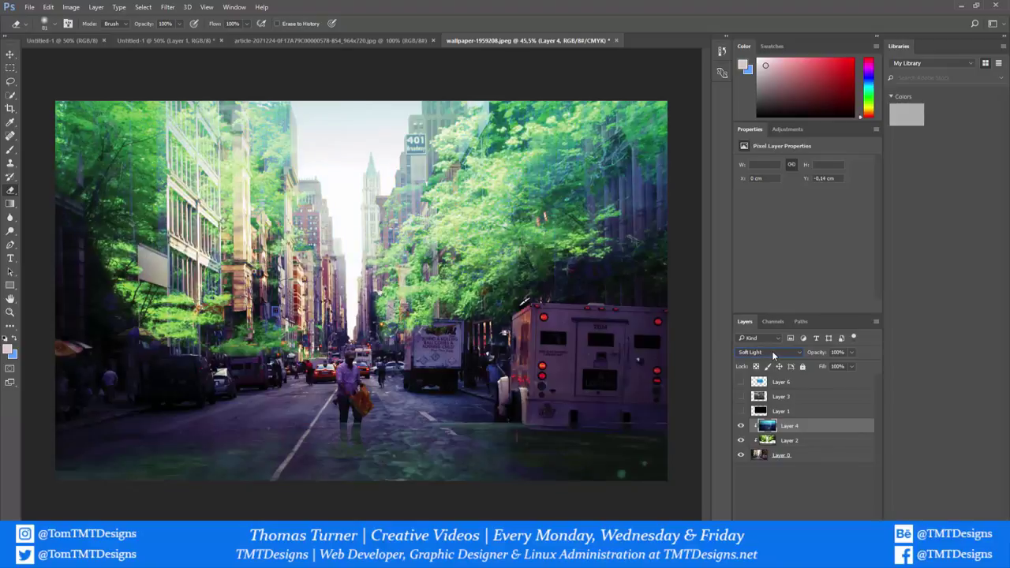
{"action": "scroll", "coordinate": [772, 350], "scroll_direction": "down", "scroll_amount": 1}
{"action": "scroll", "coordinate": [772, 350], "scroll_direction": "up", "scroll_amount": 1}
{"action": "scroll", "coordinate": [771, 350], "scroll_direction": "down", "scroll_amount": 1}
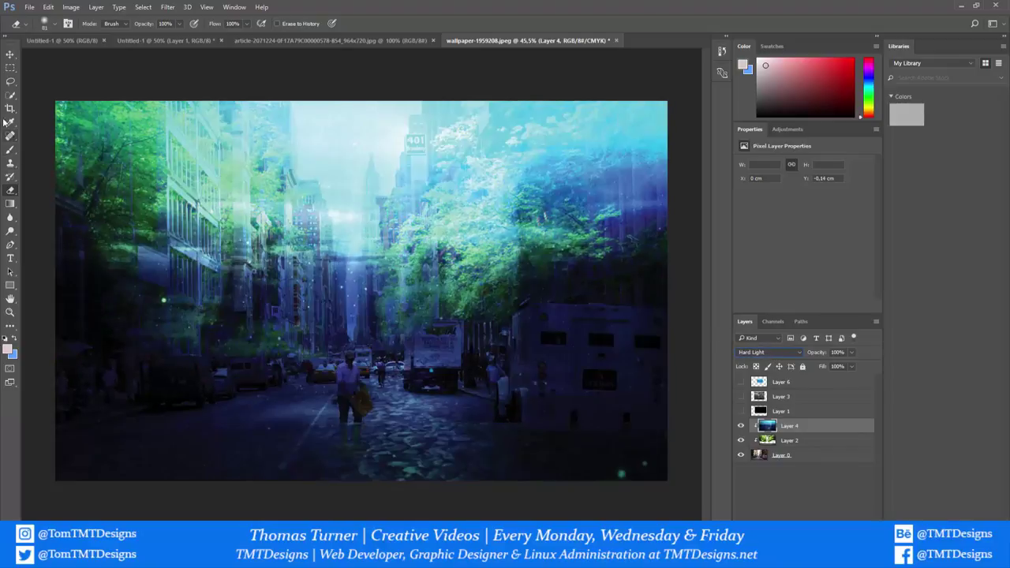
- Set the Eraser to a 149 px soft brush at 50% opacity
{"action": "left_click", "coordinate": [8, 152]}
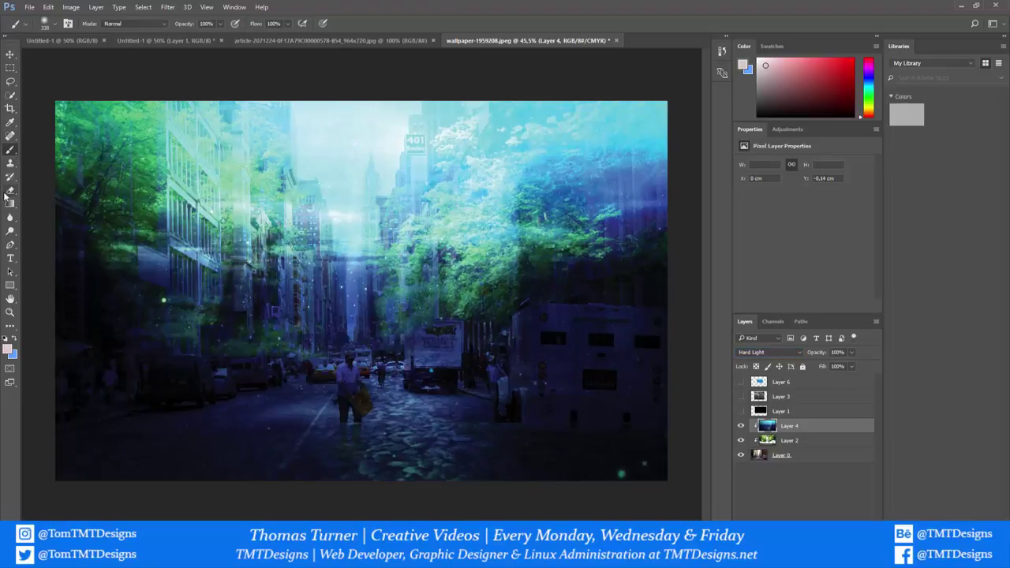
{"action": "left_click", "coordinate": [8, 190]}
{"action": "key", "text": "F5"}
{"action": "left_click", "coordinate": [52, 26]}
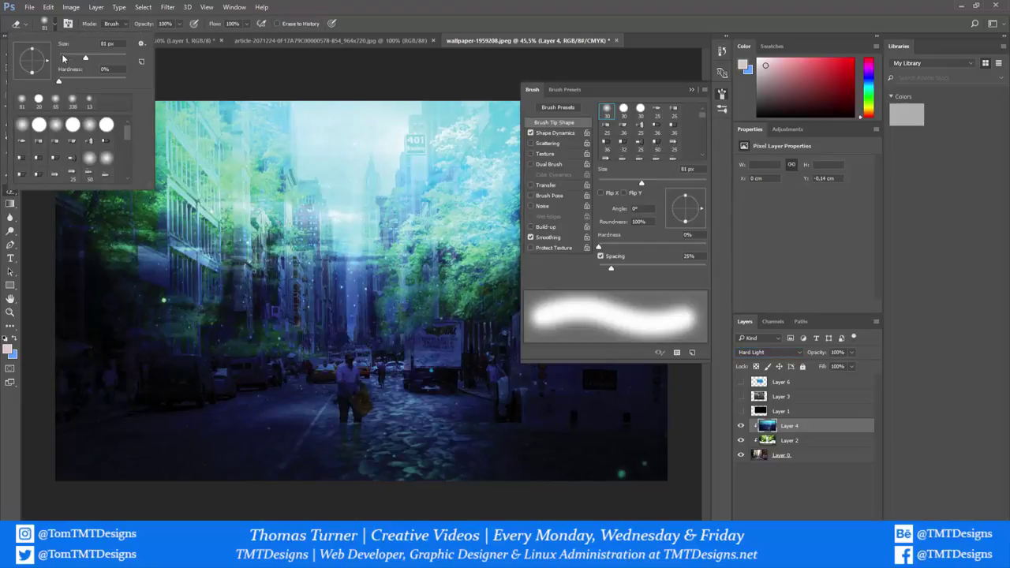
{"action": "left_click_drag", "start_coordinate": [94, 59], "coordinate": [100, 59]}
{"action": "left_click", "coordinate": [179, 24]}
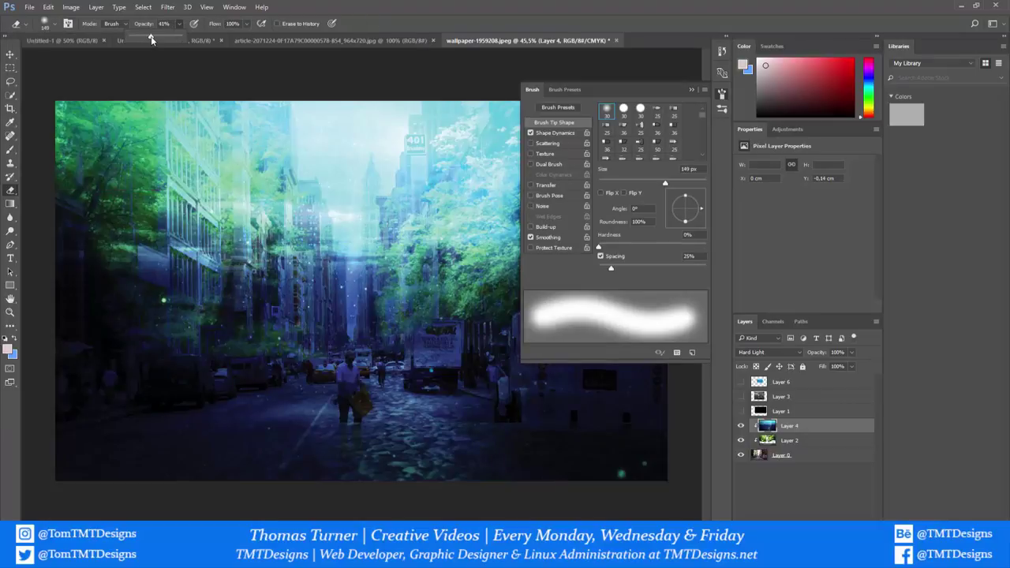
{"action": "left_click", "coordinate": [384, 25]}
{"action": "left_click", "coordinate": [682, 89]}
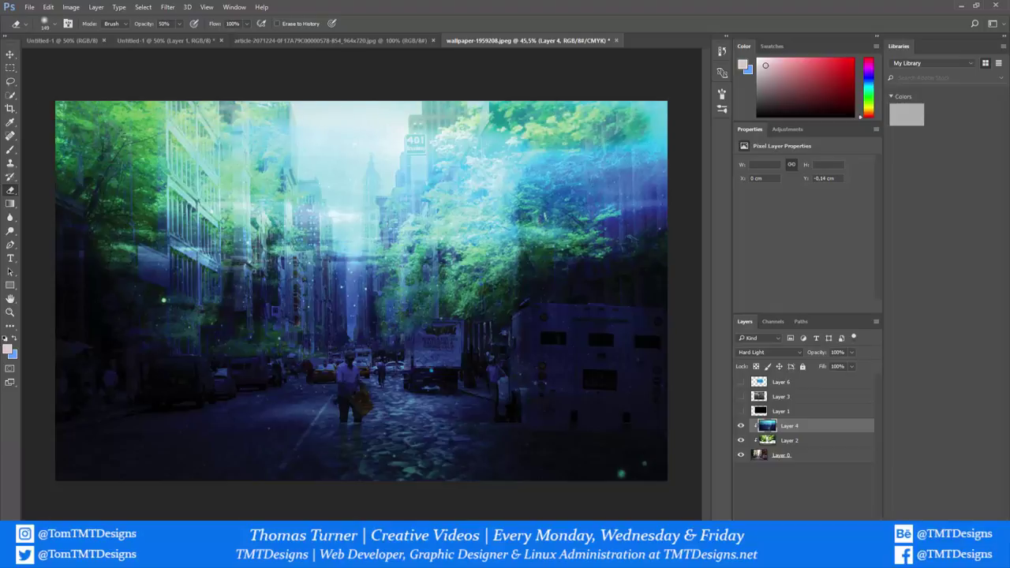
- Partly erase Layer 4 over the upper sky and foliage, the umbrellas, the dark building edge, the parked vehicles and both trucks
{"action": "mouse_move", "coordinate": [226, 128]}
{"action": "left_mouse_down"}
{"action": "mouse_move", "coordinate": [274, 151]}
{"action": "mouse_move", "coordinate": [319, 154]}
{"action": "mouse_move", "coordinate": [343, 131]}
{"action": "mouse_move", "coordinate": [391, 145]}
{"action": "mouse_move", "coordinate": [383, 151]}
{"action": "mouse_move", "coordinate": [514, 159]}
{"action": "mouse_move", "coordinate": [444, 149]}
{"action": "mouse_move", "coordinate": [486, 120]}
{"action": "mouse_move", "coordinate": [689, 100]}
{"action": "left_mouse_up"}
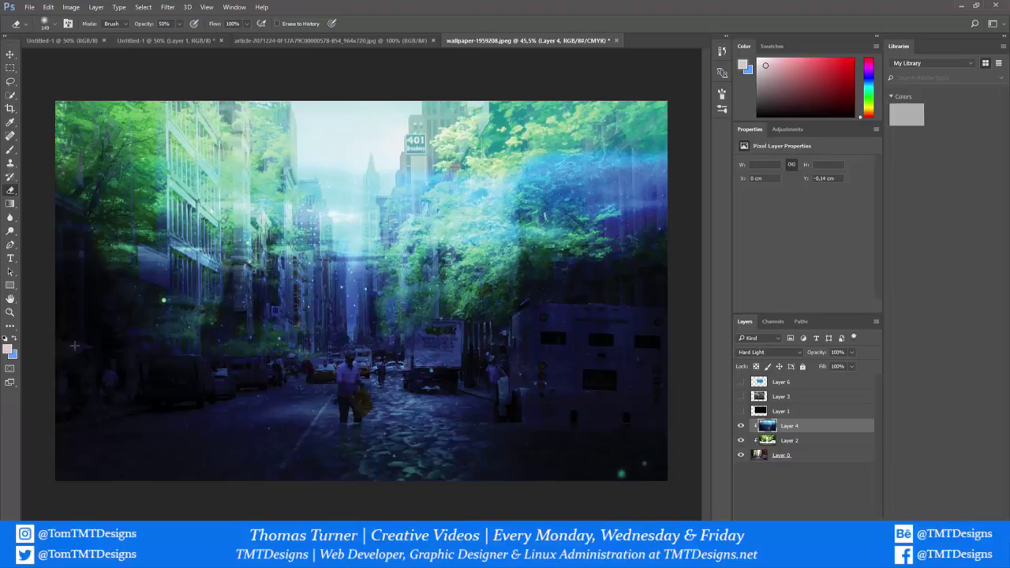
{"action": "mouse_move", "coordinate": [74, 346]}
{"action": "left_mouse_down"}
{"action": "mouse_move", "coordinate": [75, 331]}
{"action": "mouse_move", "coordinate": [57, 324]}
{"action": "mouse_move", "coordinate": [57, 284]}
{"action": "mouse_move", "coordinate": [84, 274]}
{"action": "mouse_move", "coordinate": [96, 329]}
{"action": "left_mouse_up"}
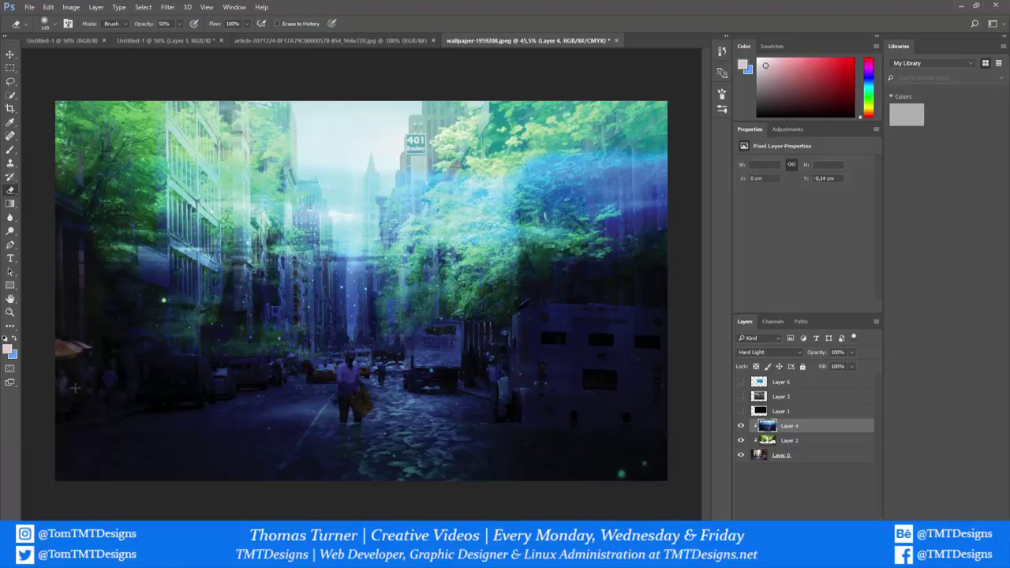
{"action": "mouse_move", "coordinate": [75, 386]}
{"action": "left_mouse_down"}
{"action": "mouse_move", "coordinate": [128, 372]}
{"action": "mouse_move", "coordinate": [112, 317]}
{"action": "mouse_move", "coordinate": [162, 373]}
{"action": "mouse_move", "coordinate": [71, 309]}
{"action": "mouse_move", "coordinate": [102, 409]}
{"action": "mouse_move", "coordinate": [100, 391]}
{"action": "mouse_move", "coordinate": [59, 406]}
{"action": "mouse_move", "coordinate": [135, 389]}
{"action": "mouse_move", "coordinate": [162, 368]}
{"action": "mouse_move", "coordinate": [130, 363]}
{"action": "mouse_move", "coordinate": [240, 384]}
{"action": "mouse_move", "coordinate": [193, 398]}
{"action": "left_mouse_up"}
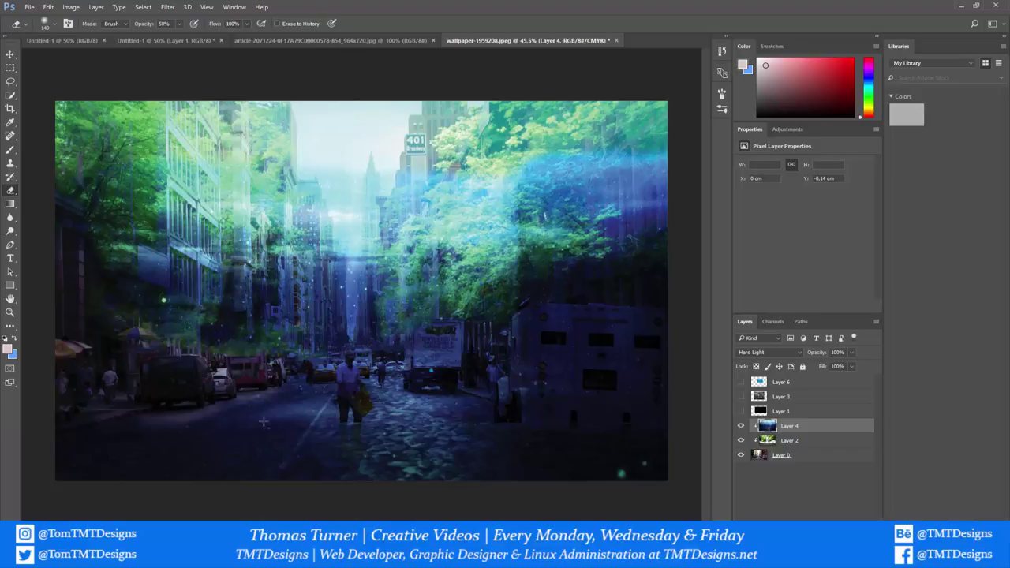
{"action": "mouse_move", "coordinate": [596, 403]}
{"action": "left_mouse_down"}
{"action": "mouse_move", "coordinate": [683, 410]}
{"action": "mouse_move", "coordinate": [554, 417]}
{"action": "mouse_move", "coordinate": [453, 371]}
{"action": "mouse_move", "coordinate": [487, 365]}
{"action": "mouse_move", "coordinate": [489, 344]}
{"action": "mouse_move", "coordinate": [476, 331]}
{"action": "mouse_move", "coordinate": [516, 331]}
{"action": "mouse_move", "coordinate": [521, 365]}
{"action": "mouse_move", "coordinate": [535, 325]}
{"action": "mouse_move", "coordinate": [565, 315]}
{"action": "mouse_move", "coordinate": [596, 331]}
{"action": "mouse_move", "coordinate": [590, 364]}
{"action": "mouse_move", "coordinate": [659, 377]}
{"action": "mouse_move", "coordinate": [644, 383]}
{"action": "mouse_move", "coordinate": [625, 336]}
{"action": "mouse_move", "coordinate": [651, 319]}
{"action": "mouse_move", "coordinate": [524, 313]}
{"action": "left_mouse_up"}
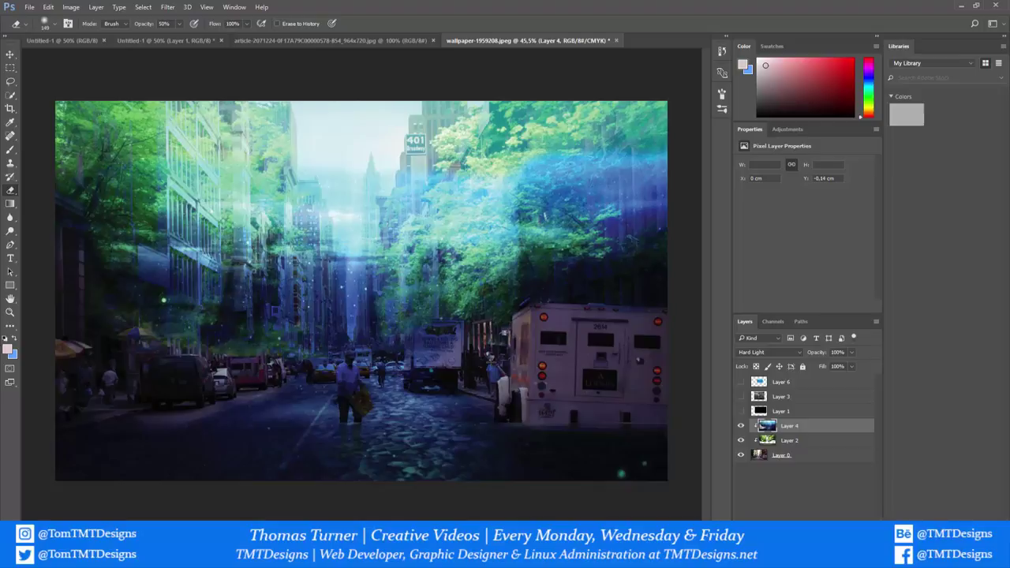
{"action": "mouse_move", "coordinate": [430, 357]}
{"action": "left_mouse_down"}
{"action": "mouse_move", "coordinate": [421, 341]}
{"action": "mouse_move", "coordinate": [442, 325]}
{"action": "left_mouse_up"}
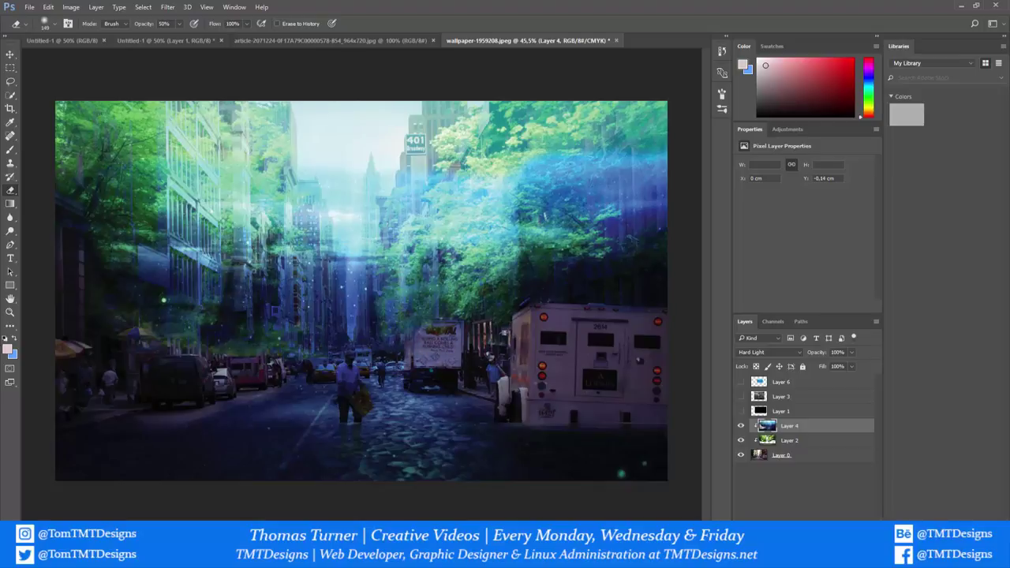
{"action": "mouse_move", "coordinate": [270, 383]}
{"action": "left_mouse_down"}
{"action": "mouse_move", "coordinate": [227, 377]}
{"action": "mouse_move", "coordinate": [122, 410]}
{"action": "mouse_move", "coordinate": [45, 404]}
{"action": "mouse_move", "coordinate": [71, 309]}
{"action": "left_mouse_up"}
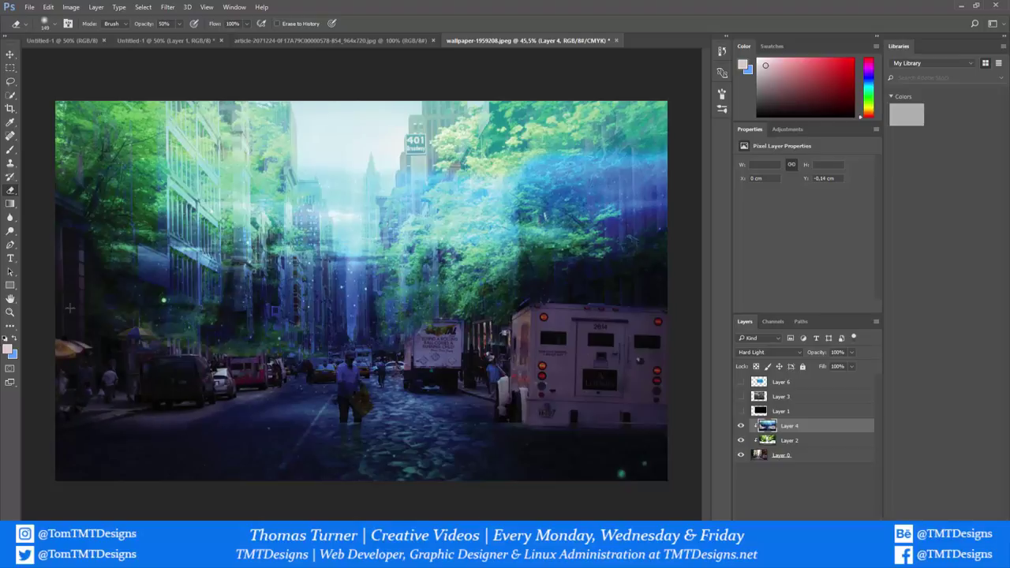
{"action": "left_click_drag", "start_coordinate": [59, 245], "coordinate": [53, 262]}
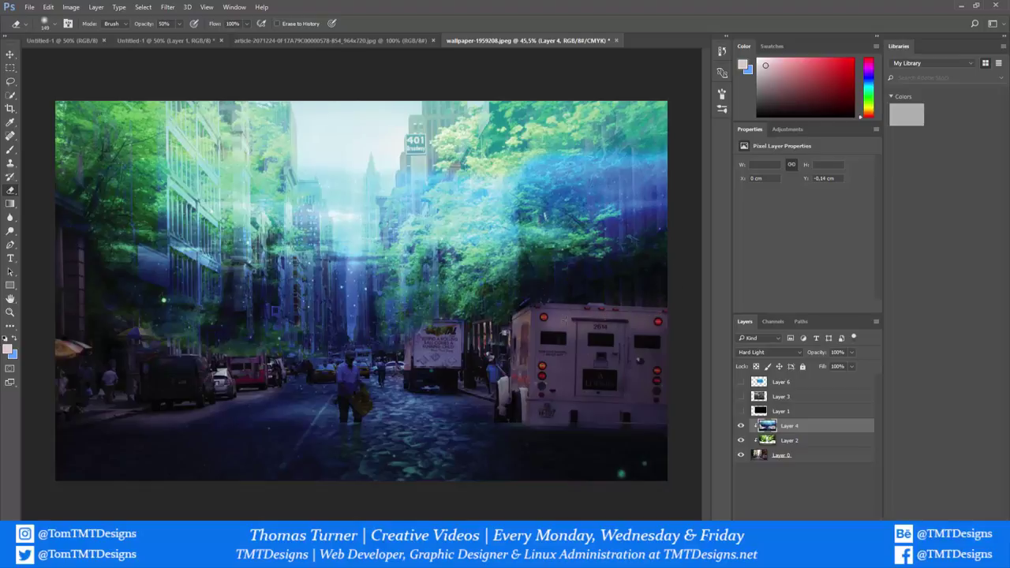
{"action": "mouse_move", "coordinate": [630, 344]}
{"action": "left_mouse_down"}
{"action": "mouse_move", "coordinate": [680, 353]}
{"action": "mouse_move", "coordinate": [634, 349]}
{"action": "left_mouse_up"}
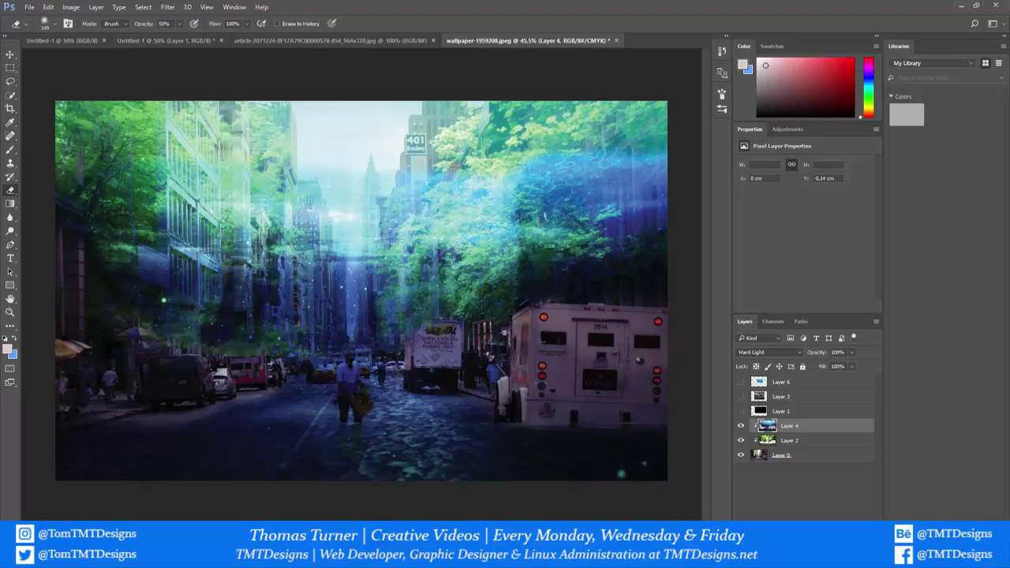
- Partly erase Layer 4 over the armored truck's corner, the central skyline, the building facades and the lower foliage
{"action": "mouse_move", "coordinate": [542, 340]}
{"action": "left_mouse_down"}
{"action": "mouse_move", "coordinate": [592, 366]}
{"action": "mouse_move", "coordinate": [573, 382]}
{"action": "mouse_move", "coordinate": [636, 389]}
{"action": "mouse_move", "coordinate": [663, 377]}
{"action": "mouse_move", "coordinate": [535, 377]}
{"action": "mouse_move", "coordinate": [521, 365]}
{"action": "mouse_move", "coordinate": [523, 319]}
{"action": "left_mouse_up"}
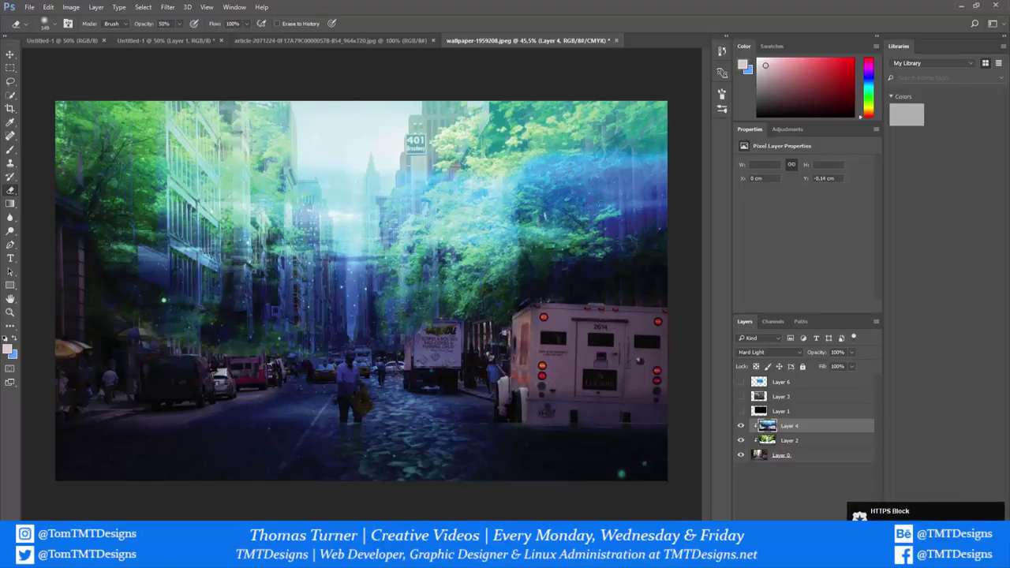
{"action": "mouse_move", "coordinate": [409, 154]}
{"action": "left_mouse_down"}
{"action": "mouse_move", "coordinate": [371, 183]}
{"action": "mouse_move", "coordinate": [349, 158]}
{"action": "mouse_move", "coordinate": [354, 169]}
{"action": "mouse_move", "coordinate": [363, 164]}
{"action": "mouse_move", "coordinate": [366, 253]}
{"action": "mouse_move", "coordinate": [348, 288]}
{"action": "mouse_move", "coordinate": [363, 293]}
{"action": "mouse_move", "coordinate": [348, 240]}
{"action": "mouse_move", "coordinate": [322, 329]}
{"action": "mouse_move", "coordinate": [348, 348]}
{"action": "mouse_move", "coordinate": [306, 339]}
{"action": "mouse_move", "coordinate": [296, 305]}
{"action": "mouse_move", "coordinate": [301, 214]}
{"action": "mouse_move", "coordinate": [267, 311]}
{"action": "mouse_move", "coordinate": [245, 245]}
{"action": "mouse_move", "coordinate": [237, 276]}
{"action": "mouse_move", "coordinate": [221, 272]}
{"action": "mouse_move", "coordinate": [205, 300]}
{"action": "mouse_move", "coordinate": [150, 261]}
{"action": "mouse_move", "coordinate": [134, 284]}
{"action": "mouse_move", "coordinate": [89, 272]}
{"action": "mouse_move", "coordinate": [106, 279]}
{"action": "left_mouse_up"}
{"action": "mouse_move", "coordinate": [353, 279]}
{"action": "left_mouse_down"}
{"action": "mouse_move", "coordinate": [451, 259]}
{"action": "mouse_move", "coordinate": [387, 257]}
{"action": "mouse_move", "coordinate": [348, 202]}
{"action": "mouse_move", "coordinate": [516, 204]}
{"action": "mouse_move", "coordinate": [564, 166]}
{"action": "mouse_move", "coordinate": [470, 180]}
{"action": "mouse_move", "coordinate": [446, 167]}
{"action": "mouse_move", "coordinate": [405, 292]}
{"action": "mouse_move", "coordinate": [430, 322]}
{"action": "mouse_move", "coordinate": [408, 333]}
{"action": "mouse_move", "coordinate": [527, 295]}
{"action": "mouse_move", "coordinate": [464, 300]}
{"action": "mouse_move", "coordinate": [525, 269]}
{"action": "mouse_move", "coordinate": [541, 277]}
{"action": "left_mouse_up"}
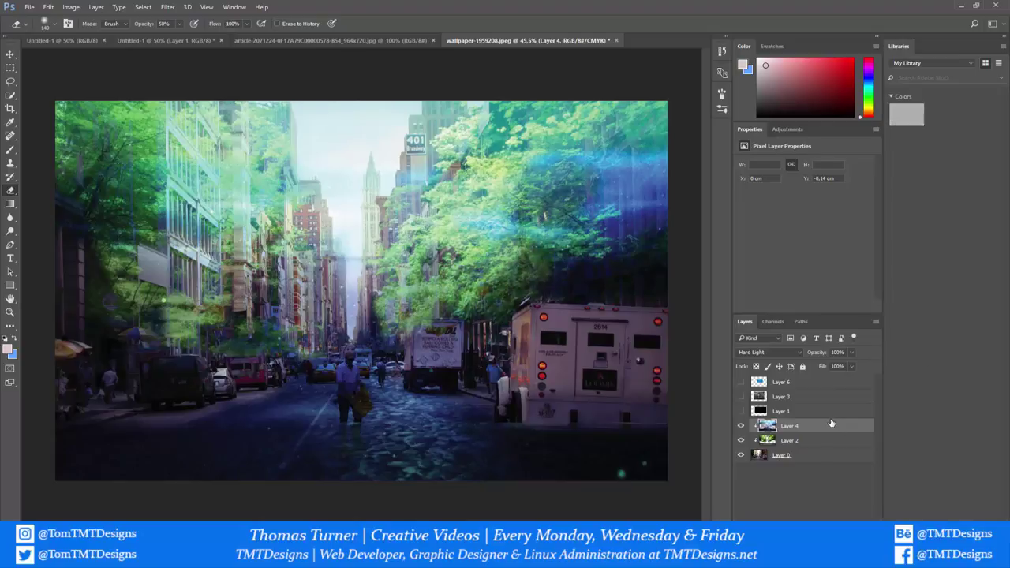
- Stretch Layer 4 horizontally beyond the canvas width and shift it so that it still covers the whole street photo
{"action": "key", "text": "ctrl+t"}
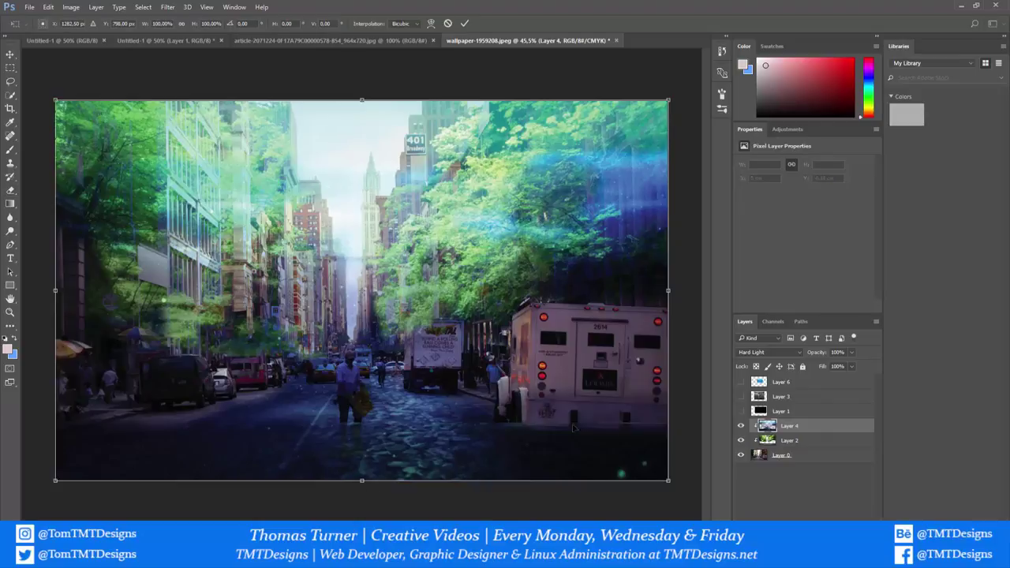
{"action": "left_click_drag", "start_coordinate": [669, 291], "coordinate": [739, 292]}
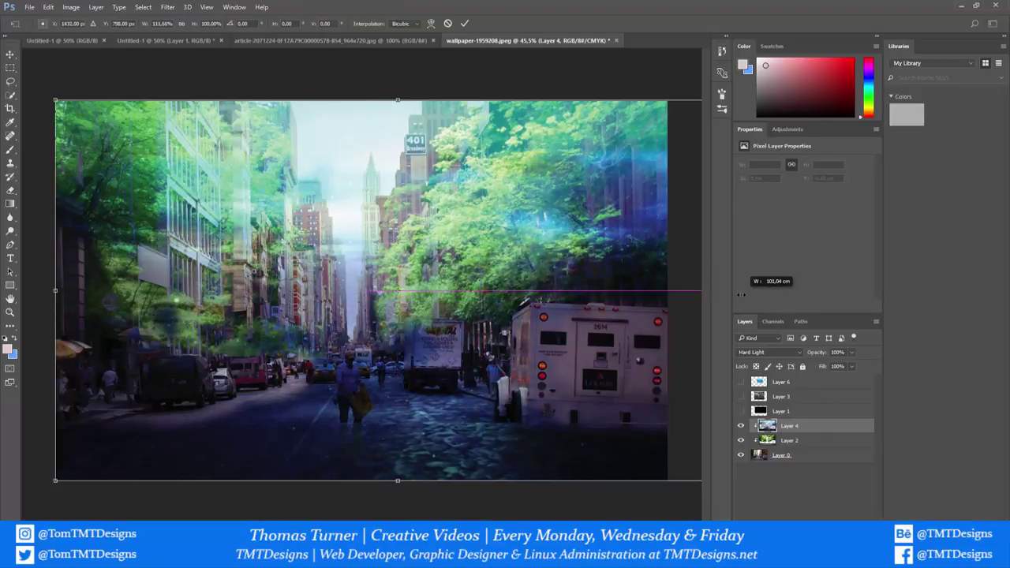
{"action": "left_click_drag", "start_coordinate": [610, 309], "coordinate": [545, 311]}
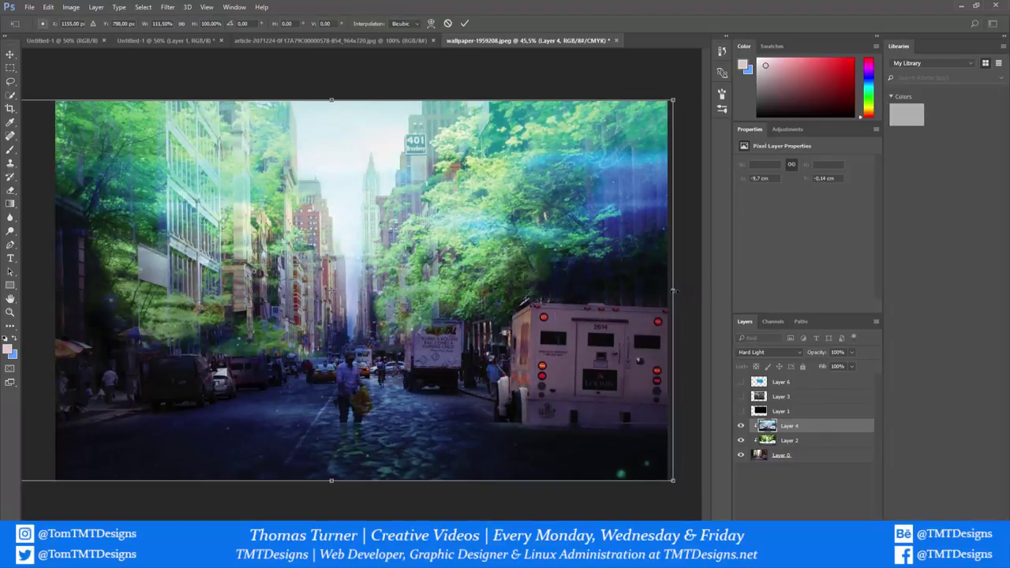
{"action": "left_click_drag", "start_coordinate": [673, 291], "coordinate": [698, 291]}
{"action": "left_click_drag", "start_coordinate": [568, 309], "coordinate": [566, 315]}
{"action": "key", "text": "Return"}
{"action": "key", "text": "e"}
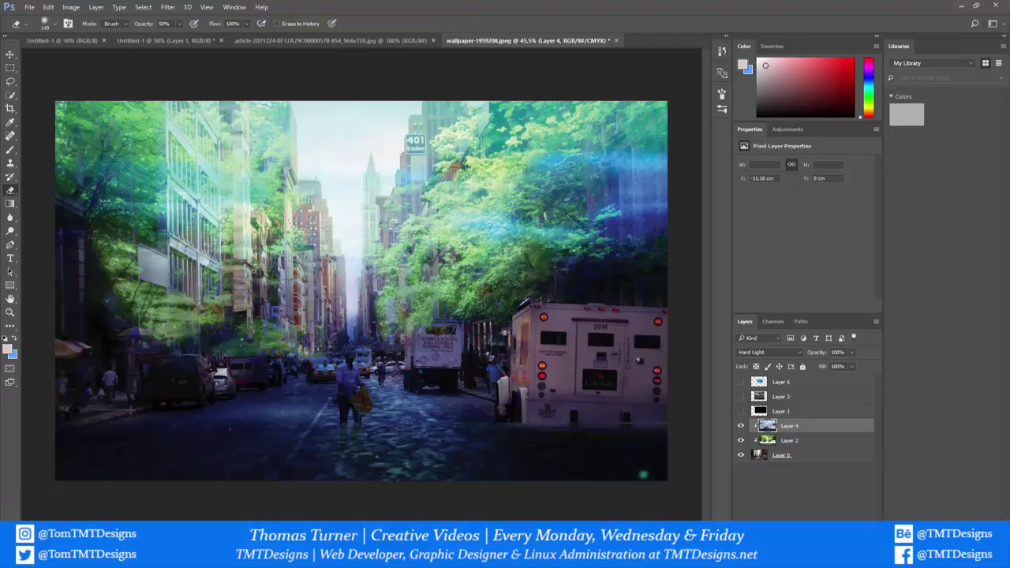
- Toggle the visibility of Layer 6 and Layer 3 to check which image each one holds
{"action": "left_click", "coordinate": [753, 441], "text": "alt"}
{"action": "left_click", "coordinate": [749, 383]}
{"action": "left_click", "coordinate": [741, 383]}
{"action": "left_click", "coordinate": [740, 382]}
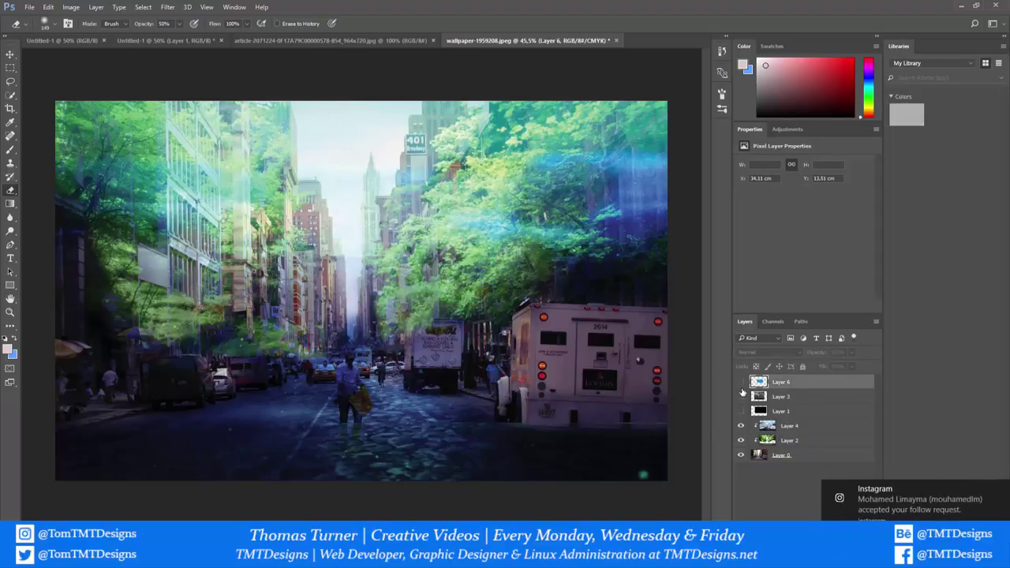
{"action": "left_click", "coordinate": [741, 396]}
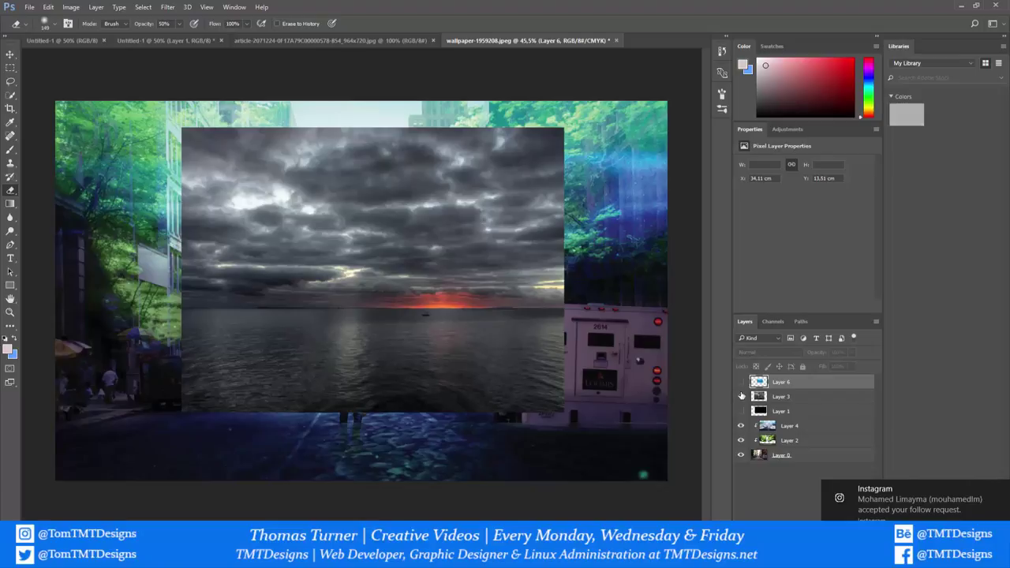
{"action": "left_click", "coordinate": [741, 396]}
{"action": "left_click", "coordinate": [741, 396]}
{"action": "left_click", "coordinate": [741, 396]}
- Show the dark blue line-pattern Layer 1 and scale it to cover the whole canvas
{"action": "left_click", "coordinate": [740, 411]}
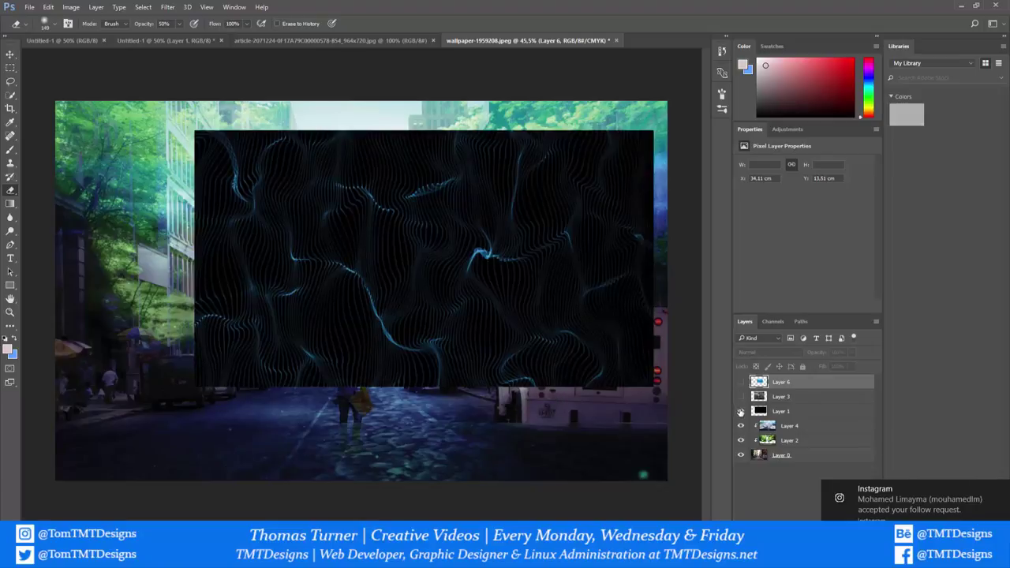
{"action": "left_click", "coordinate": [776, 412]}
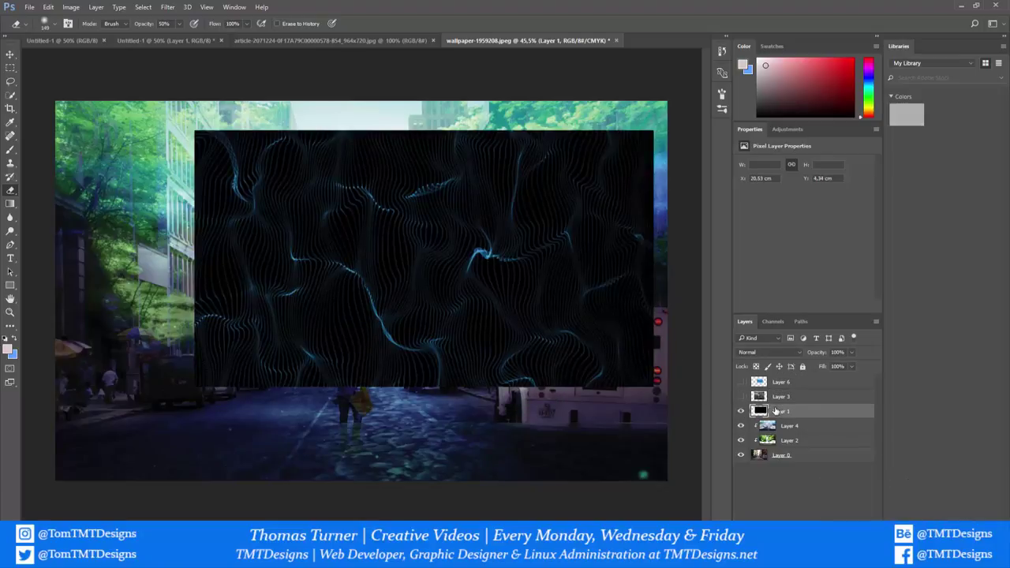
{"action": "key", "text": "ctrl+t"}
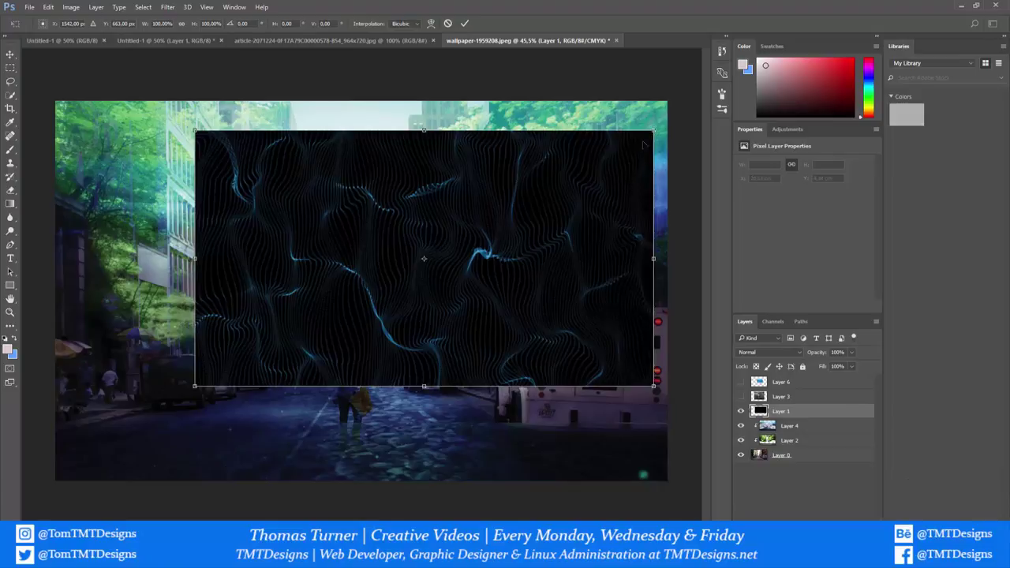
{"action": "left_click_drag", "start_coordinate": [643, 145], "coordinate": [473, 142]}
{"action": "left_click_drag", "start_coordinate": [509, 356], "coordinate": [668, 481]}
{"action": "key", "text": "Return"}
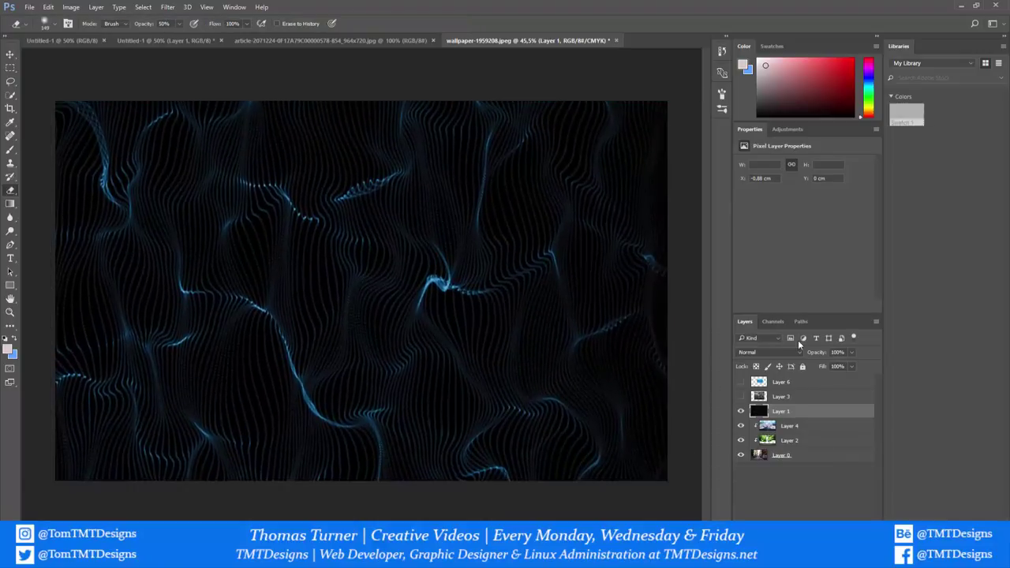
- Set Layer 1's blend mode to Screen and its opacity to 24%
{"action": "left_click", "coordinate": [781, 353]}
{"action": "left_click", "coordinate": [782, 355]}
{"action": "scroll", "coordinate": [782, 350], "scroll_direction": "down", "scroll_amount": 5}
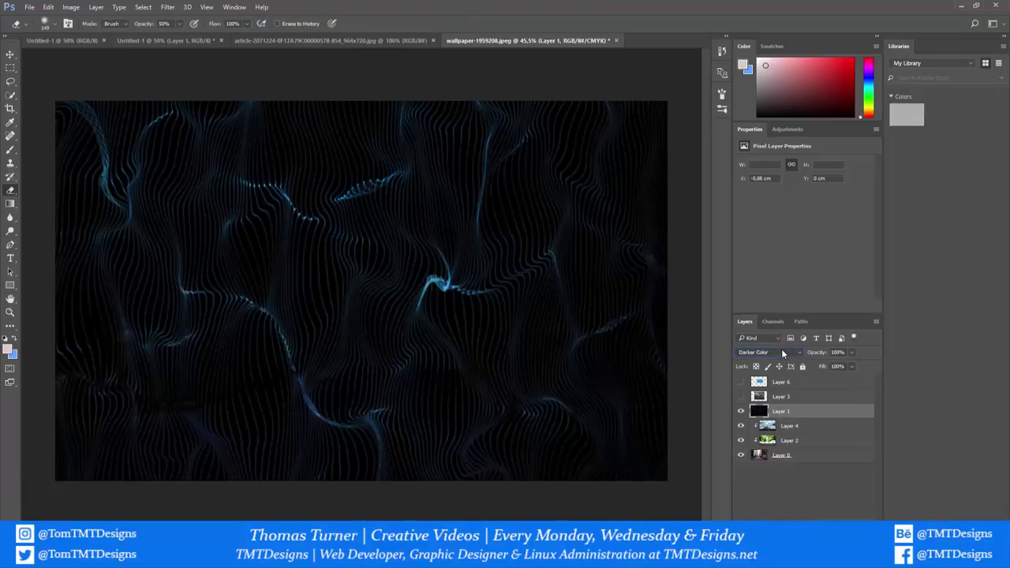
{"action": "scroll", "coordinate": [781, 353], "scroll_direction": "down", "scroll_amount": 2}
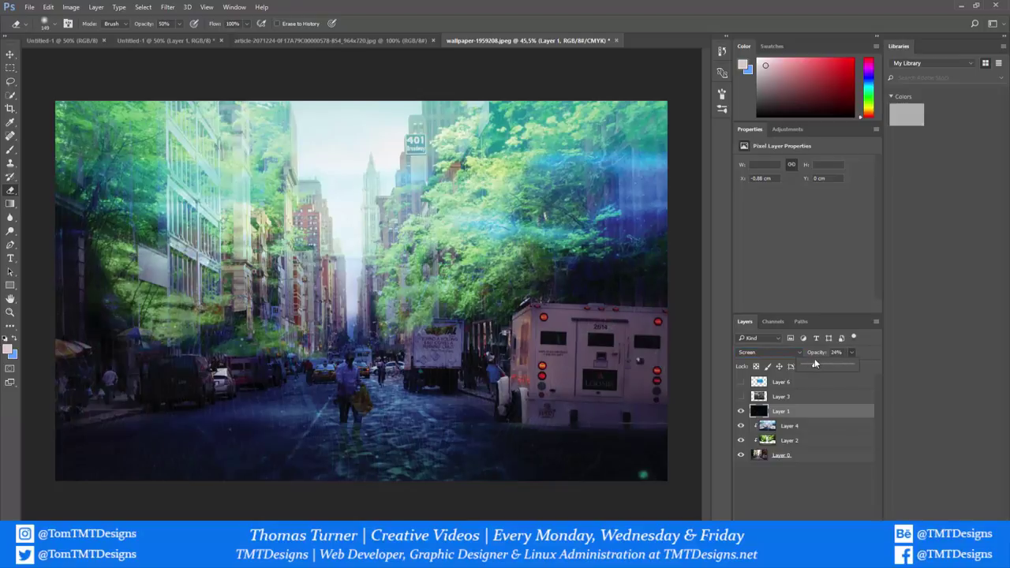
- Cycle Layer 1 through blend modes such as Lighter Color and settle on Overlay
{"action": "left_click", "coordinate": [765, 352]}
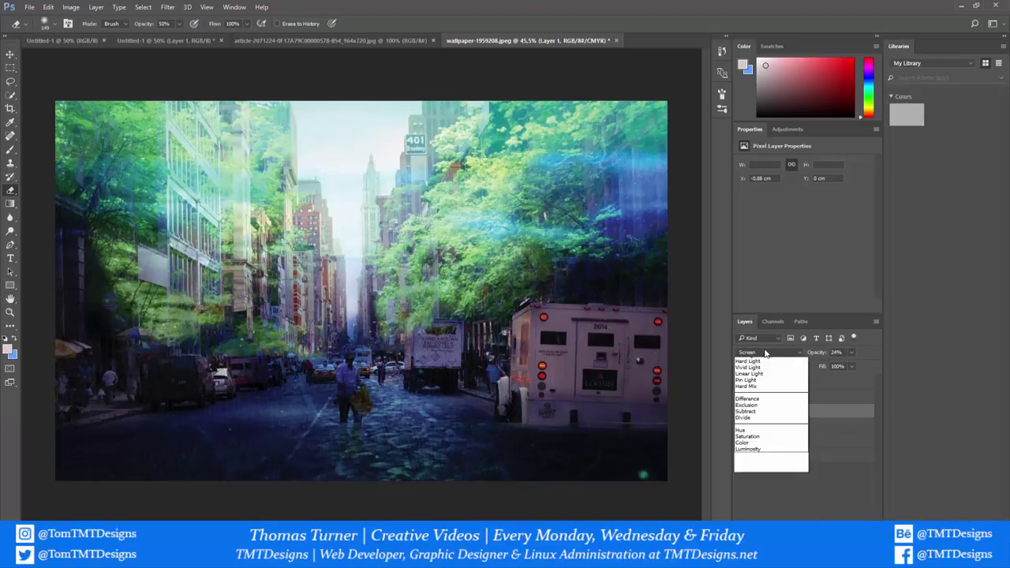
{"action": "left_click", "coordinate": [766, 353]}
{"action": "scroll", "coordinate": [767, 353], "scroll_direction": "down", "scroll_amount": 1}
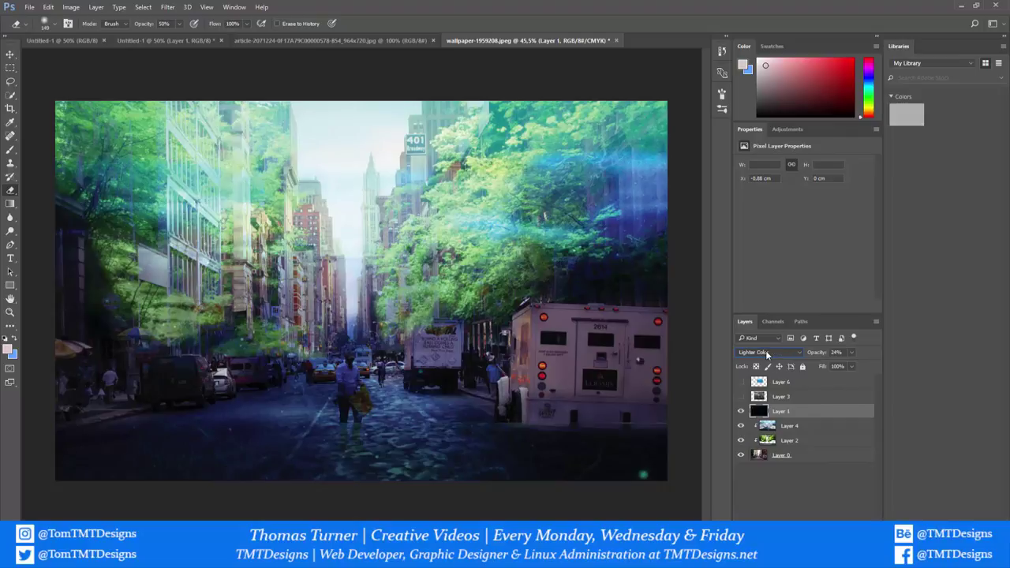
{"action": "scroll", "coordinate": [765, 351], "scroll_direction": "down", "scroll_amount": 1}
{"action": "scroll", "coordinate": [765, 350], "scroll_direction": "down", "scroll_amount": 2}
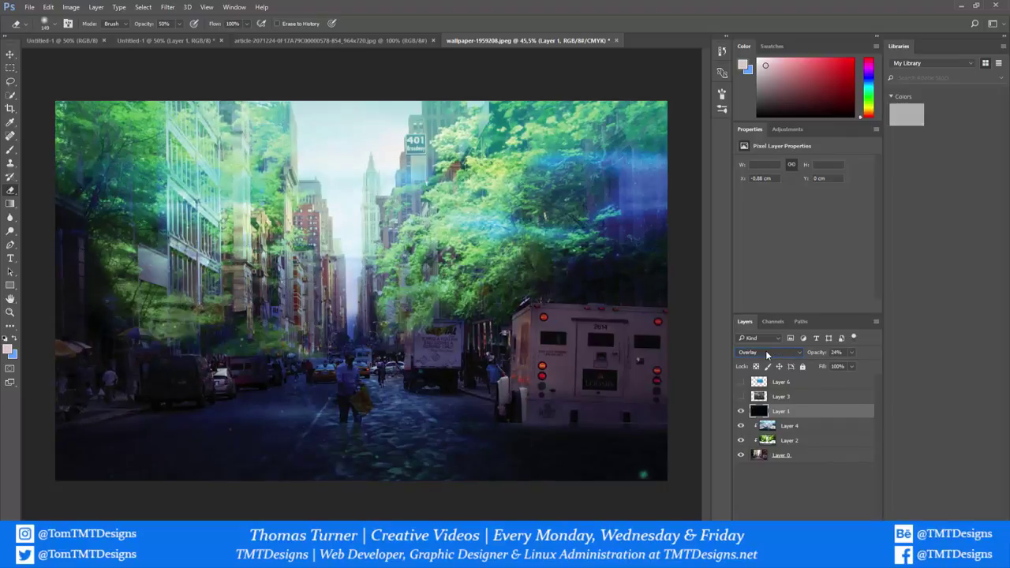
{"action": "scroll", "coordinate": [766, 350], "scroll_direction": "up", "scroll_amount": 2}
{"action": "scroll", "coordinate": [765, 350], "scroll_direction": "down", "scroll_amount": 1}
- Show the cloudy sunset Layer 3, align it to the canvas corner and scale it to cover the whole canvas
{"action": "left_click", "coordinate": [816, 397]}
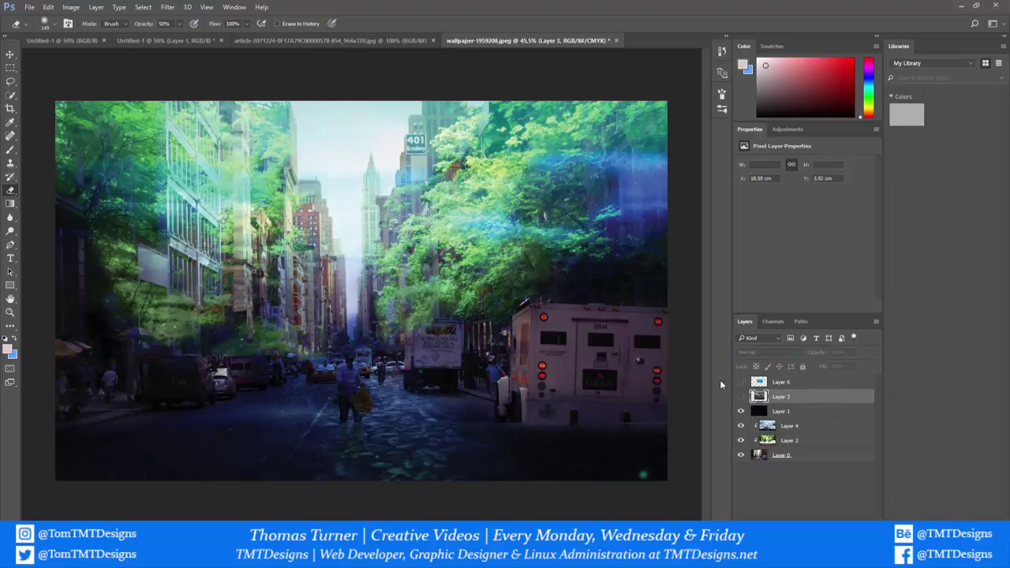
{"action": "left_click", "coordinate": [742, 397]}
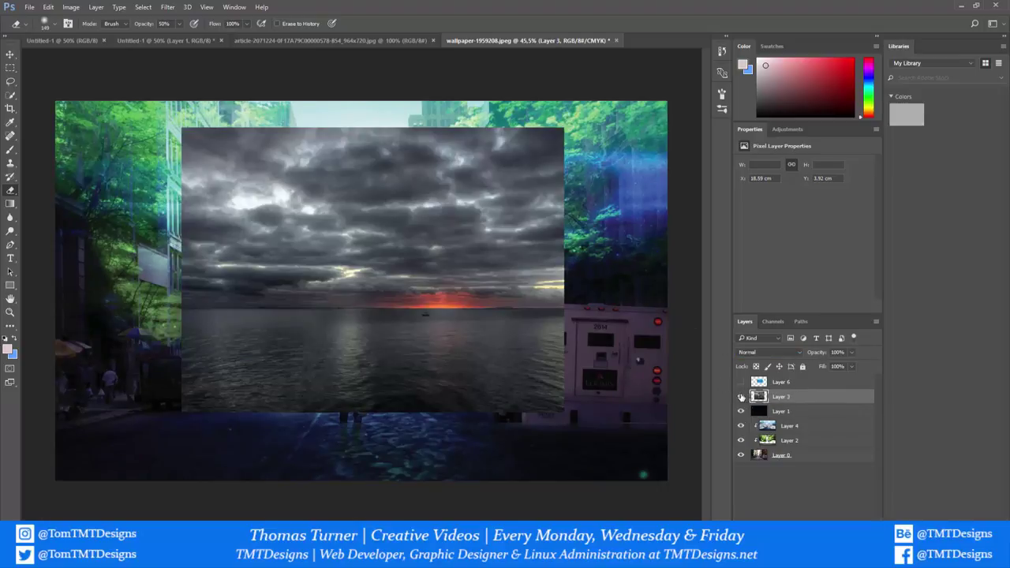
{"action": "left_click", "coordinate": [741, 398]}
{"action": "left_click", "coordinate": [741, 398]}
{"action": "key", "text": "ctrl+t"}
{"action": "left_click_drag", "start_coordinate": [410, 203], "coordinate": [283, 179]}
{"action": "mouse_move", "coordinate": [383, 353]}
{"action": "left_mouse_down"}
{"action": "mouse_move", "coordinate": [400, 363]}
{"action": "mouse_move", "coordinate": [383, 352]}
{"action": "left_mouse_up"}
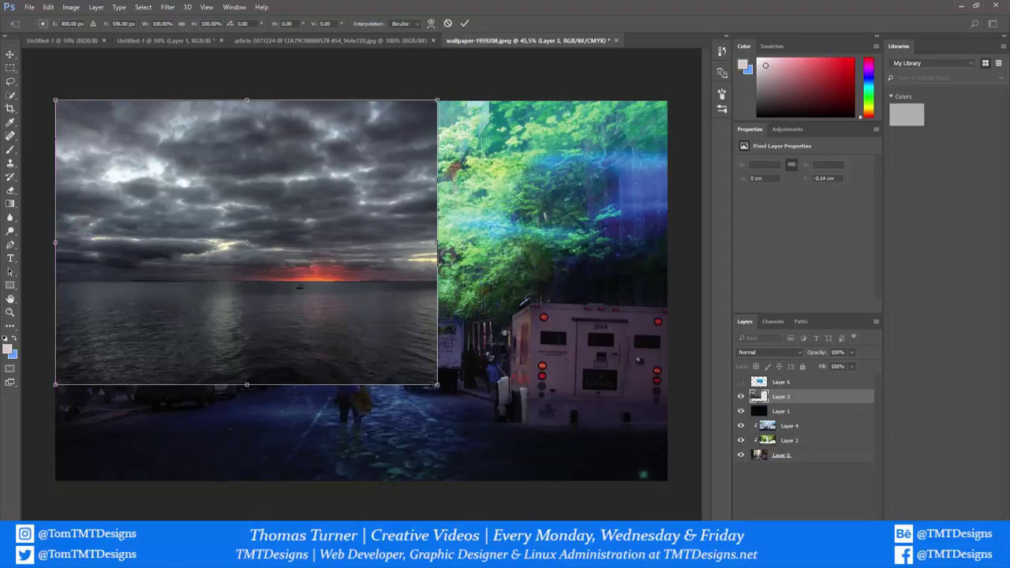
{"action": "mouse_move", "coordinate": [436, 384]}
{"action": "left_mouse_down"}
{"action": "mouse_move", "coordinate": [590, 477]}
{"action": "mouse_move", "coordinate": [671, 475]}
{"action": "left_mouse_up"}
{"action": "key", "text": "Return"}
{"action": "key", "text": "e"}
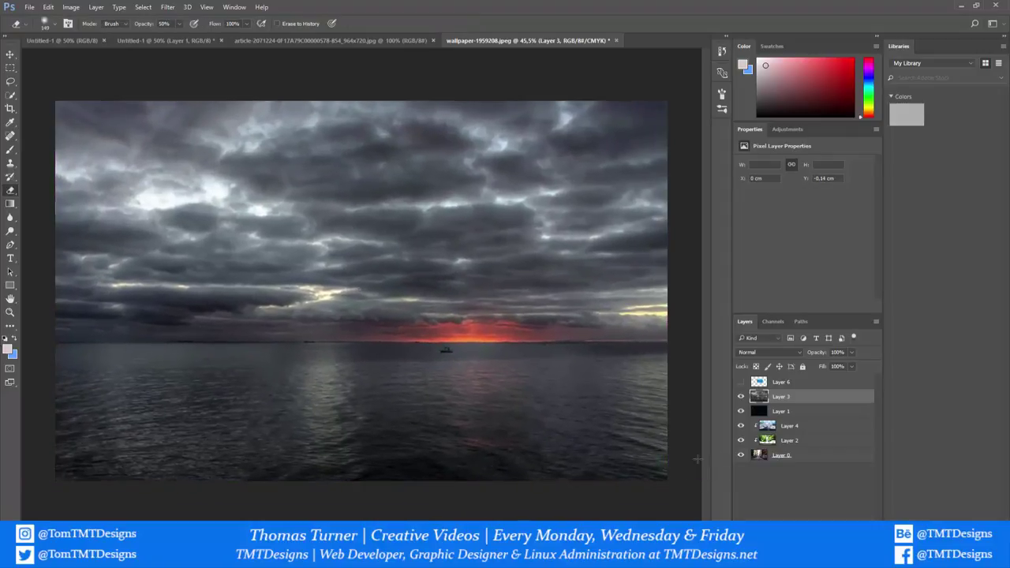
- Try the Multiply and Color Burn blend modes on Layer 3
{"action": "left_click", "coordinate": [776, 351]}
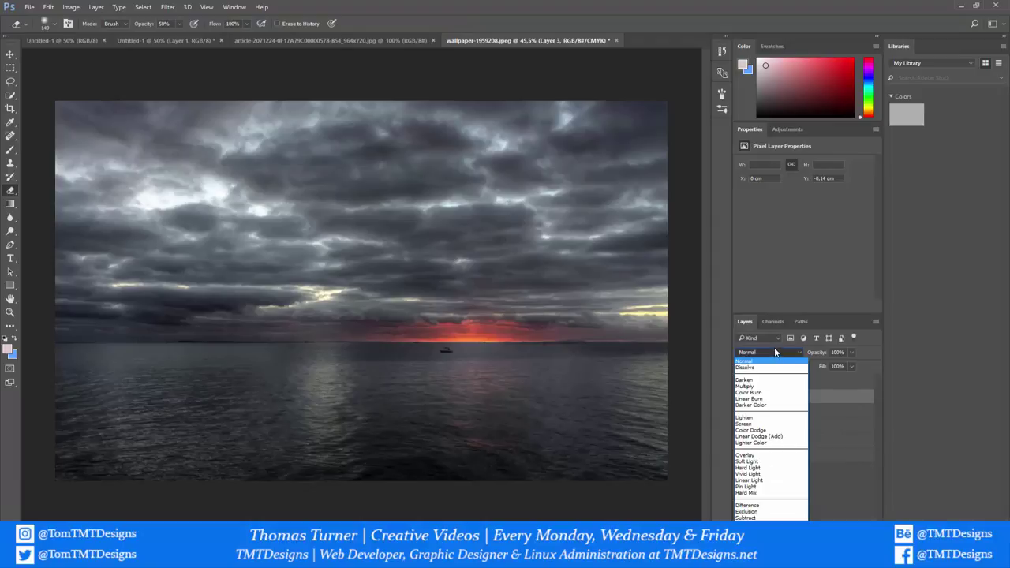
{"action": "left_click", "coordinate": [773, 348]}
{"action": "scroll", "coordinate": [773, 348], "scroll_direction": "down", "scroll_amount": 1}
{"action": "key", "text": "Down"}
{"action": "key", "text": "Down"}
{"action": "key", "text": "Down"}
{"action": "key", "text": "Down"}
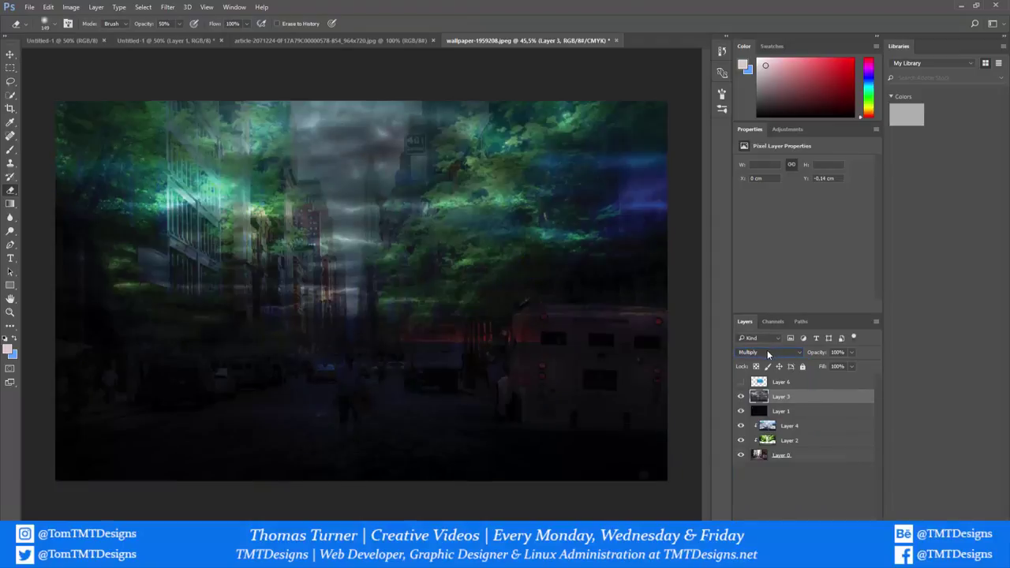
{"action": "key", "text": "Up"}
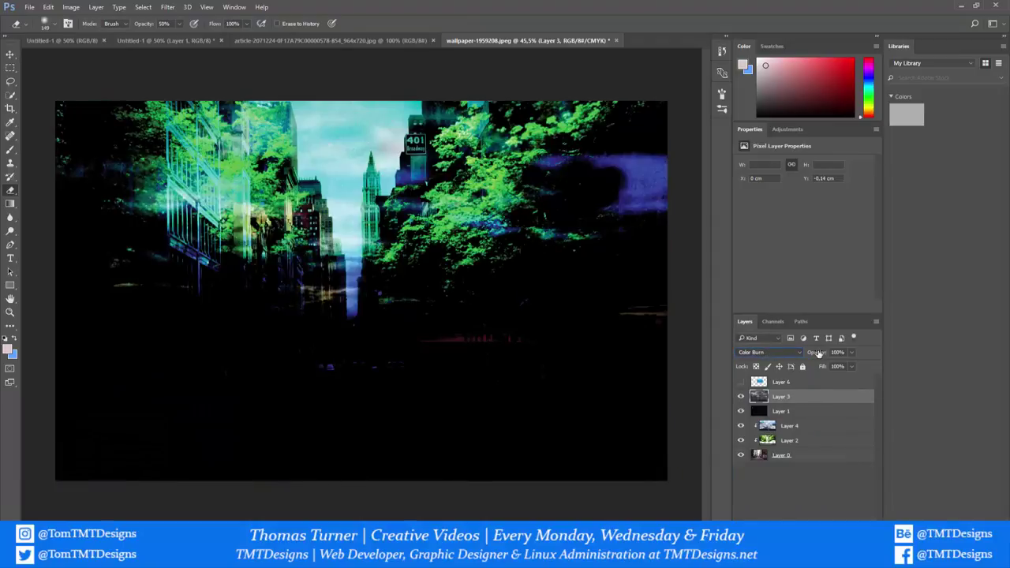
{"action": "left_click", "coordinate": [849, 353]}
- Step Layer 3 through Lighten and Screen and set its blend mode to Color Dodge
{"action": "left_click", "coordinate": [787, 354]}
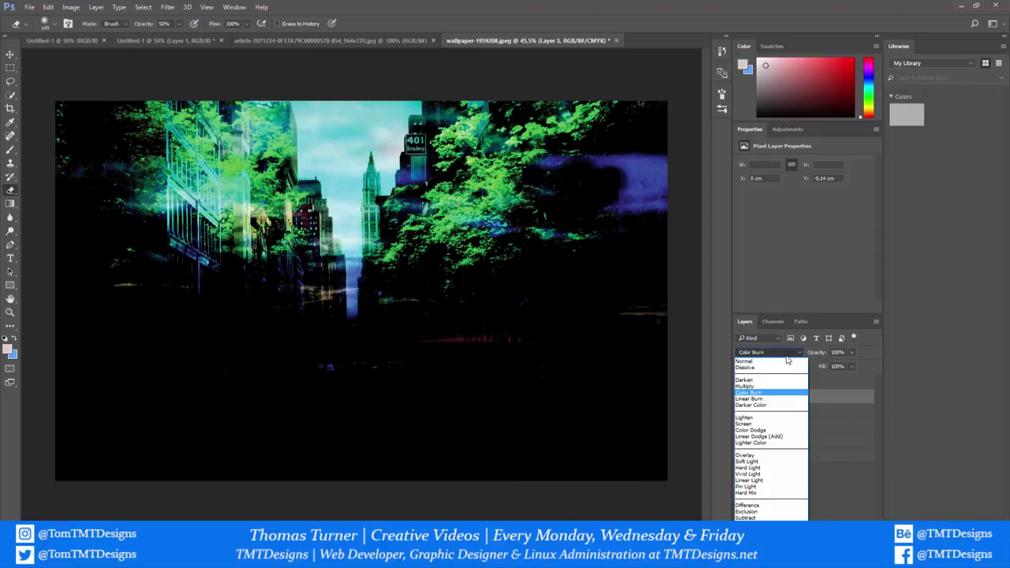
{"action": "left_click", "coordinate": [785, 355]}
{"action": "key", "text": "Down"}
{"action": "key", "text": "Down"}
{"action": "key", "text": "Down"}
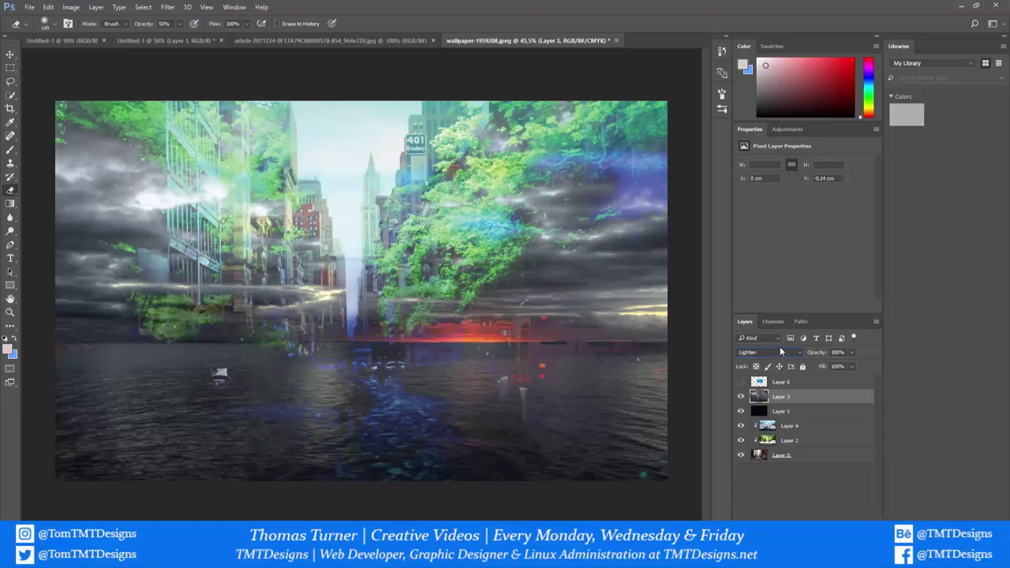
{"action": "scroll", "coordinate": [767, 341], "scroll_direction": "down", "scroll_amount": 1}
{"action": "scroll", "coordinate": [765, 349], "scroll_direction": "down", "scroll_amount": 1}
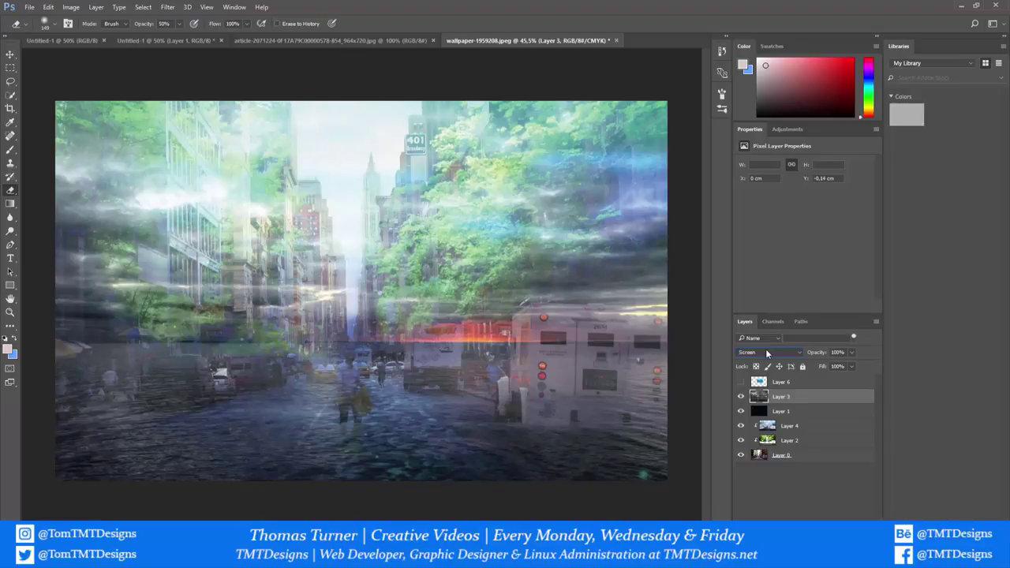
{"action": "scroll", "coordinate": [766, 349], "scroll_direction": "down", "scroll_amount": 1}
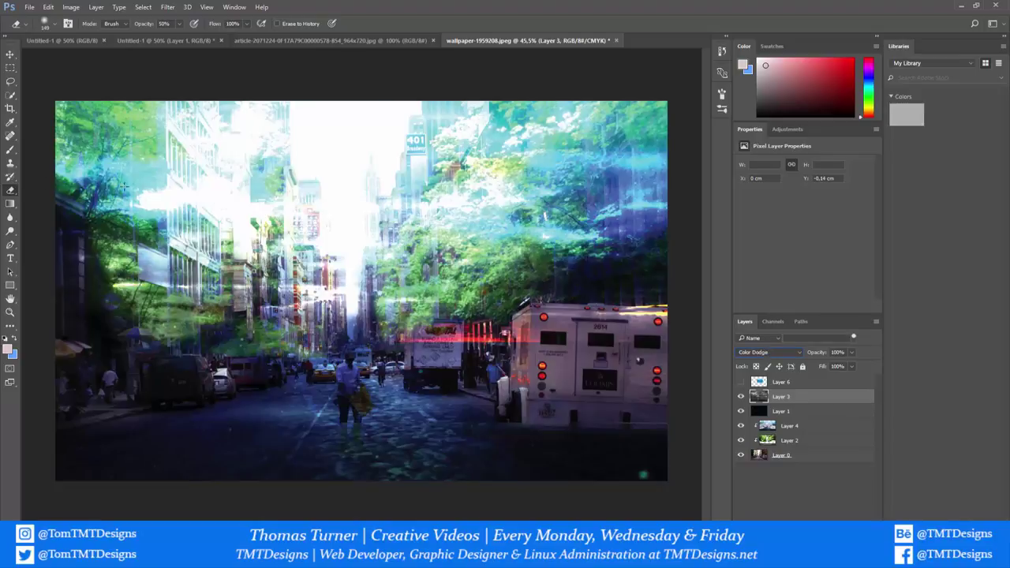
- Partly erase Layer 3 over the bright facades, central skyline and armored truck, and Layer 1 over the central skyline
{"action": "mouse_move", "coordinate": [171, 169]}
{"action": "left_mouse_down"}
{"action": "mouse_move", "coordinate": [242, 152]}
{"action": "mouse_move", "coordinate": [203, 152]}
{"action": "mouse_move", "coordinate": [192, 176]}
{"action": "mouse_move", "coordinate": [227, 173]}
{"action": "mouse_move", "coordinate": [216, 175]}
{"action": "mouse_move", "coordinate": [242, 187]}
{"action": "mouse_move", "coordinate": [223, 186]}
{"action": "mouse_move", "coordinate": [264, 179]}
{"action": "mouse_move", "coordinate": [370, 118]}
{"action": "mouse_move", "coordinate": [325, 105]}
{"action": "mouse_move", "coordinate": [478, 105]}
{"action": "mouse_move", "coordinate": [376, 112]}
{"action": "mouse_move", "coordinate": [381, 148]}
{"action": "mouse_move", "coordinate": [371, 137]}
{"action": "mouse_move", "coordinate": [344, 251]}
{"action": "left_mouse_up"}
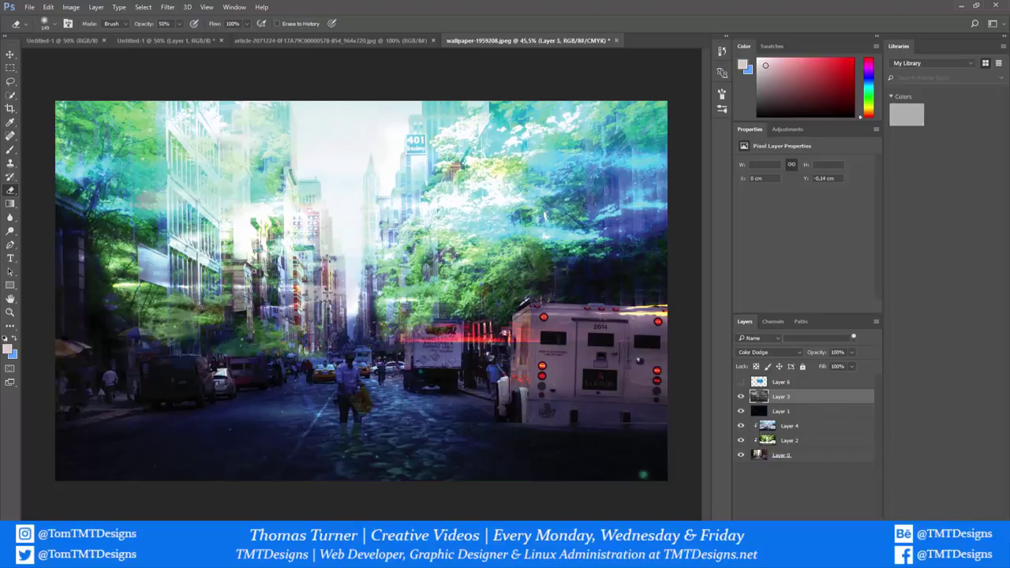
{"action": "mouse_move", "coordinate": [341, 292]}
{"action": "left_mouse_down"}
{"action": "mouse_move", "coordinate": [351, 301]}
{"action": "mouse_move", "coordinate": [380, 217]}
{"action": "mouse_move", "coordinate": [404, 98]}
{"action": "mouse_move", "coordinate": [381, 160]}
{"action": "mouse_move", "coordinate": [415, 141]}
{"action": "mouse_move", "coordinate": [371, 204]}
{"action": "mouse_move", "coordinate": [382, 154]}
{"action": "mouse_move", "coordinate": [324, 157]}
{"action": "mouse_move", "coordinate": [336, 256]}
{"action": "mouse_move", "coordinate": [357, 291]}
{"action": "left_mouse_up"}
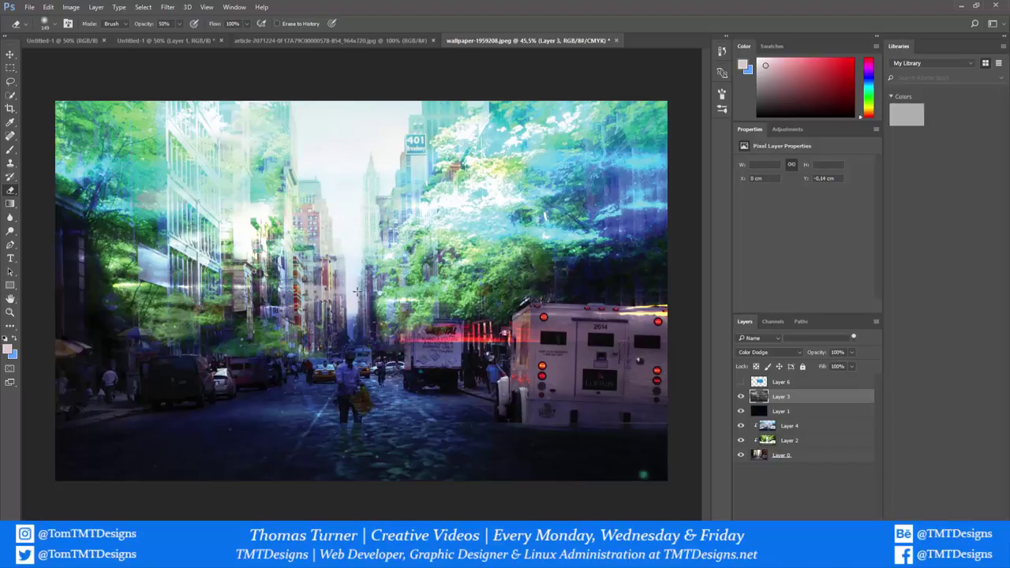
{"action": "mouse_move", "coordinate": [315, 264]}
{"action": "left_mouse_down"}
{"action": "mouse_move", "coordinate": [319, 122]}
{"action": "mouse_move", "coordinate": [313, 157]}
{"action": "mouse_move", "coordinate": [382, 205]}
{"action": "mouse_move", "coordinate": [387, 226]}
{"action": "left_mouse_up"}
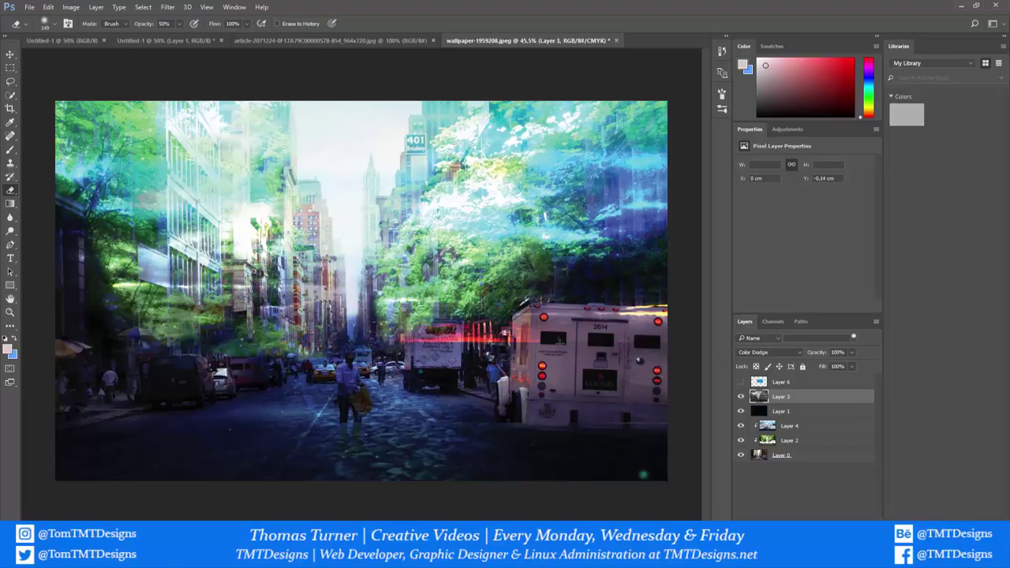
{"action": "mouse_move", "coordinate": [539, 341]}
{"action": "left_mouse_down"}
{"action": "mouse_move", "coordinate": [451, 339]}
{"action": "mouse_move", "coordinate": [554, 331]}
{"action": "left_mouse_up"}
{"action": "left_click", "coordinate": [806, 412]}
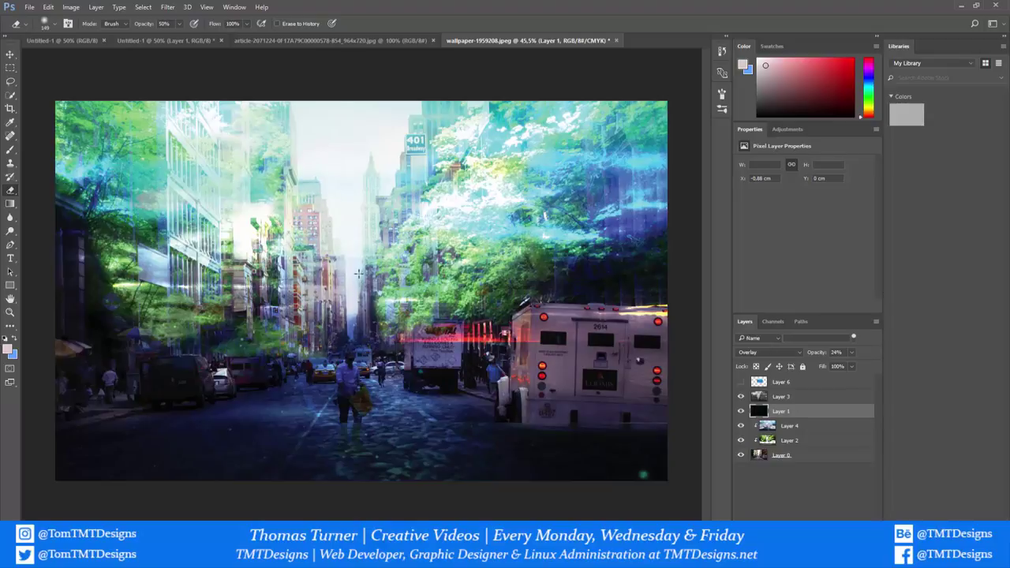
{"action": "mouse_move", "coordinate": [359, 273]}
{"action": "left_mouse_down"}
{"action": "mouse_move", "coordinate": [373, 253]}
{"action": "mouse_move", "coordinate": [387, 197]}
{"action": "left_mouse_up"}
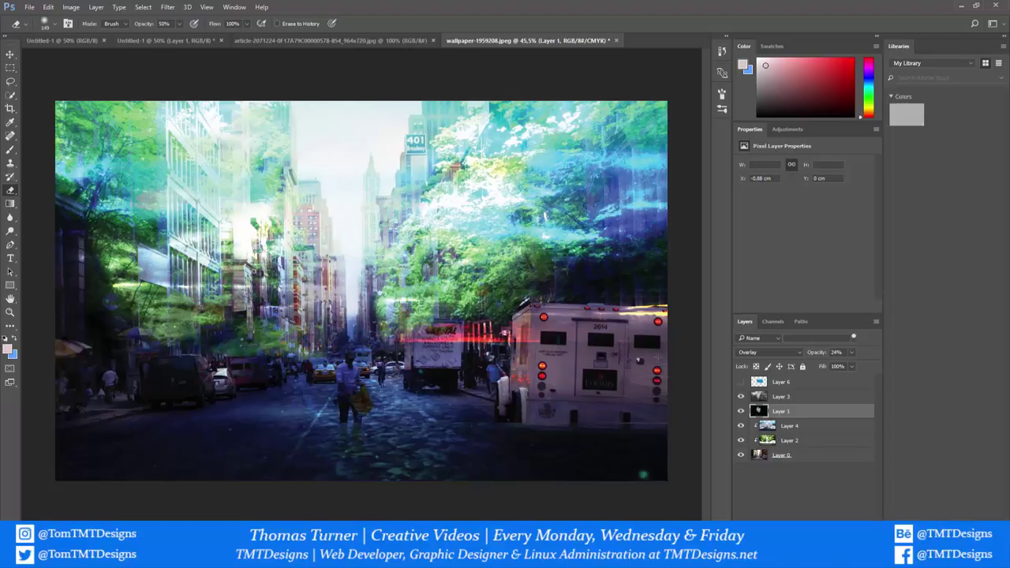
- Partly erase the green foliage of Layer 2 over the buildings on both sides of the street and above the trucks
{"action": "left_click", "coordinate": [802, 442]}
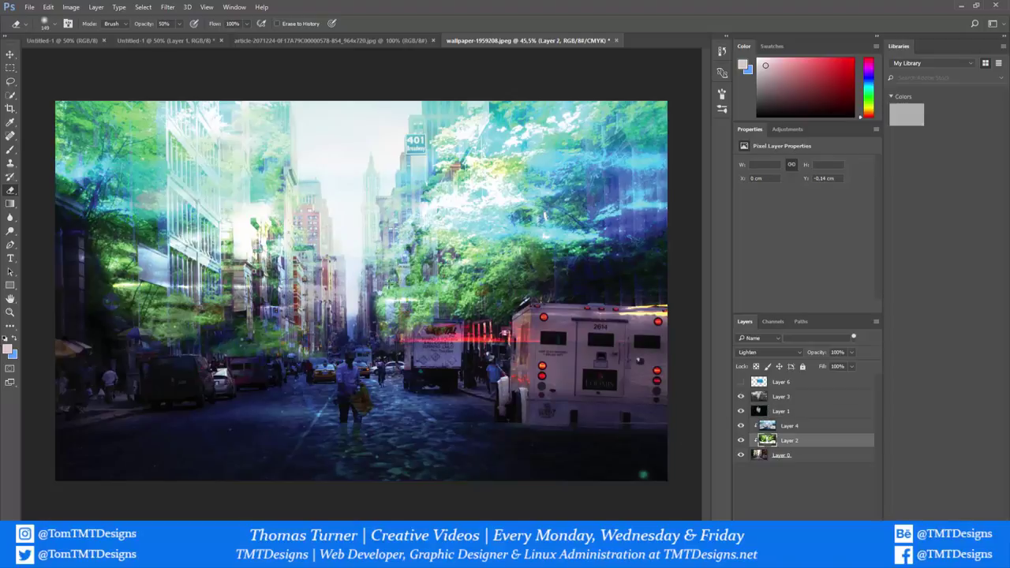
{"action": "mouse_move", "coordinate": [379, 255]}
{"action": "left_mouse_down"}
{"action": "mouse_move", "coordinate": [394, 306]}
{"action": "mouse_move", "coordinate": [409, 284]}
{"action": "mouse_move", "coordinate": [418, 300]}
{"action": "mouse_move", "coordinate": [448, 193]}
{"action": "mouse_move", "coordinate": [439, 170]}
{"action": "mouse_move", "coordinate": [454, 144]}
{"action": "mouse_move", "coordinate": [446, 158]}
{"action": "left_mouse_up"}
{"action": "left_click_drag", "start_coordinate": [432, 227], "coordinate": [375, 235]}
{"action": "mouse_move", "coordinate": [242, 326]}
{"action": "left_mouse_down"}
{"action": "mouse_move", "coordinate": [183, 261]}
{"action": "mouse_move", "coordinate": [189, 321]}
{"action": "mouse_move", "coordinate": [173, 302]}
{"action": "mouse_move", "coordinate": [166, 311]}
{"action": "left_mouse_up"}
{"action": "mouse_move", "coordinate": [162, 237]}
{"action": "left_mouse_down"}
{"action": "mouse_move", "coordinate": [118, 119]}
{"action": "mouse_move", "coordinate": [150, 134]}
{"action": "mouse_move", "coordinate": [87, 118]}
{"action": "mouse_move", "coordinate": [47, 180]}
{"action": "mouse_move", "coordinate": [87, 203]}
{"action": "mouse_move", "coordinate": [47, 248]}
{"action": "mouse_move", "coordinate": [146, 273]}
{"action": "mouse_move", "coordinate": [102, 318]}
{"action": "mouse_move", "coordinate": [272, 325]}
{"action": "mouse_move", "coordinate": [443, 282]}
{"action": "mouse_move", "coordinate": [248, 350]}
{"action": "mouse_move", "coordinate": [423, 317]}
{"action": "left_mouse_up"}
{"action": "mouse_move", "coordinate": [427, 268]}
{"action": "left_mouse_down"}
{"action": "mouse_move", "coordinate": [489, 249]}
{"action": "mouse_move", "coordinate": [478, 312]}
{"action": "mouse_move", "coordinate": [521, 190]}
{"action": "mouse_move", "coordinate": [568, 126]}
{"action": "mouse_move", "coordinate": [600, 106]}
{"action": "mouse_move", "coordinate": [394, 145]}
{"action": "left_mouse_up"}
{"action": "left_click_drag", "start_coordinate": [48, 169], "coordinate": [100, 149]}
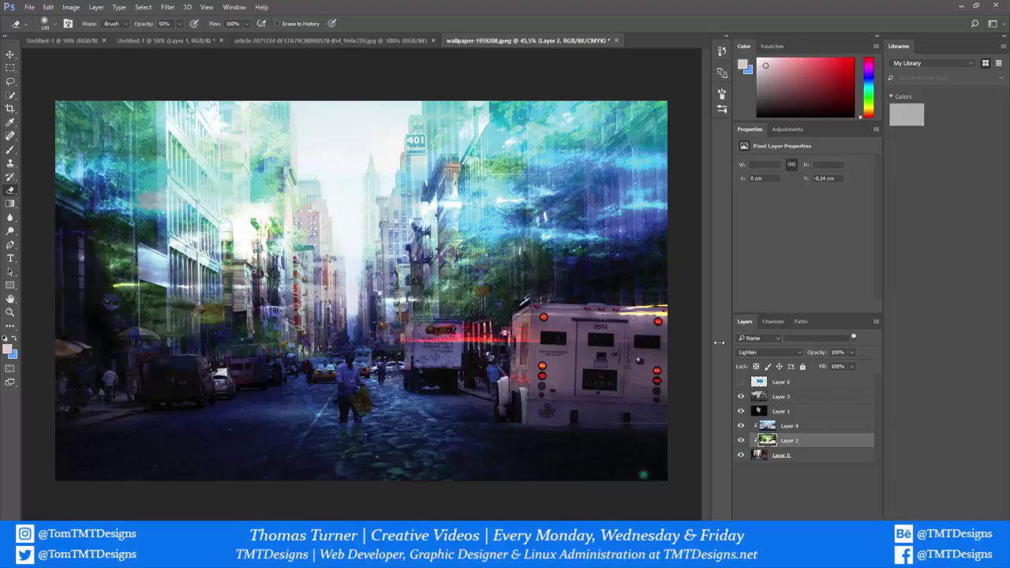
- Partly erase Layer 4 over the upper building facades on both sides of the street
{"action": "left_click", "coordinate": [789, 426]}
{"action": "mouse_move", "coordinate": [623, 197]}
{"action": "left_mouse_down"}
{"action": "mouse_move", "coordinate": [643, 172]}
{"action": "mouse_move", "coordinate": [650, 205]}
{"action": "mouse_move", "coordinate": [641, 165]}
{"action": "mouse_move", "coordinate": [556, 109]}
{"action": "mouse_move", "coordinate": [400, 111]}
{"action": "mouse_move", "coordinate": [470, 113]}
{"action": "mouse_move", "coordinate": [528, 146]}
{"action": "mouse_move", "coordinate": [542, 175]}
{"action": "mouse_move", "coordinate": [478, 219]}
{"action": "mouse_move", "coordinate": [510, 199]}
{"action": "mouse_move", "coordinate": [414, 195]}
{"action": "mouse_move", "coordinate": [471, 162]}
{"action": "mouse_move", "coordinate": [415, 166]}
{"action": "mouse_move", "coordinate": [438, 142]}
{"action": "mouse_move", "coordinate": [579, 207]}
{"action": "mouse_move", "coordinate": [569, 235]}
{"action": "left_mouse_up"}
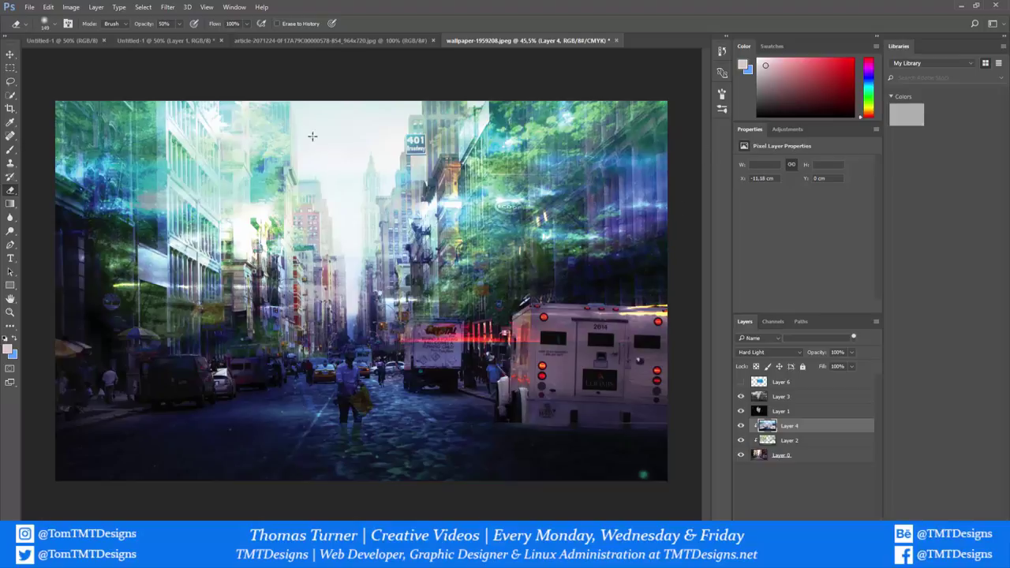
{"action": "mouse_move", "coordinate": [141, 163]}
{"action": "left_mouse_down"}
{"action": "mouse_move", "coordinate": [75, 131]}
{"action": "mouse_move", "coordinate": [99, 162]}
{"action": "mouse_move", "coordinate": [95, 225]}
{"action": "left_mouse_up"}
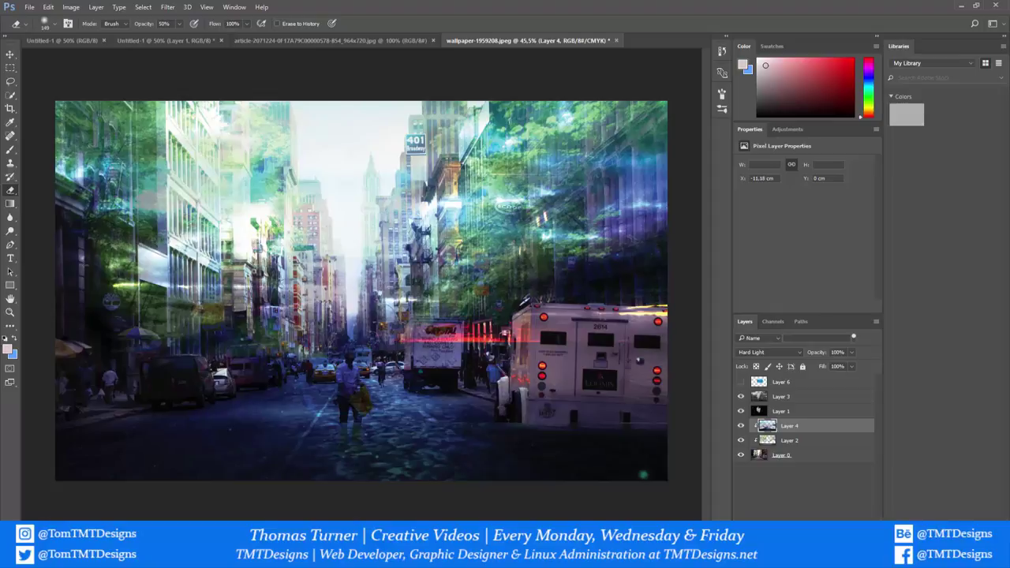
- Hide and show Layer 1 again to check its effect on the composite
{"action": "left_click", "coordinate": [781, 396]}
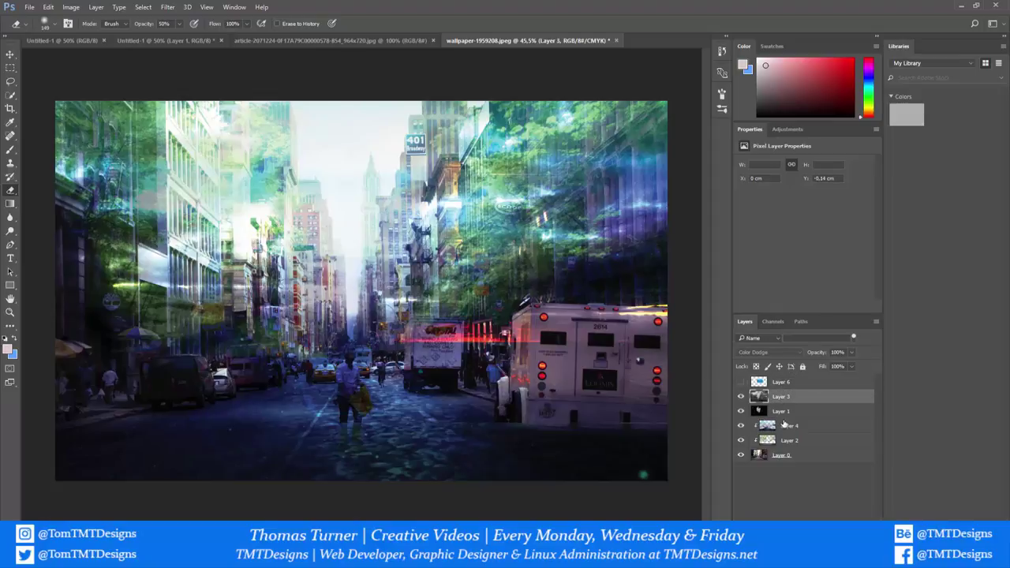
{"action": "left_click", "coordinate": [781, 411]}
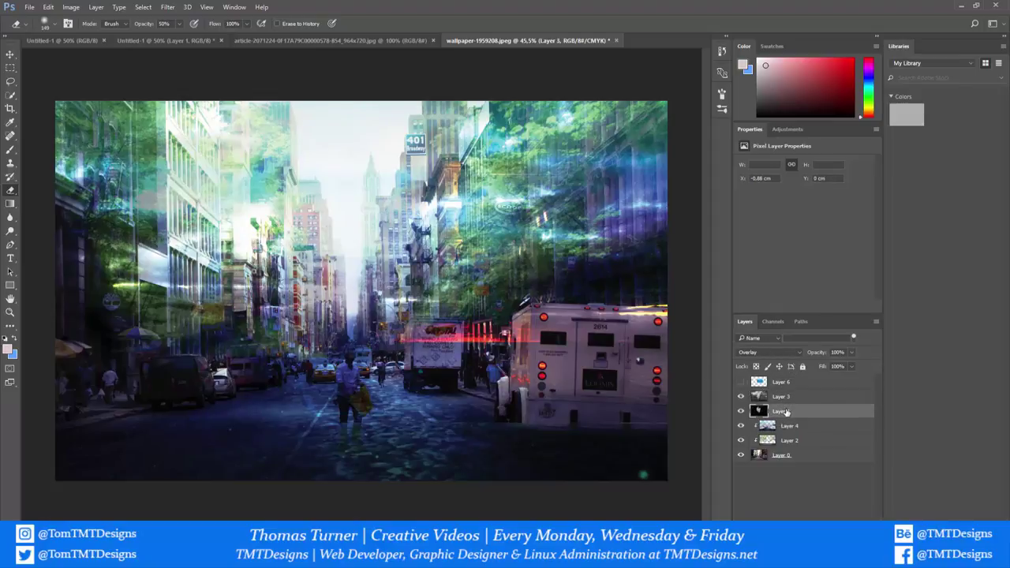
{"action": "left_click", "coordinate": [740, 411]}
{"action": "left_click", "coordinate": [740, 411]}
- Set Layer 3's blend mode to Overlay and partly erase it over the buildings and street around the central skyline
{"action": "left_click", "coordinate": [792, 397]}
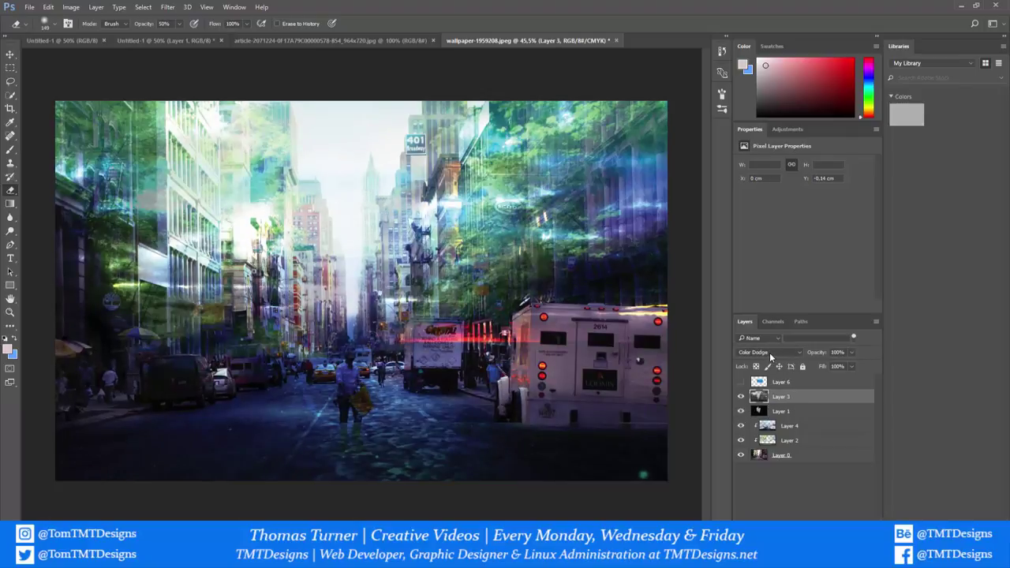
{"action": "left_click", "coordinate": [770, 355]}
{"action": "left_click", "coordinate": [769, 353]}
{"action": "scroll", "coordinate": [767, 354], "scroll_direction": "down", "scroll_amount": 3}
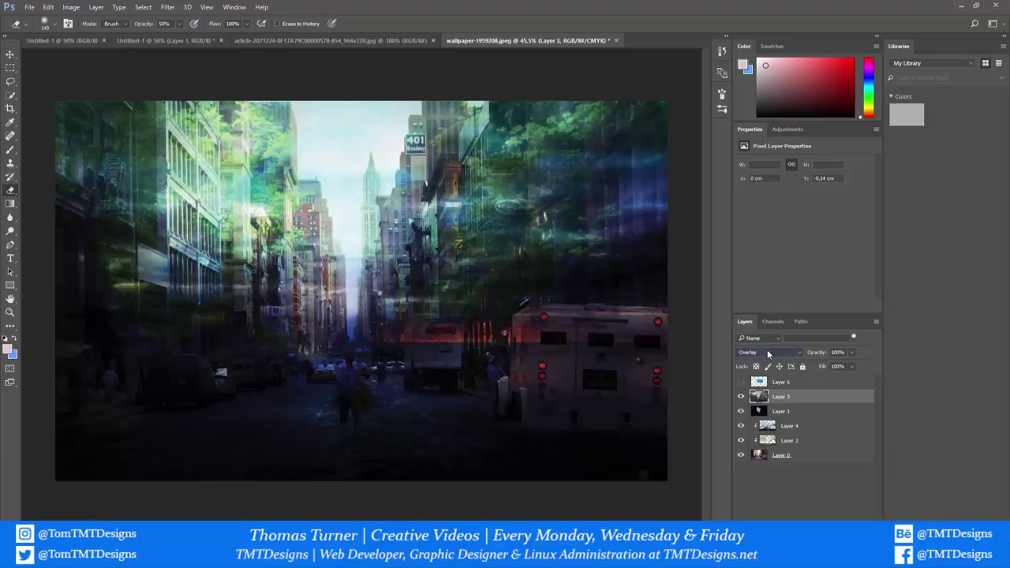
{"action": "scroll", "coordinate": [768, 353], "scroll_direction": "down", "scroll_amount": 1}
{"action": "scroll", "coordinate": [768, 354], "scroll_direction": "up", "scroll_amount": 1}
{"action": "scroll", "coordinate": [767, 354], "scroll_direction": "down", "scroll_amount": 1}
{"action": "scroll", "coordinate": [768, 354], "scroll_direction": "up", "scroll_amount": 1}
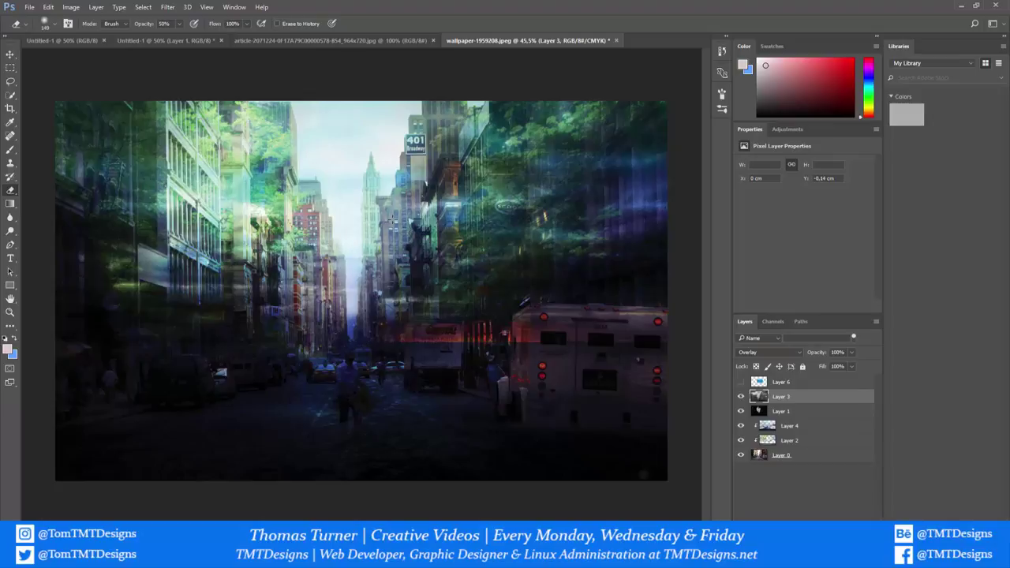
{"action": "mouse_move", "coordinate": [418, 183]}
{"action": "left_mouse_down"}
{"action": "mouse_move", "coordinate": [442, 158]}
{"action": "mouse_move", "coordinate": [445, 186]}
{"action": "mouse_move", "coordinate": [385, 312]}
{"action": "left_mouse_up"}
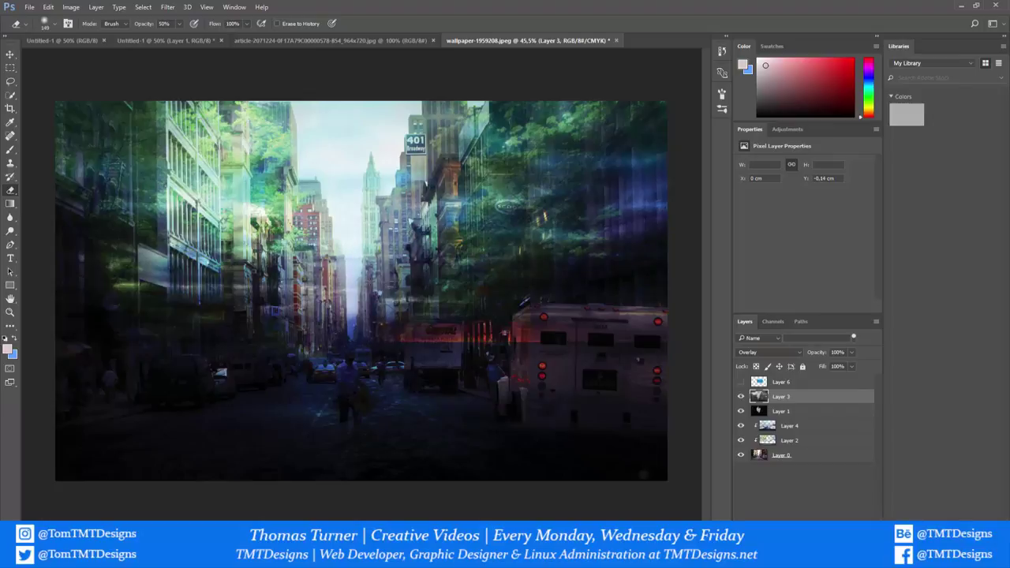
{"action": "left_click_drag", "start_coordinate": [299, 340], "coordinate": [287, 322]}
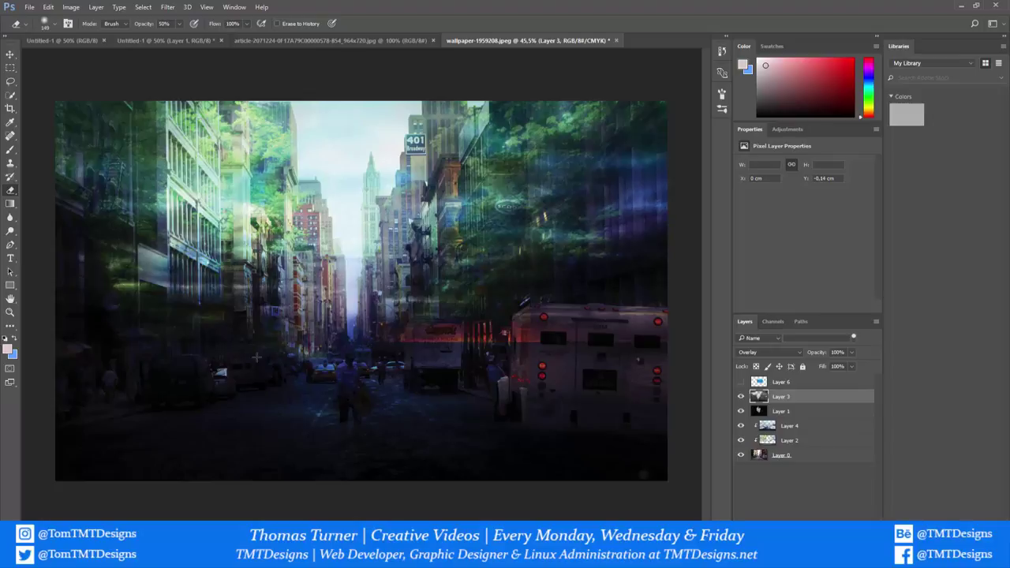
- Show the underwater image on Layer 6 and scale it up to cover the whole canvas
{"action": "left_click", "coordinate": [801, 383]}
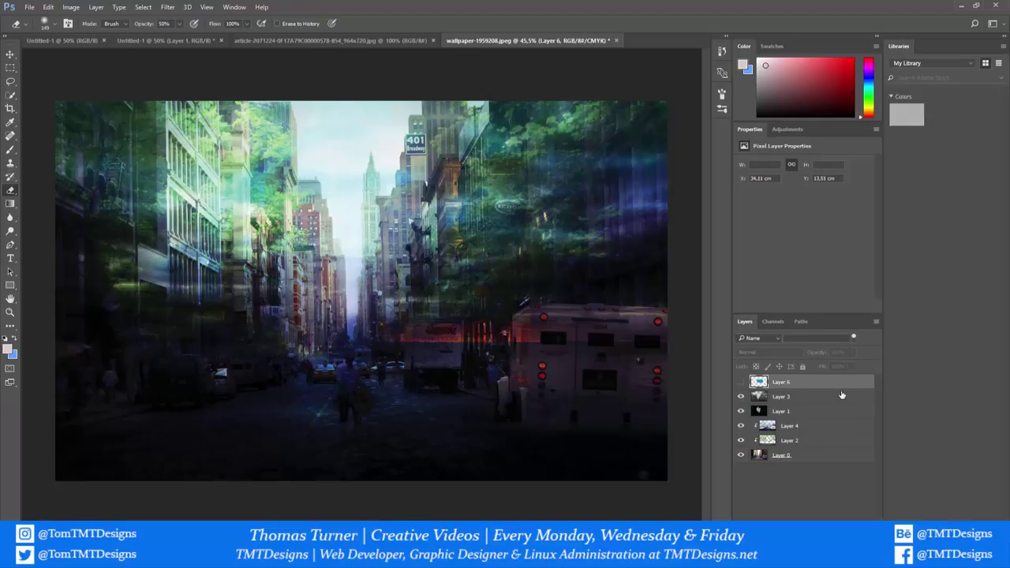
{"action": "left_click", "coordinate": [741, 382]}
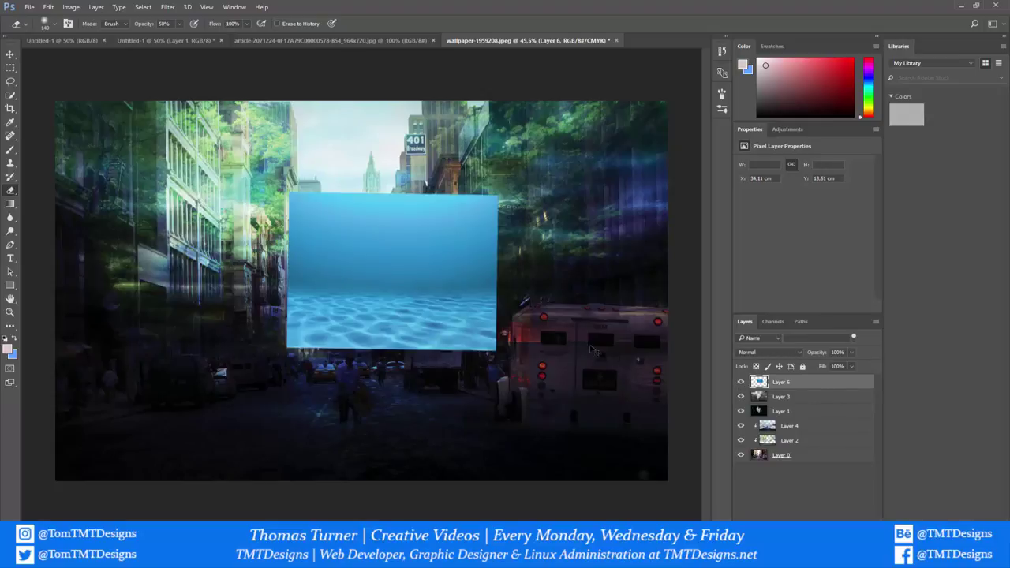
{"action": "key", "text": "ctrl+t"}
{"action": "left_click_drag", "start_coordinate": [498, 191], "coordinate": [772, 75]}
{"action": "left_click_drag", "start_coordinate": [485, 195], "coordinate": [269, 289]}
{"action": "left_click_drag", "start_coordinate": [520, 435], "coordinate": [690, 497]}
{"action": "left_click_drag", "start_coordinate": [620, 455], "coordinate": [598, 449]}
{"action": "left_click_drag", "start_coordinate": [668, 489], "coordinate": [692, 495]}
{"action": "key", "text": "Return"}
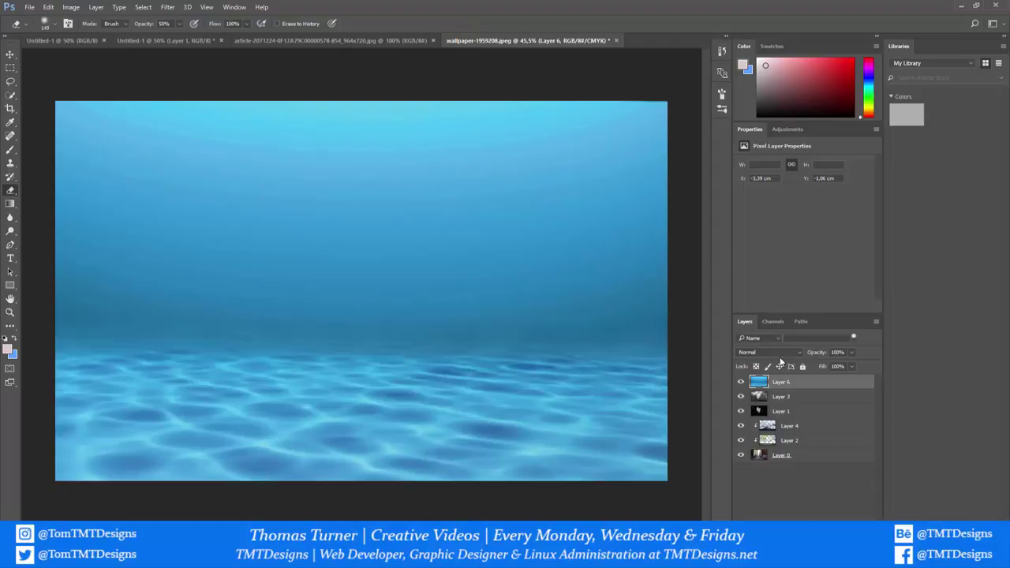
- Step Layer 6 through Color Burn, Darker Color and Screen and set its blend mode to Linear Burn
{"action": "left_click", "coordinate": [767, 353]}
{"action": "left_click", "coordinate": [768, 353]}
{"action": "key", "text": "Down"}
{"action": "key", "text": "Down"}
{"action": "key", "text": "Down"}
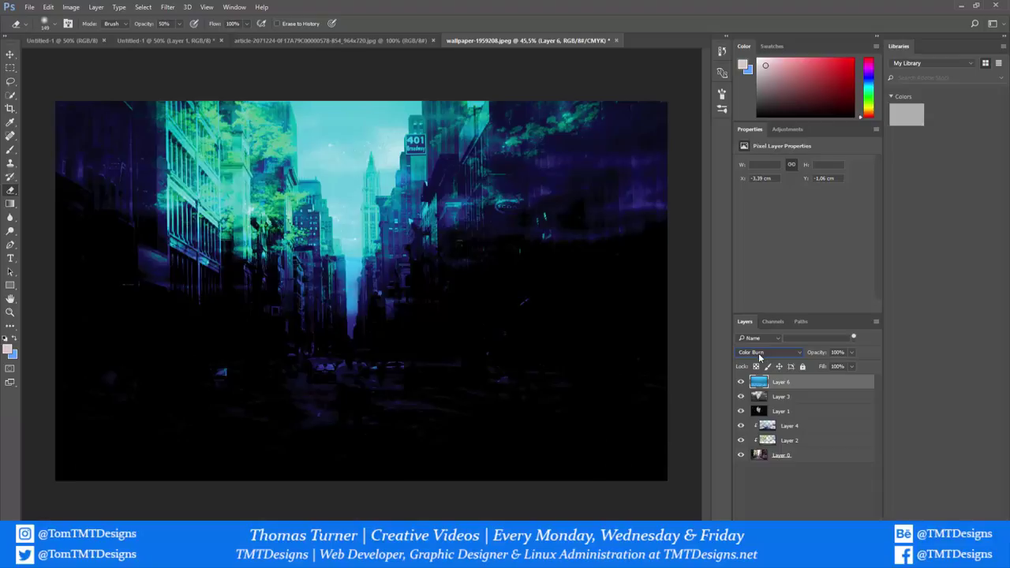
{"action": "key", "text": "Down"}
{"action": "key", "text": "Down"}
{"action": "key", "text": "Up"}
{"action": "key", "text": "Up"}
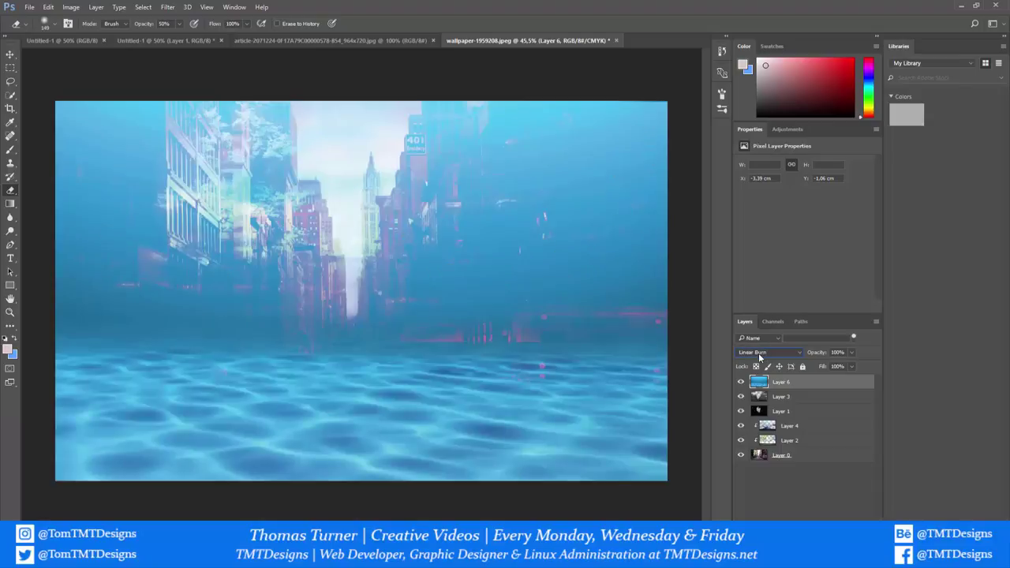
{"action": "key", "text": "Down"}
{"action": "key", "text": "Down"}
{"action": "key", "text": "Up"}
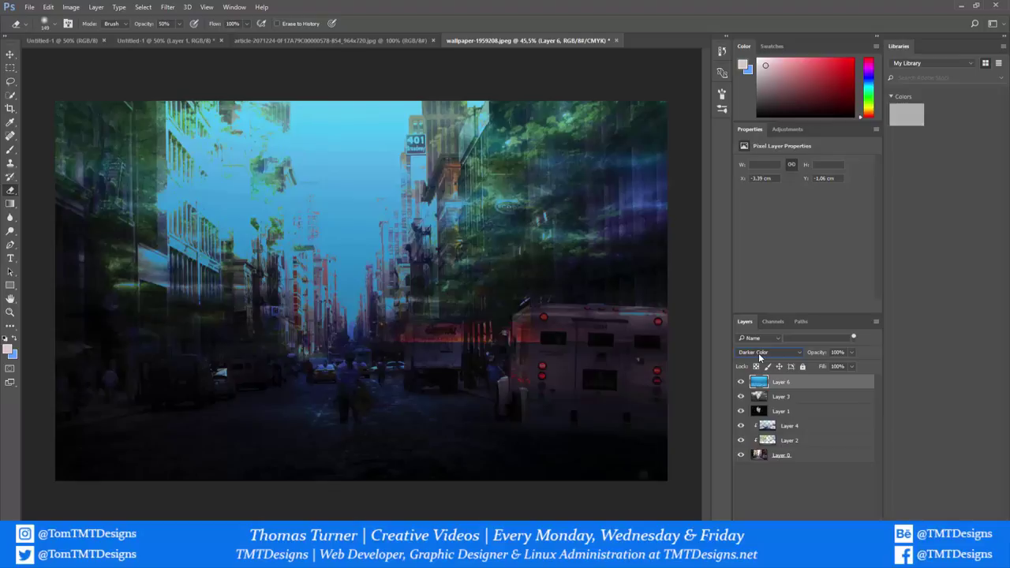
{"action": "key", "text": "Down"}
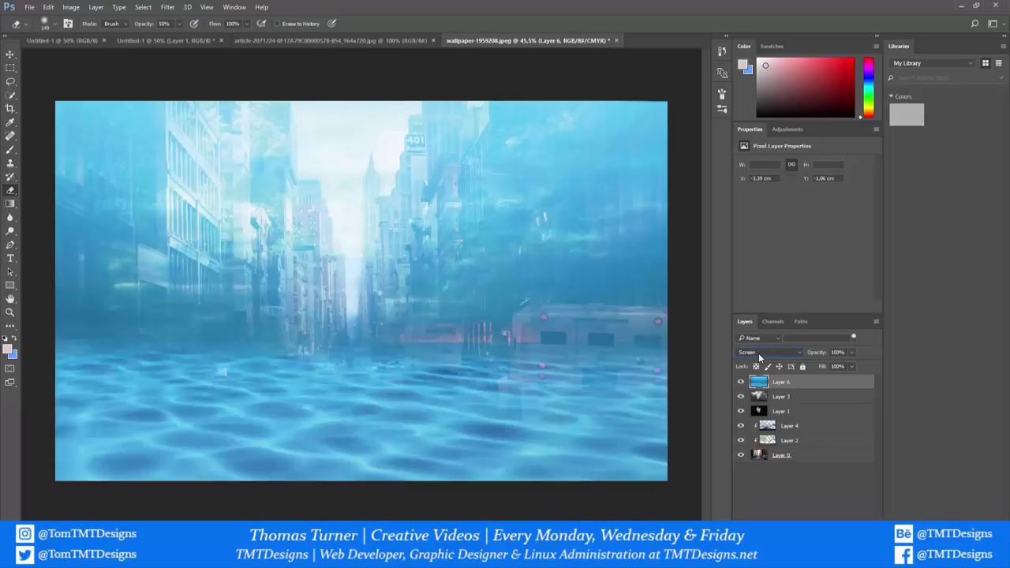
{"action": "key", "text": "Up"}
{"action": "key", "text": "Up"}
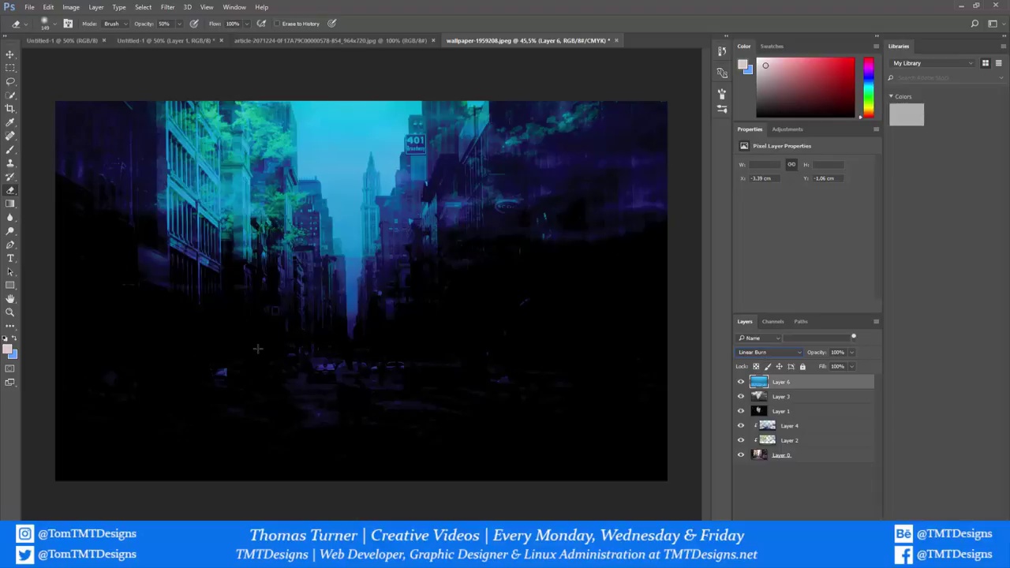
- Shift Layer 6 slightly to the right and lower its opacity to 78%
{"action": "left_click", "coordinate": [11, 54]}
{"action": "left_click_drag", "start_coordinate": [260, 228], "coordinate": [321, 247]}
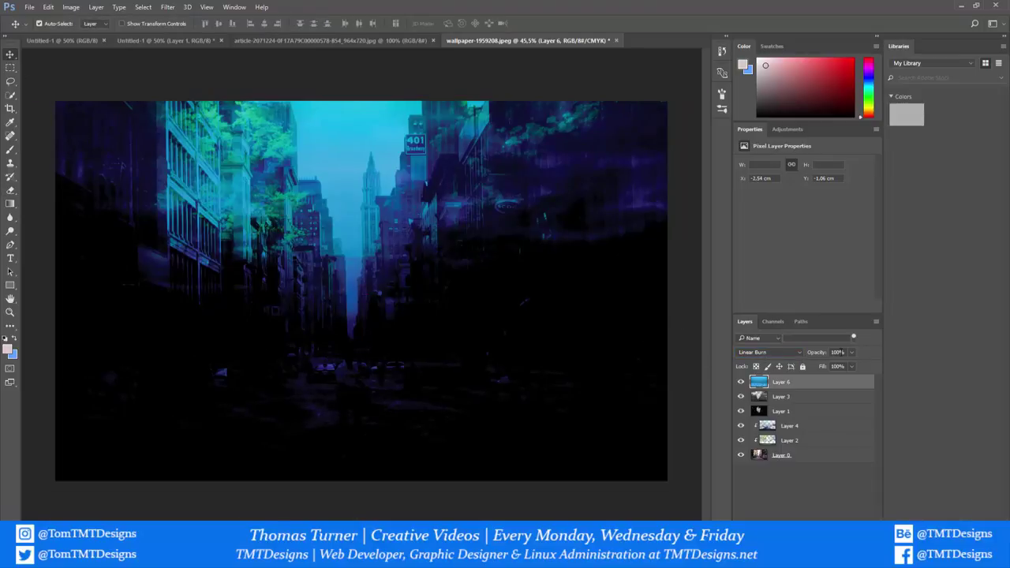
{"action": "left_click_drag", "start_coordinate": [821, 364], "coordinate": [846, 365]}
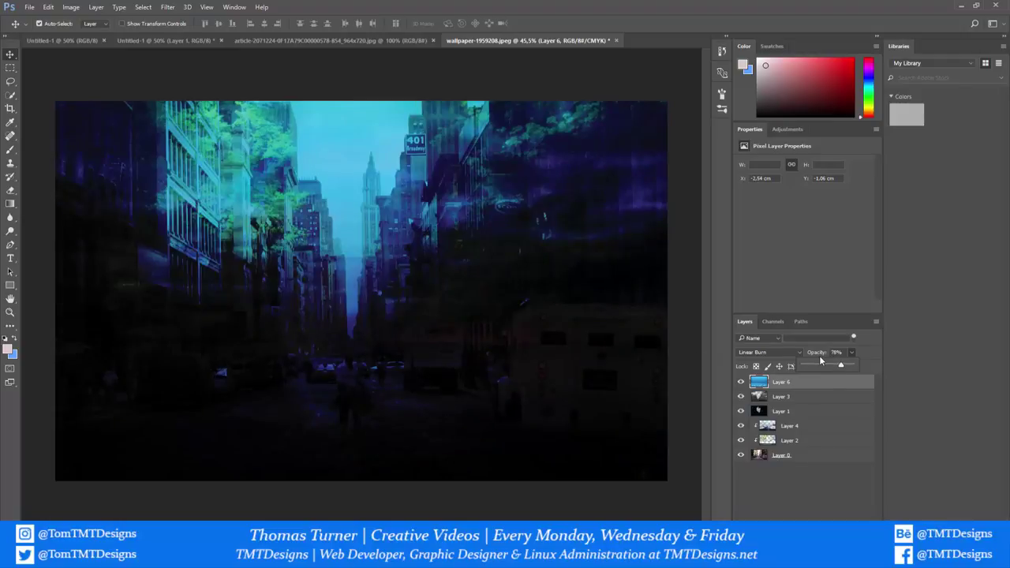
- Partly erase Layer 6 over the vehicles, street and lower facades, and Layer 3 over the trucks and mid-street
{"action": "left_click", "coordinate": [11, 190]}
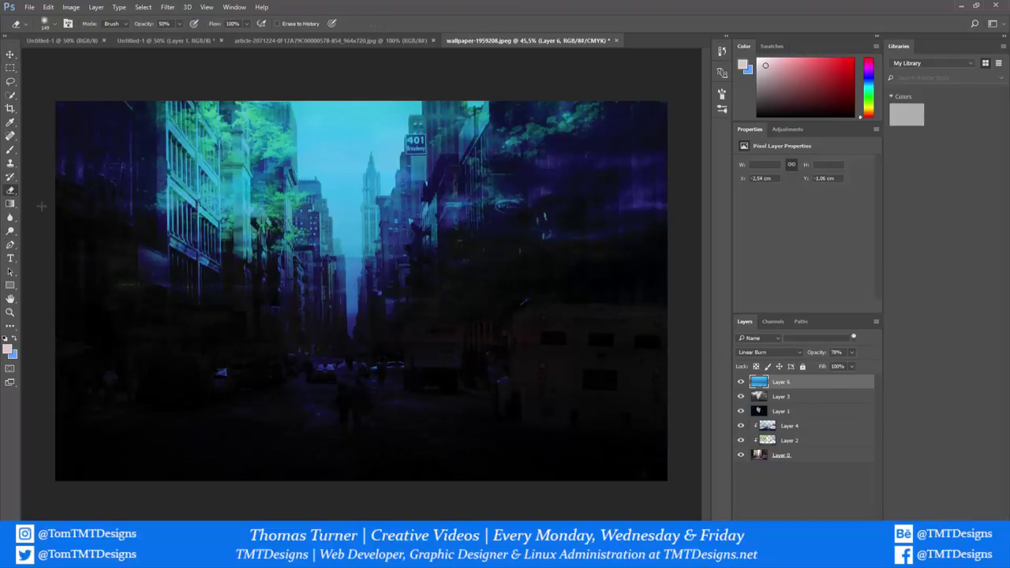
{"action": "mouse_move", "coordinate": [211, 338]}
{"action": "left_mouse_down"}
{"action": "mouse_move", "coordinate": [453, 336]}
{"action": "mouse_move", "coordinate": [655, 378]}
{"action": "left_mouse_up"}
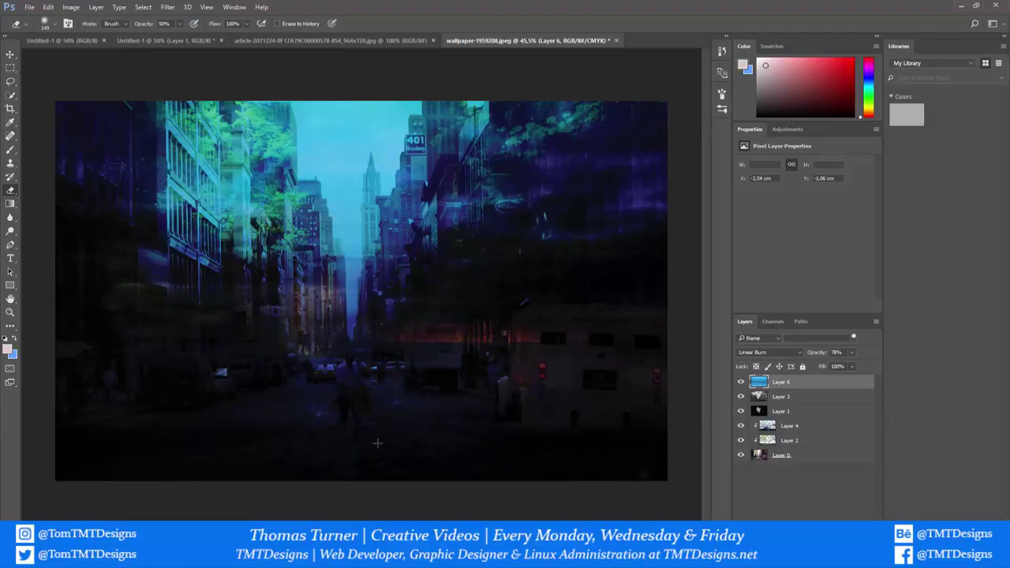
{"action": "mouse_move", "coordinate": [373, 343]}
{"action": "left_mouse_down"}
{"action": "mouse_move", "coordinate": [348, 352]}
{"action": "mouse_move", "coordinate": [366, 328]}
{"action": "mouse_move", "coordinate": [478, 309]}
{"action": "mouse_move", "coordinate": [166, 302]}
{"action": "mouse_move", "coordinate": [439, 289]}
{"action": "mouse_move", "coordinate": [424, 292]}
{"action": "mouse_move", "coordinate": [512, 262]}
{"action": "mouse_move", "coordinate": [638, 254]}
{"action": "mouse_move", "coordinate": [649, 264]}
{"action": "mouse_move", "coordinate": [444, 256]}
{"action": "left_mouse_up"}
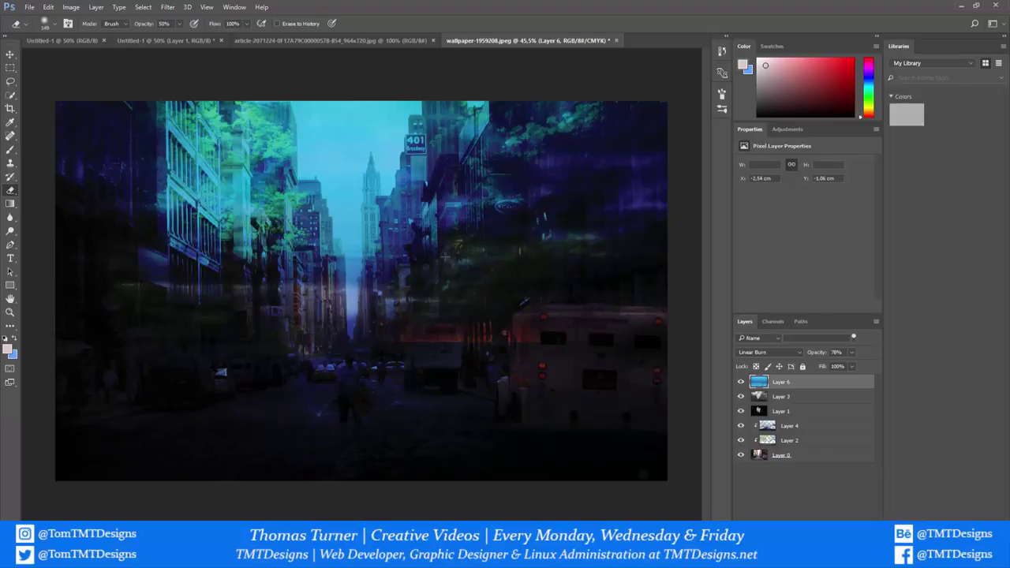
{"action": "mouse_move", "coordinate": [119, 273]}
{"action": "left_mouse_down"}
{"action": "mouse_move", "coordinate": [95, 257]}
{"action": "mouse_move", "coordinate": [226, 279]}
{"action": "mouse_move", "coordinate": [200, 299]}
{"action": "mouse_move", "coordinate": [184, 264]}
{"action": "mouse_move", "coordinate": [57, 257]}
{"action": "left_mouse_up"}
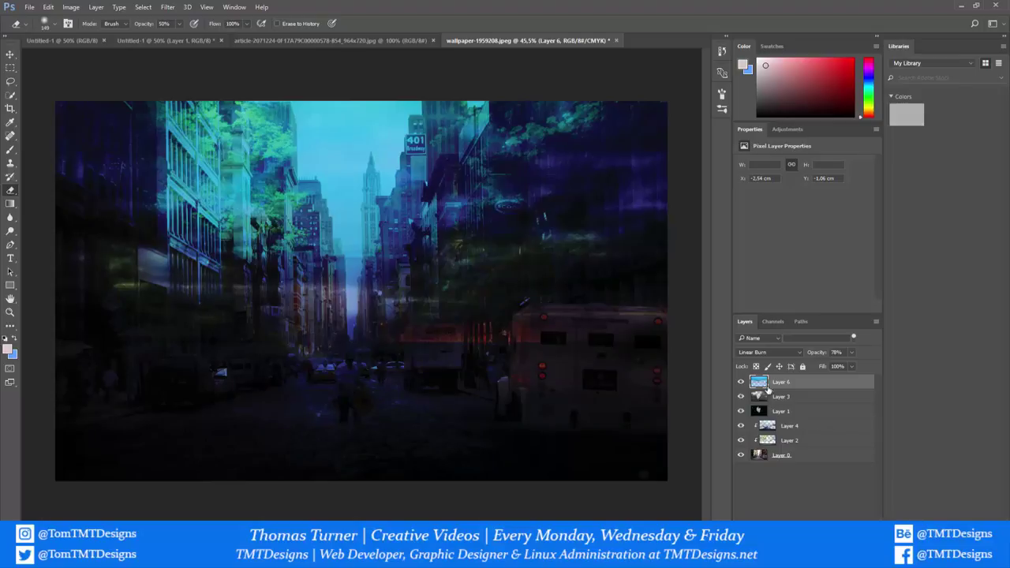
{"action": "left_click", "coordinate": [804, 398]}
{"action": "mouse_move", "coordinate": [476, 364]}
{"action": "left_mouse_down"}
{"action": "mouse_move", "coordinate": [485, 309]}
{"action": "mouse_move", "coordinate": [668, 325]}
{"action": "mouse_move", "coordinate": [359, 353]}
{"action": "mouse_move", "coordinate": [288, 328]}
{"action": "left_mouse_up"}
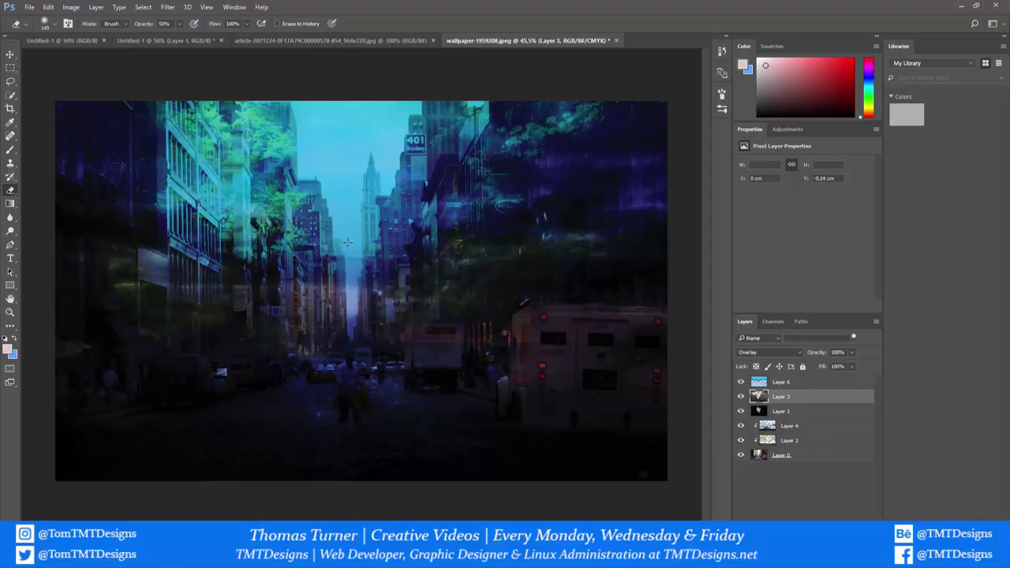
- Partly erase the blue tint of Layer 6 over the sky, central skyline and middle of the street
{"action": "left_click", "coordinate": [789, 381]}
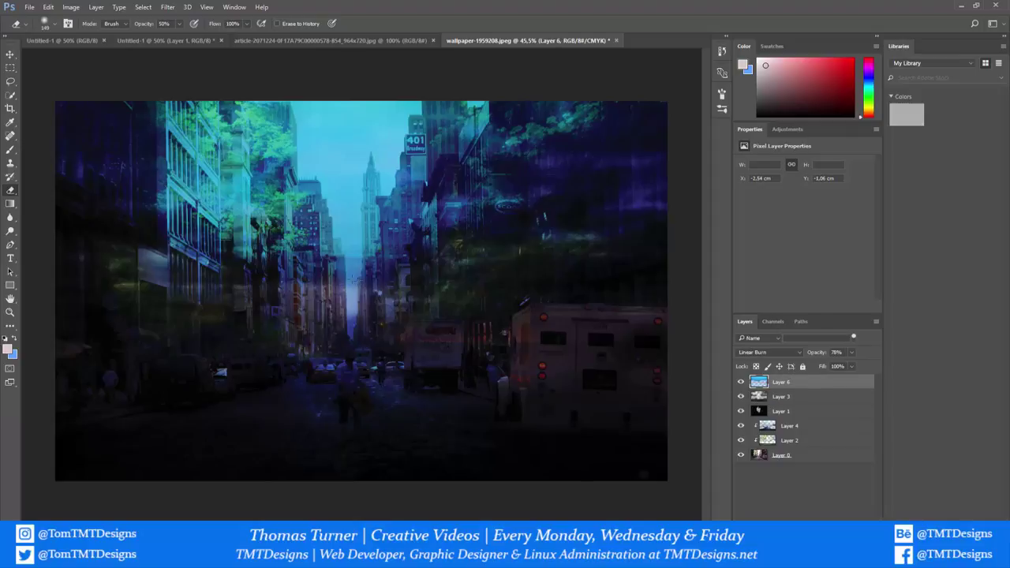
{"action": "mouse_move", "coordinate": [369, 268]}
{"action": "left_mouse_down"}
{"action": "mouse_move", "coordinate": [351, 217]}
{"action": "mouse_move", "coordinate": [322, 200]}
{"action": "mouse_move", "coordinate": [296, 110]}
{"action": "mouse_move", "coordinate": [414, 118]}
{"action": "mouse_move", "coordinate": [377, 142]}
{"action": "mouse_move", "coordinate": [332, 199]}
{"action": "mouse_move", "coordinate": [393, 167]}
{"action": "mouse_move", "coordinate": [450, 112]}
{"action": "mouse_move", "coordinate": [395, 126]}
{"action": "left_mouse_up"}
{"action": "mouse_move", "coordinate": [266, 91]}
{"action": "left_mouse_down"}
{"action": "mouse_move", "coordinate": [308, 176]}
{"action": "mouse_move", "coordinate": [398, 234]}
{"action": "mouse_move", "coordinate": [348, 338]}
{"action": "mouse_move", "coordinate": [353, 198]}
{"action": "mouse_move", "coordinate": [294, 133]}
{"action": "mouse_move", "coordinate": [280, 82]}
{"action": "mouse_move", "coordinate": [374, 113]}
{"action": "mouse_move", "coordinate": [391, 170]}
{"action": "mouse_move", "coordinate": [355, 229]}
{"action": "mouse_move", "coordinate": [385, 192]}
{"action": "mouse_move", "coordinate": [333, 163]}
{"action": "mouse_move", "coordinate": [303, 190]}
{"action": "mouse_move", "coordinate": [291, 133]}
{"action": "left_mouse_up"}
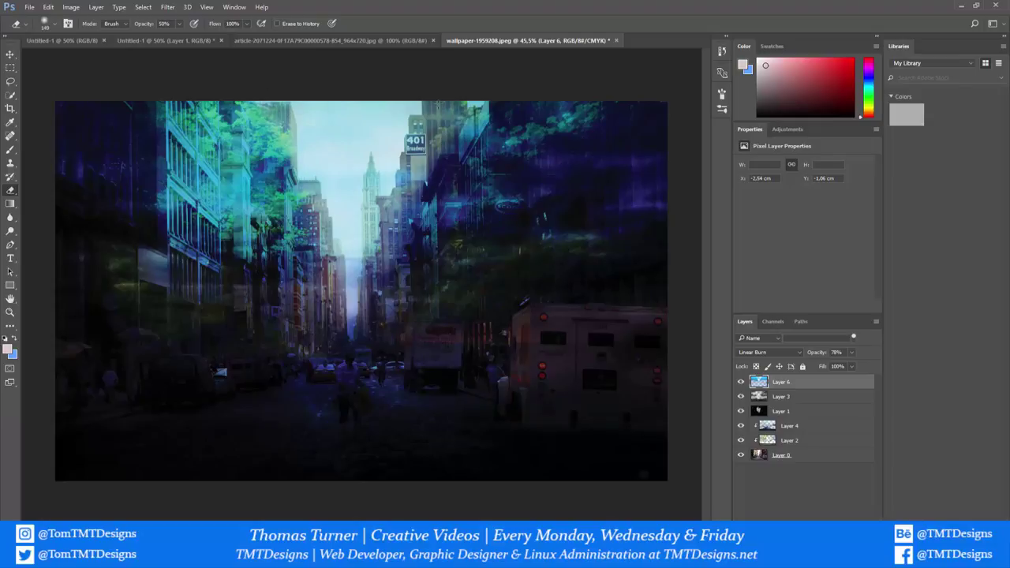
{"action": "mouse_move", "coordinate": [400, 152]}
{"action": "left_mouse_down"}
{"action": "mouse_move", "coordinate": [354, 204]}
{"action": "mouse_move", "coordinate": [362, 399]}
{"action": "left_mouse_up"}
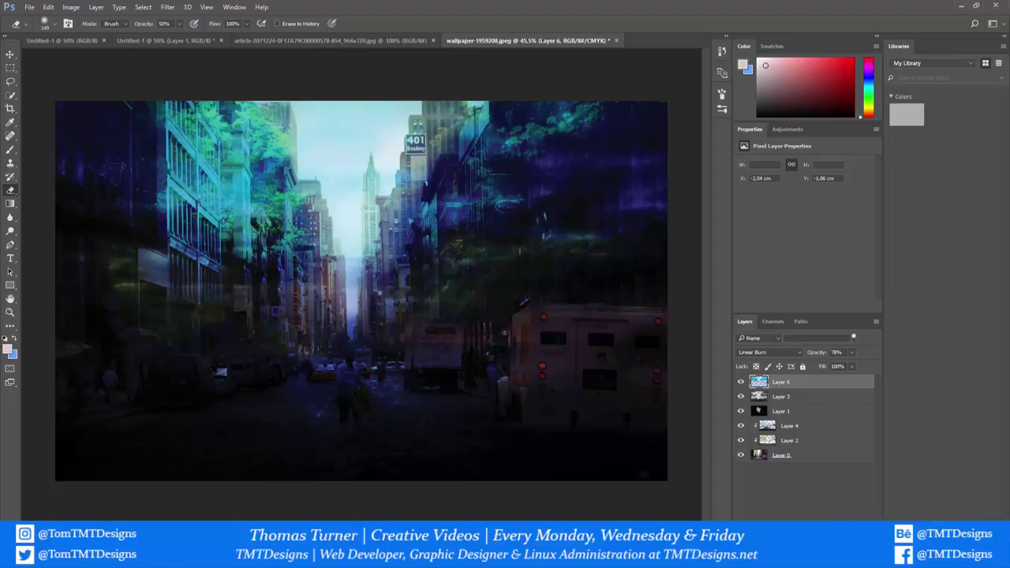
- Create a new blank layer above Layer 6 and start a gradient fill on it
{"action": "left_click", "coordinate": [811, 540]}
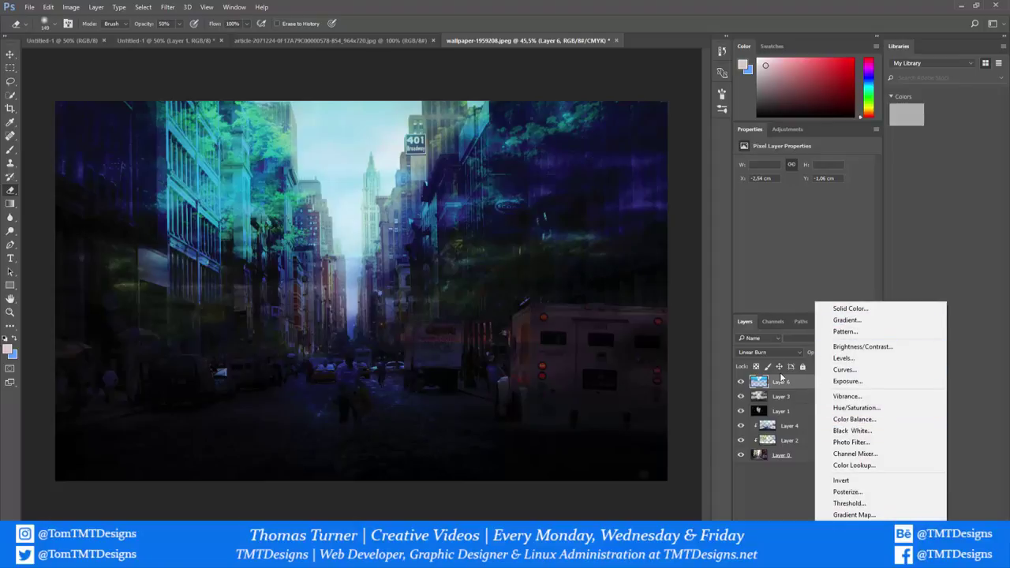
{"action": "left_click", "coordinate": [771, 479]}
{"action": "left_click", "coordinate": [813, 537]}
{"action": "left_click", "coordinate": [814, 537]}
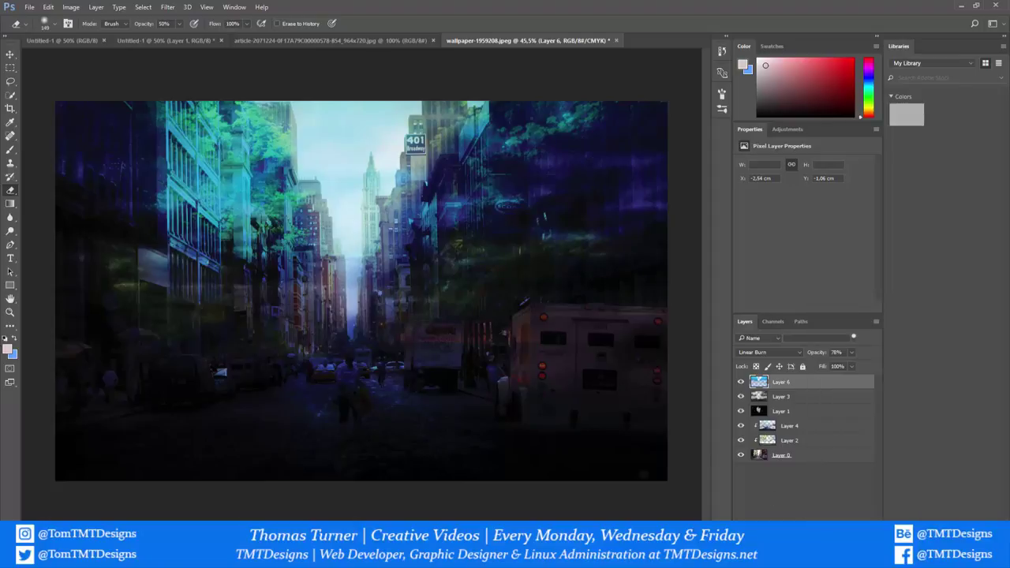
{"action": "left_click", "coordinate": [837, 539]}
{"action": "left_click", "coordinate": [820, 538]}
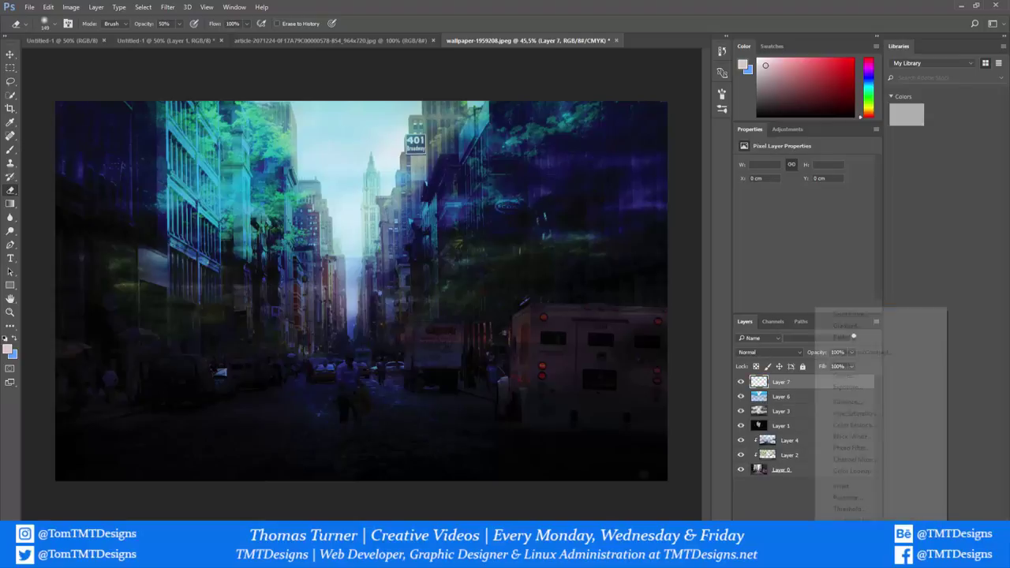
{"action": "left_click", "coordinate": [866, 326]}
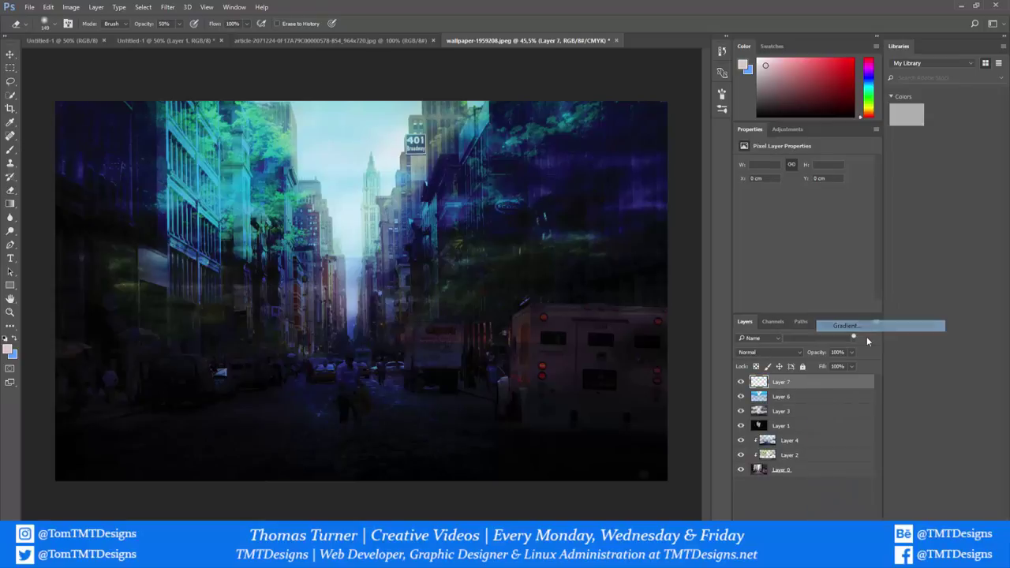
- Try the Black, White and Violet, Orange presets and set the gradient fill to the Red, Green preset
{"action": "left_click", "coordinate": [496, 162]}
{"action": "left_click", "coordinate": [442, 137]}
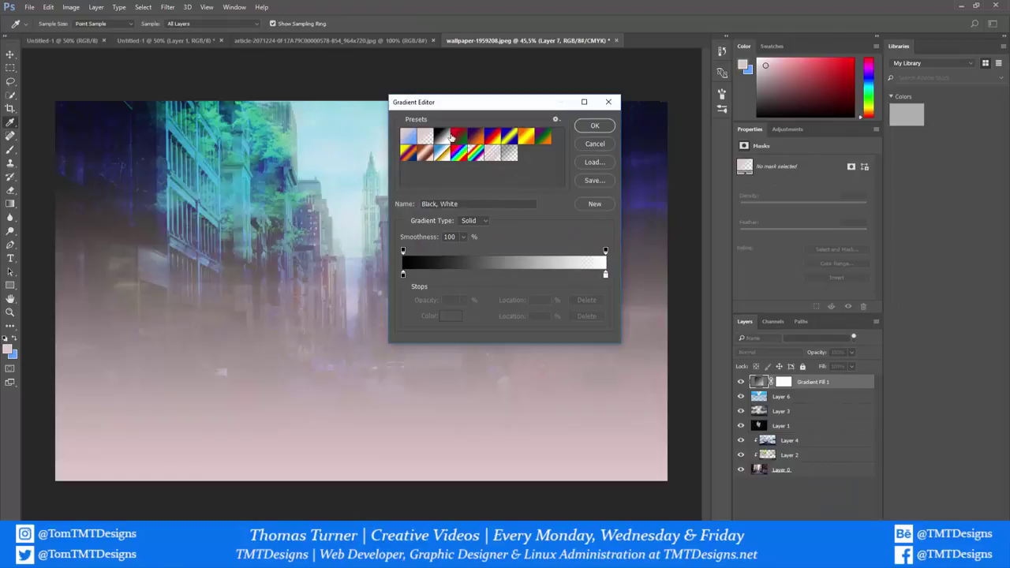
{"action": "left_click", "coordinate": [458, 138]}
{"action": "left_click", "coordinate": [484, 140]}
{"action": "left_click", "coordinate": [475, 138]}
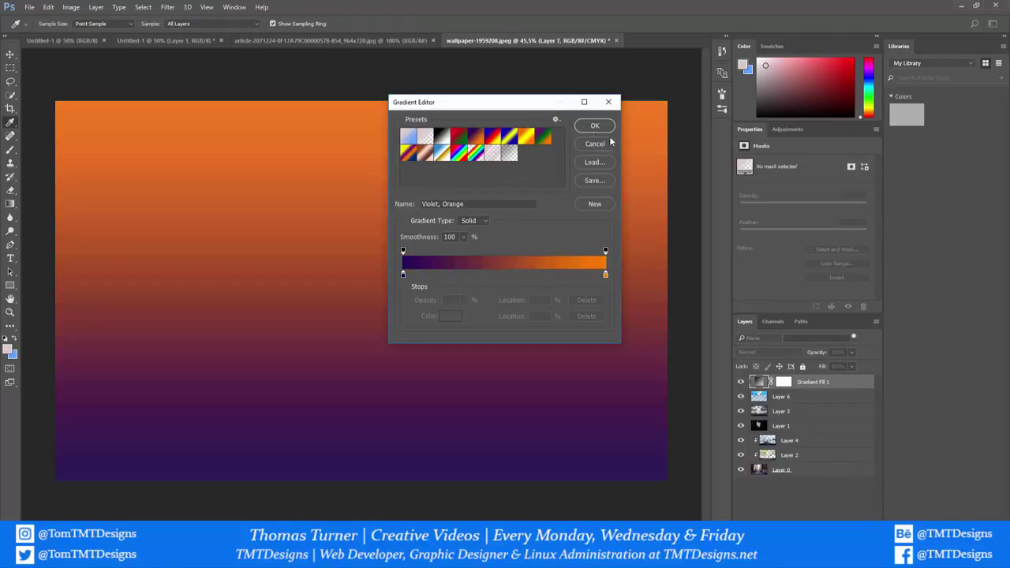
{"action": "left_click", "coordinate": [459, 139]}
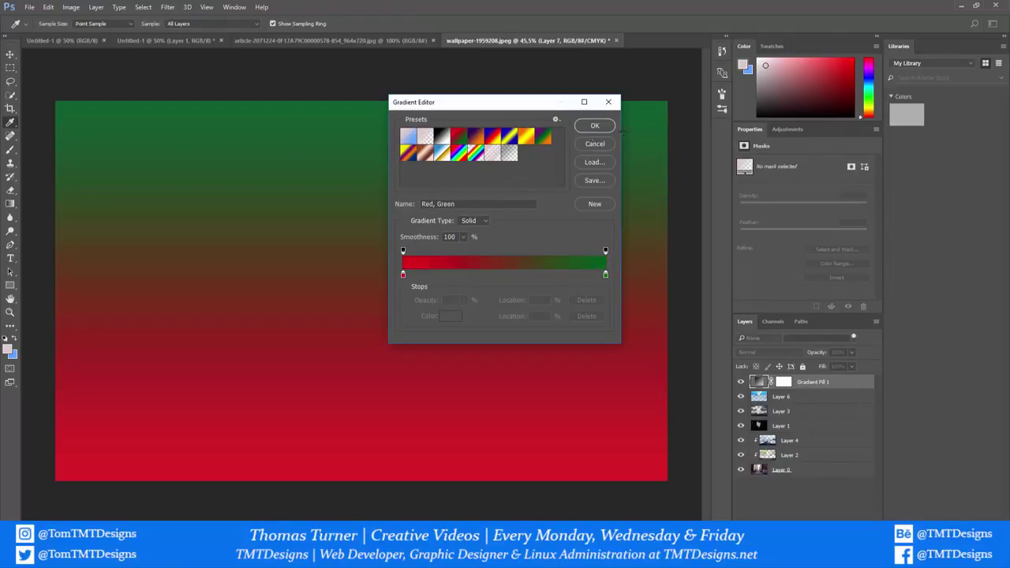
{"action": "left_click", "coordinate": [587, 128]}
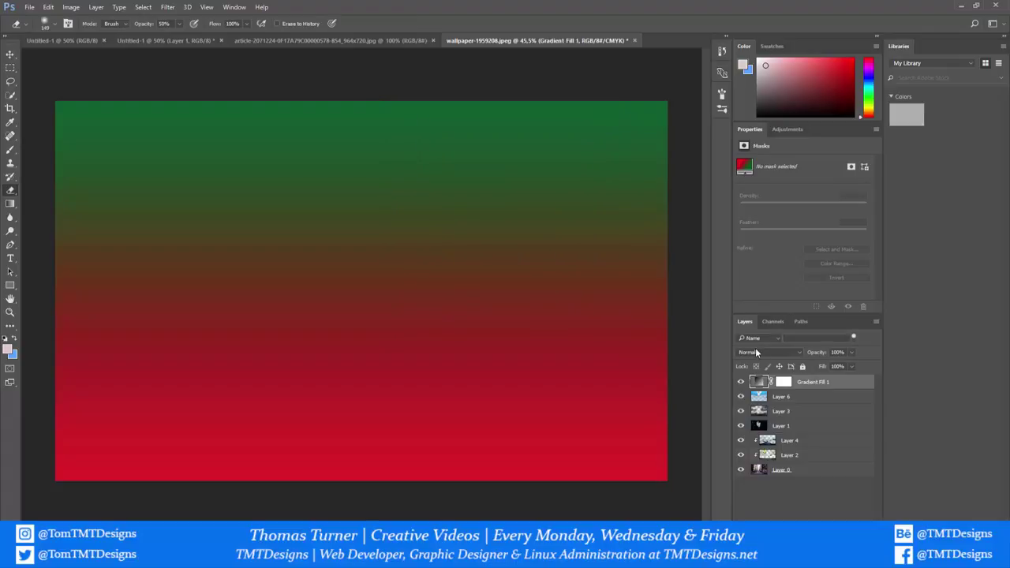
- Set the gradient fill layer to Overlay blending at 27% opacity and compare the image with and without it
{"action": "left_click", "coordinate": [758, 352]}
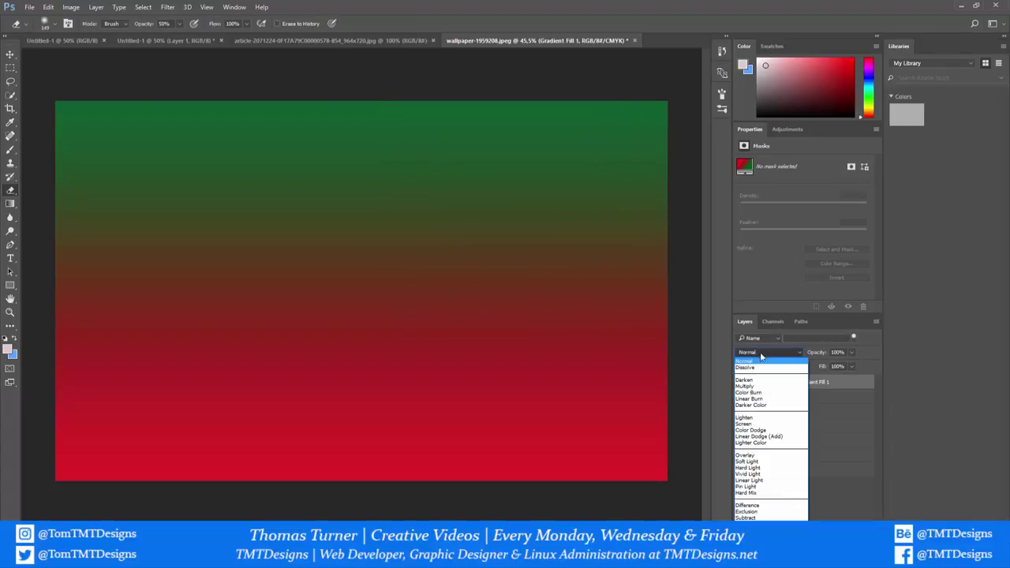
{"action": "left_click", "coordinate": [770, 457]}
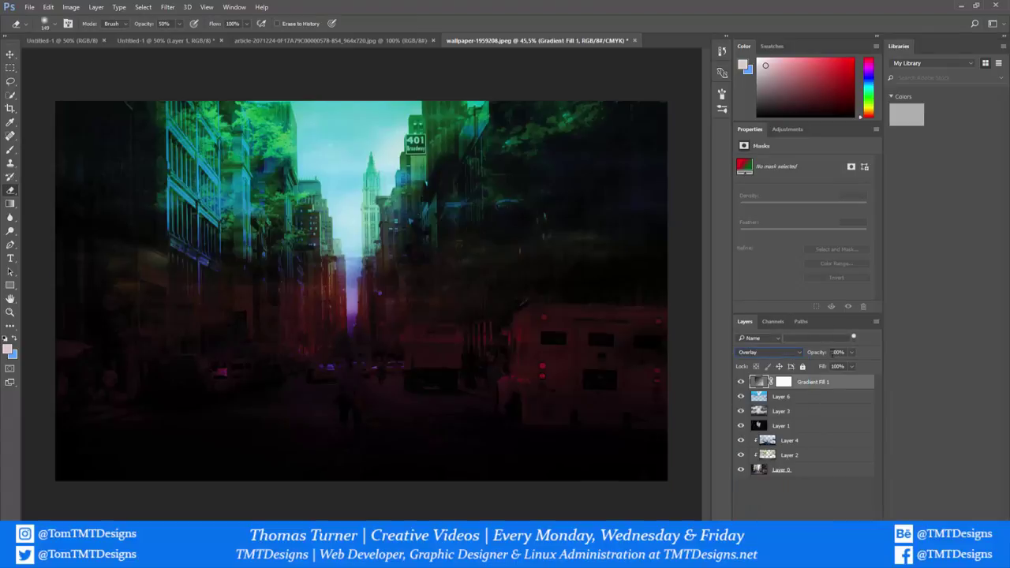
{"action": "left_click", "coordinate": [852, 353]}
{"action": "left_click_drag", "start_coordinate": [828, 365], "coordinate": [817, 368]}
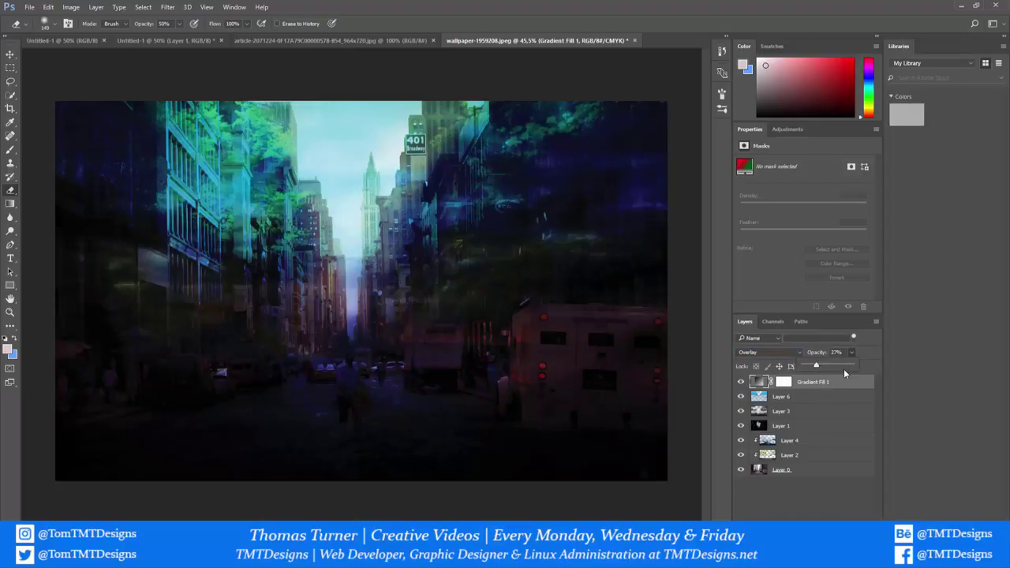
{"action": "left_click", "coordinate": [740, 382]}
{"action": "left_click", "coordinate": [740, 382]}
{"action": "left_click", "coordinate": [740, 382]}
{"action": "left_click", "coordinate": [740, 382]}
- Rasterize the gradient fill and partly erase it over the street and vehicles with a soft 401 px eraser
{"action": "left_click", "coordinate": [179, 311]}
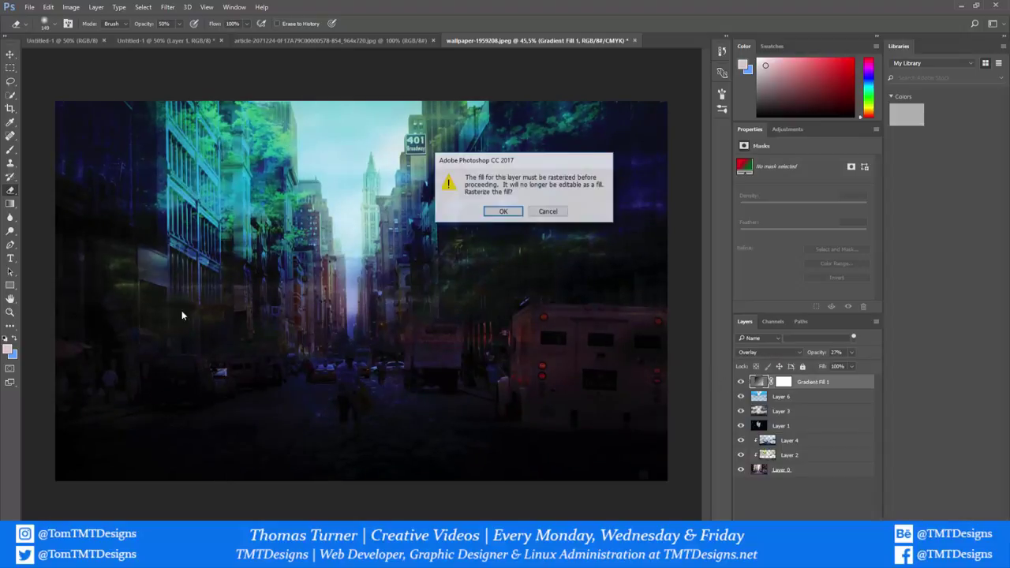
{"action": "left_click", "coordinate": [486, 217]}
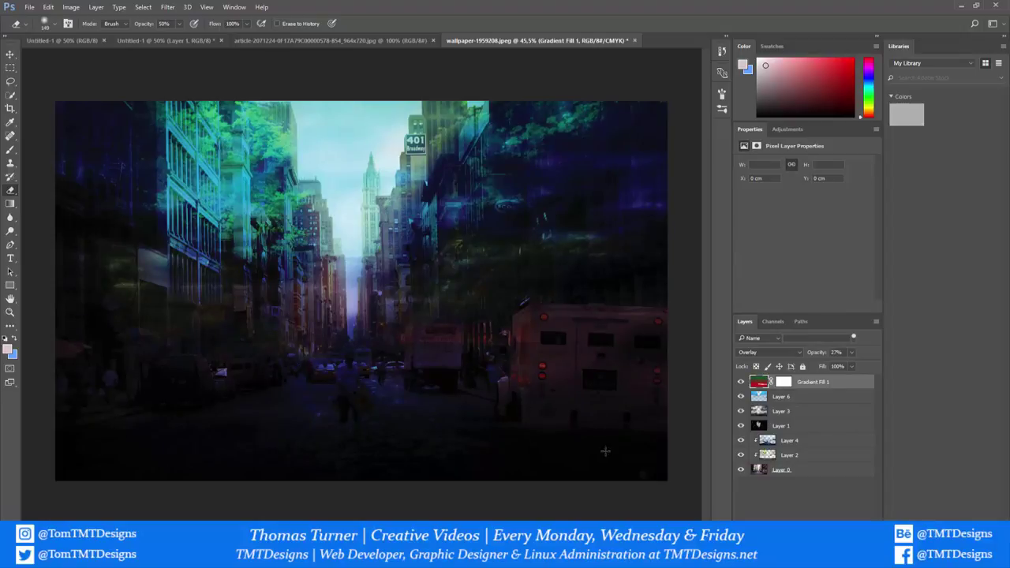
{"action": "mouse_move", "coordinate": [605, 451]}
{"action": "left_mouse_down"}
{"action": "mouse_move", "coordinate": [525, 456]}
{"action": "mouse_move", "coordinate": [126, 418]}
{"action": "left_mouse_up"}
{"action": "left_click", "coordinate": [55, 26]}
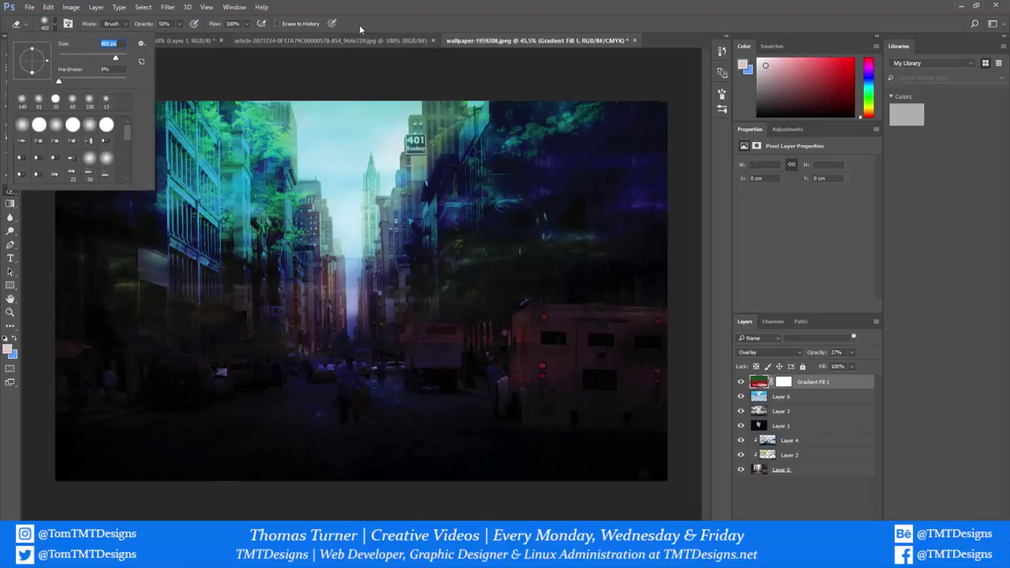
{"action": "key", "text": "Return"}
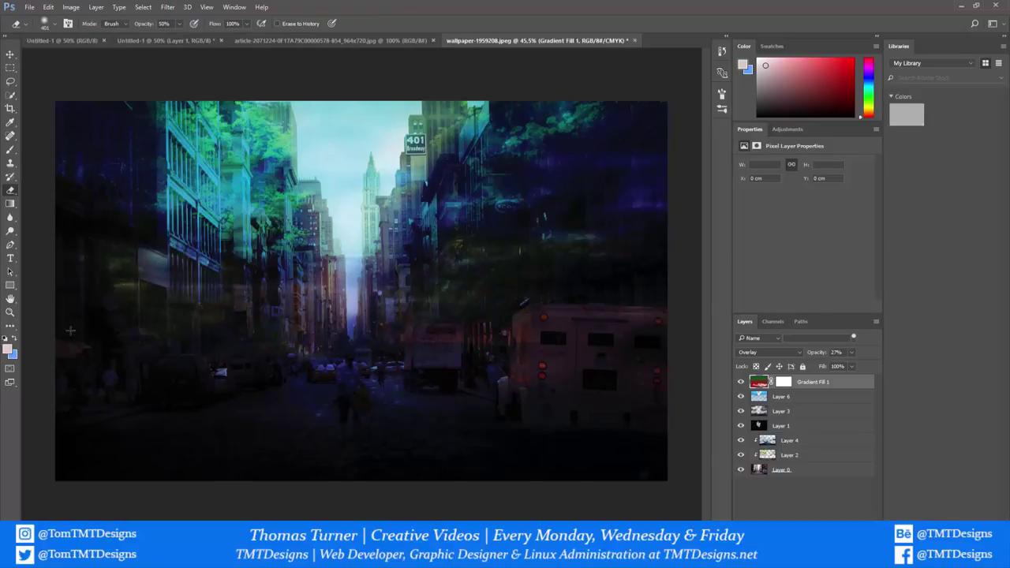
{"action": "left_click_drag", "start_coordinate": [133, 250], "coordinate": [530, 400]}
- Add a Curves adjustment layer above the gradient fill and bend its RGB curve into an S shape
{"action": "left_click", "coordinate": [821, 515]}
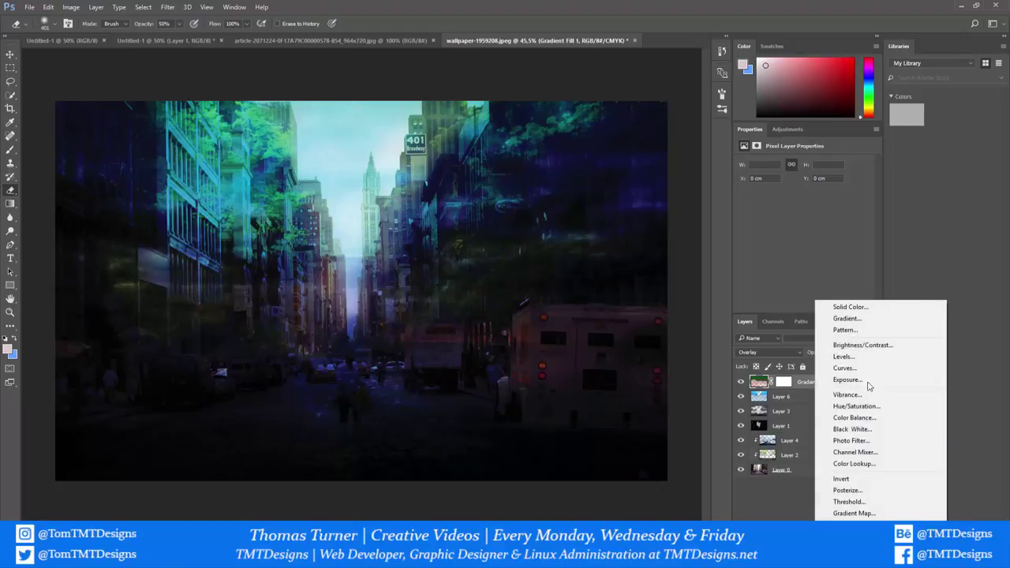
{"action": "left_click", "coordinate": [844, 368]}
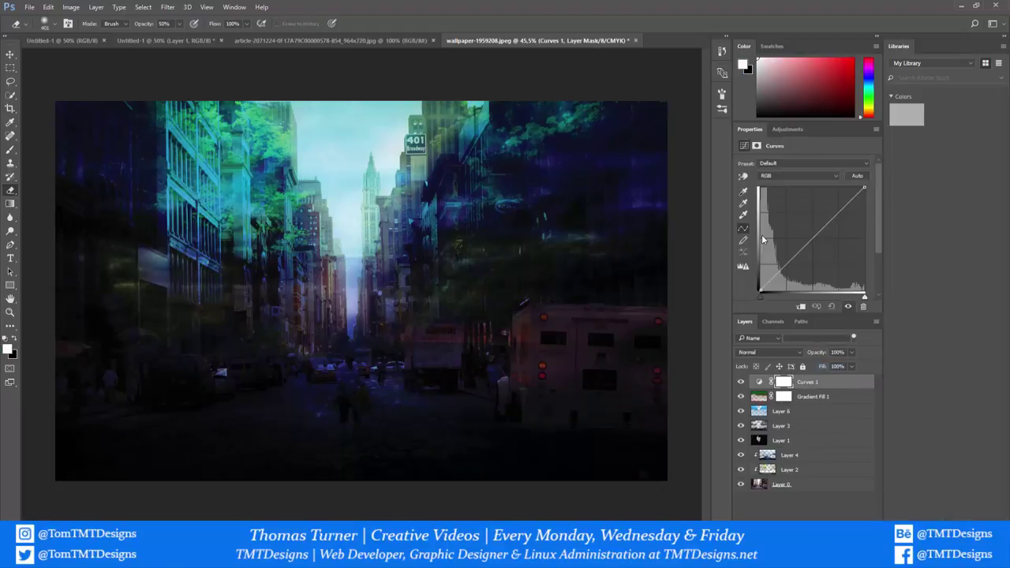
{"action": "left_click_drag", "start_coordinate": [814, 246], "coordinate": [826, 226]}
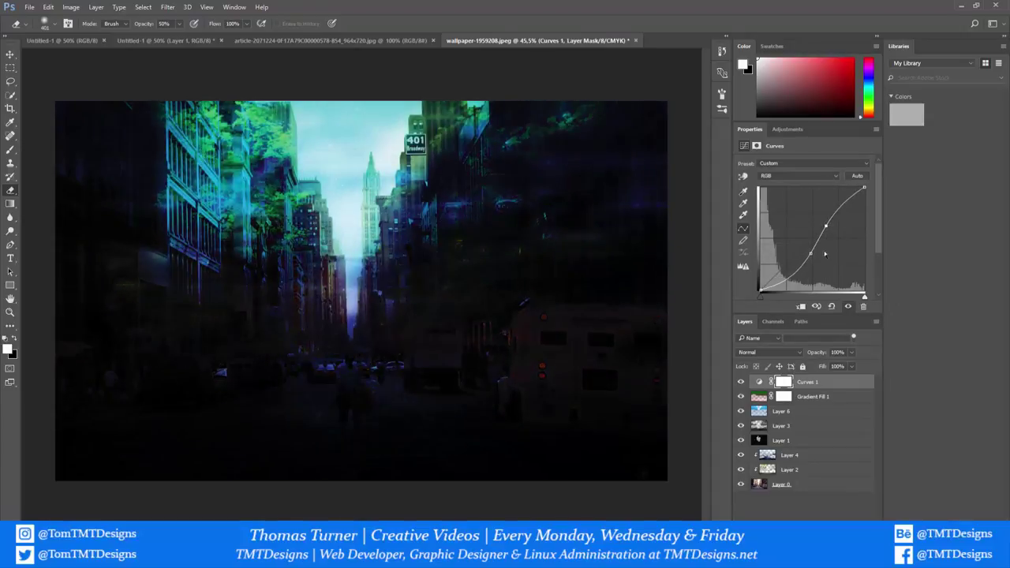
- Try the Curves presets, including Color Negative, Darker, Lighter and Strong Contrast, and set the curve to Medium Contrast (RGB)
{"action": "left_click", "coordinate": [800, 164]}
{"action": "left_click", "coordinate": [800, 164]}
{"action": "left_click", "coordinate": [789, 163]}
{"action": "left_click", "coordinate": [789, 198]}
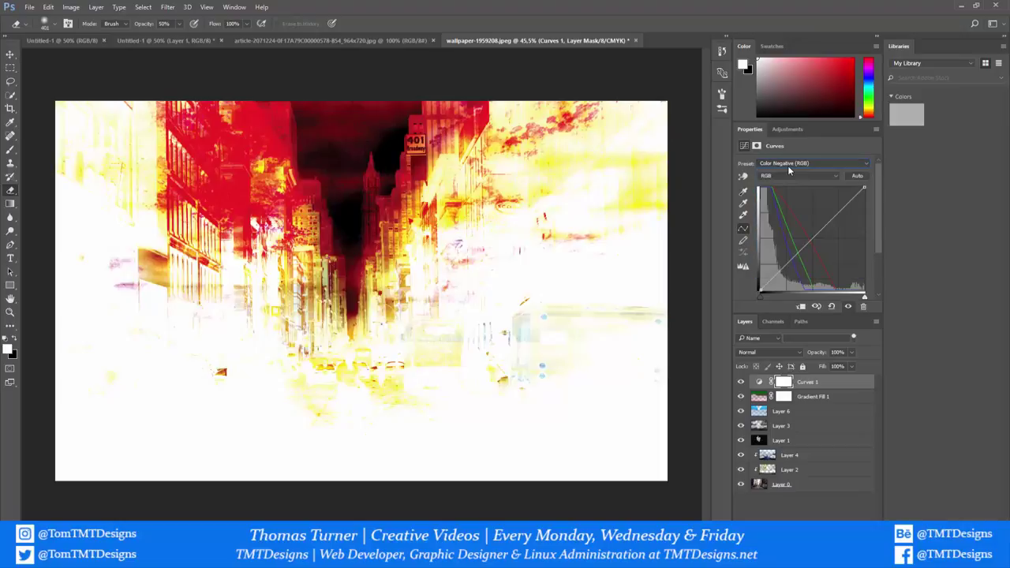
{"action": "scroll", "coordinate": [789, 163], "scroll_direction": "down", "scroll_amount": 1}
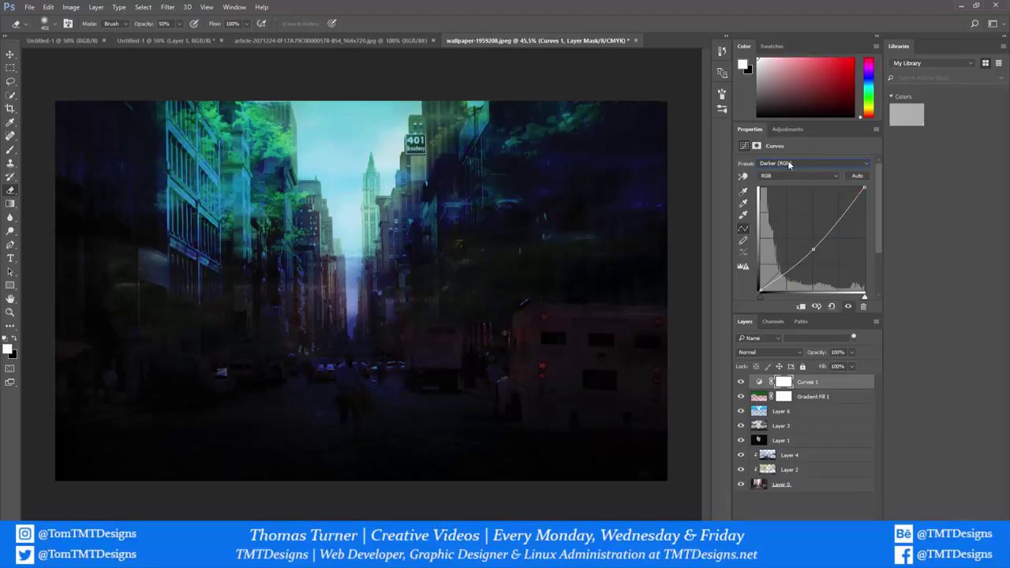
{"action": "scroll", "coordinate": [788, 164], "scroll_direction": "up", "scroll_amount": 1}
{"action": "scroll", "coordinate": [789, 163], "scroll_direction": "down", "scroll_amount": 5}
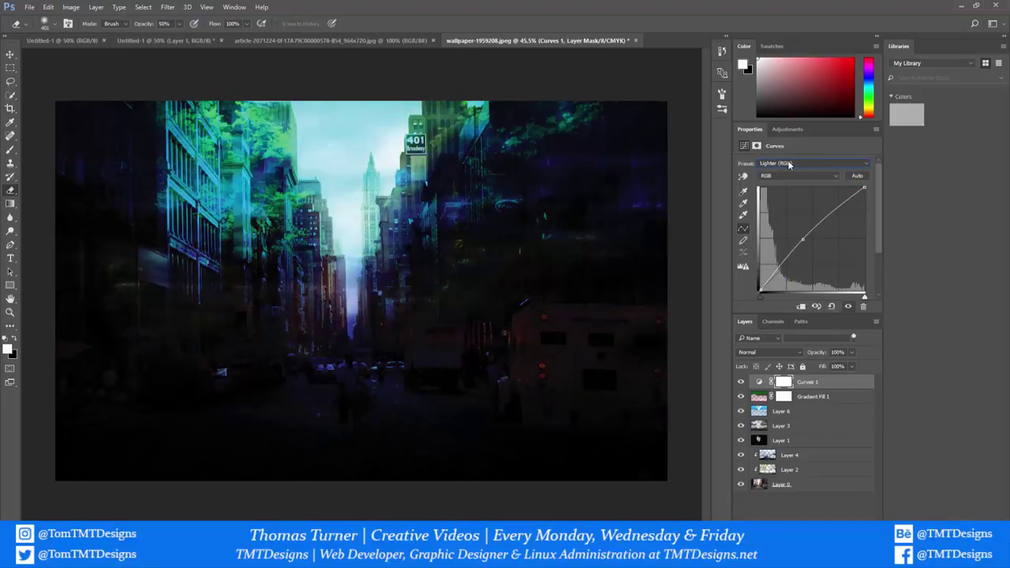
{"action": "scroll", "coordinate": [789, 164], "scroll_direction": "down", "scroll_amount": 1}
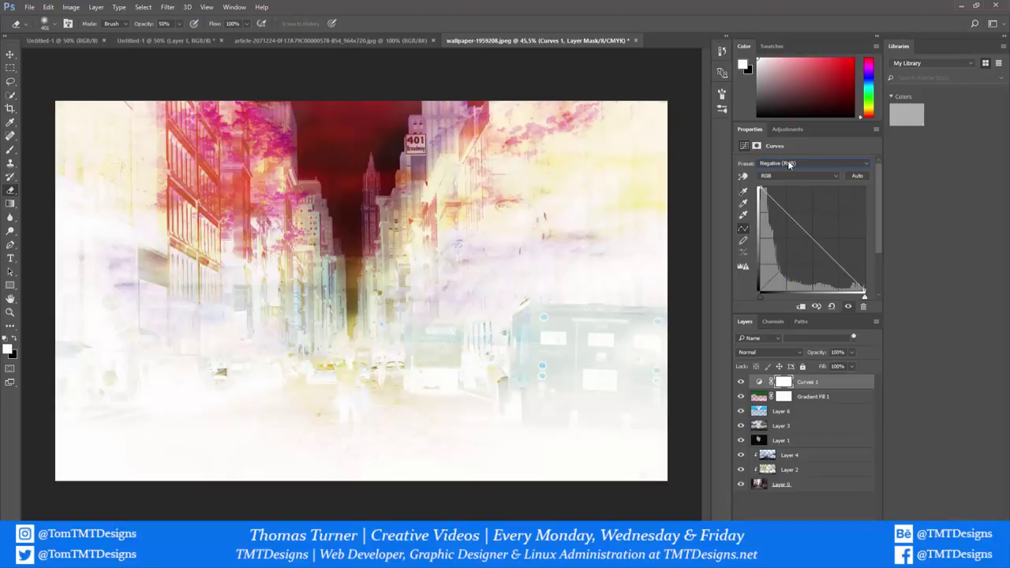
{"action": "scroll", "coordinate": [789, 164], "scroll_direction": "up", "scroll_amount": 1}
{"action": "scroll", "coordinate": [789, 165], "scroll_direction": "down", "scroll_amount": 1}
{"action": "scroll", "coordinate": [789, 165], "scroll_direction": "down", "scroll_amount": 1}
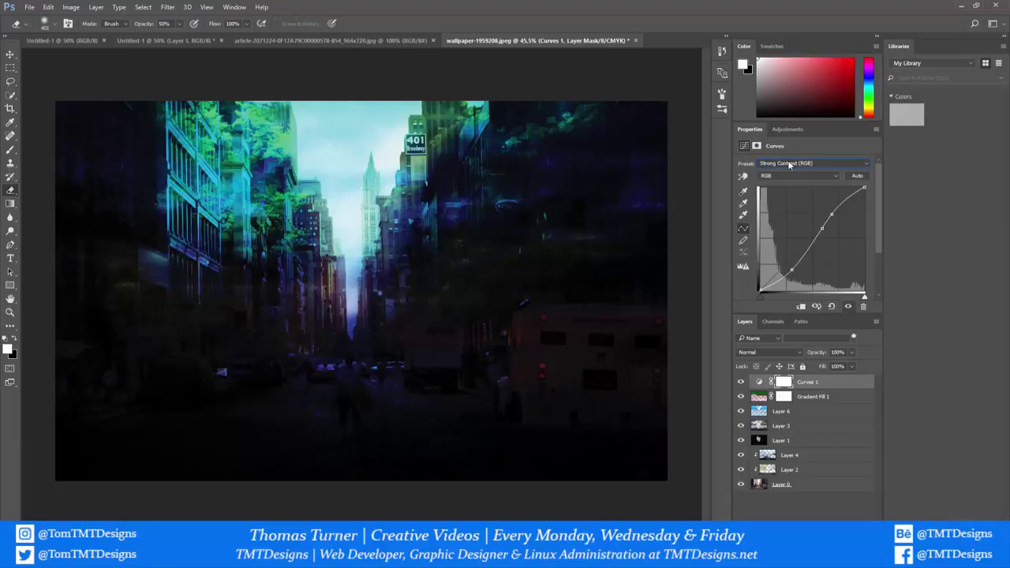
{"action": "scroll", "coordinate": [789, 163], "scroll_direction": "up", "scroll_amount": 6}
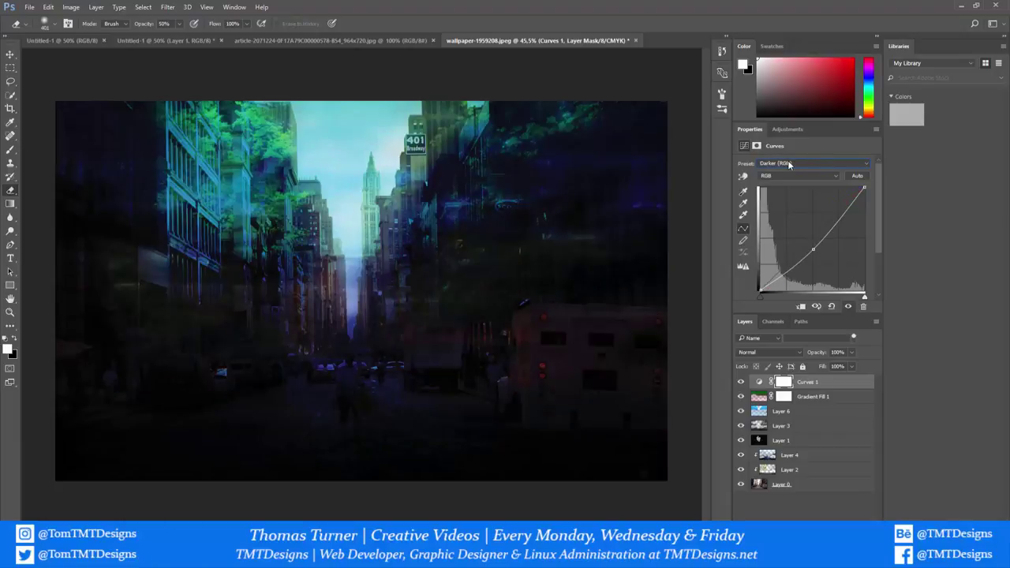
{"action": "scroll", "coordinate": [789, 164], "scroll_direction": "down", "scroll_amount": 3}
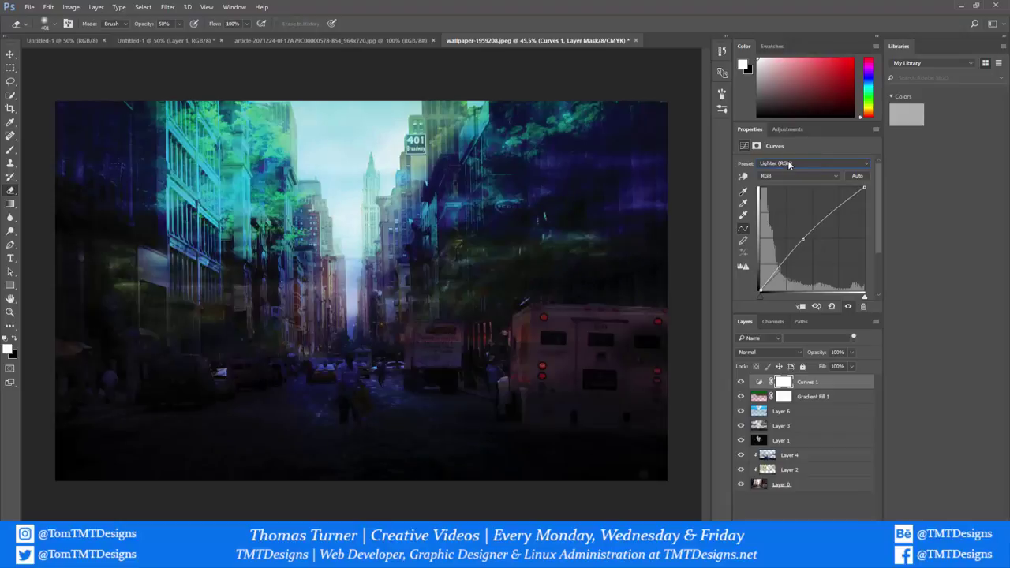
{"action": "scroll", "coordinate": [789, 164], "scroll_direction": "down", "scroll_amount": 2}
{"action": "scroll", "coordinate": [789, 164], "scroll_direction": "up", "scroll_amount": 1}
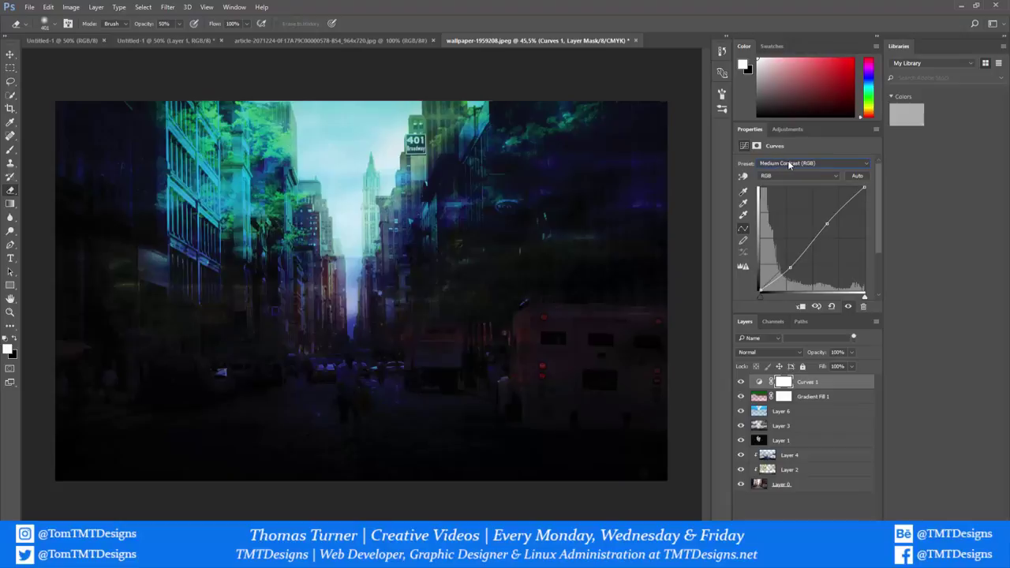
{"action": "scroll", "coordinate": [789, 164], "scroll_direction": "up", "scroll_amount": 1}
{"action": "scroll", "coordinate": [789, 164], "scroll_direction": "up", "scroll_amount": 2}
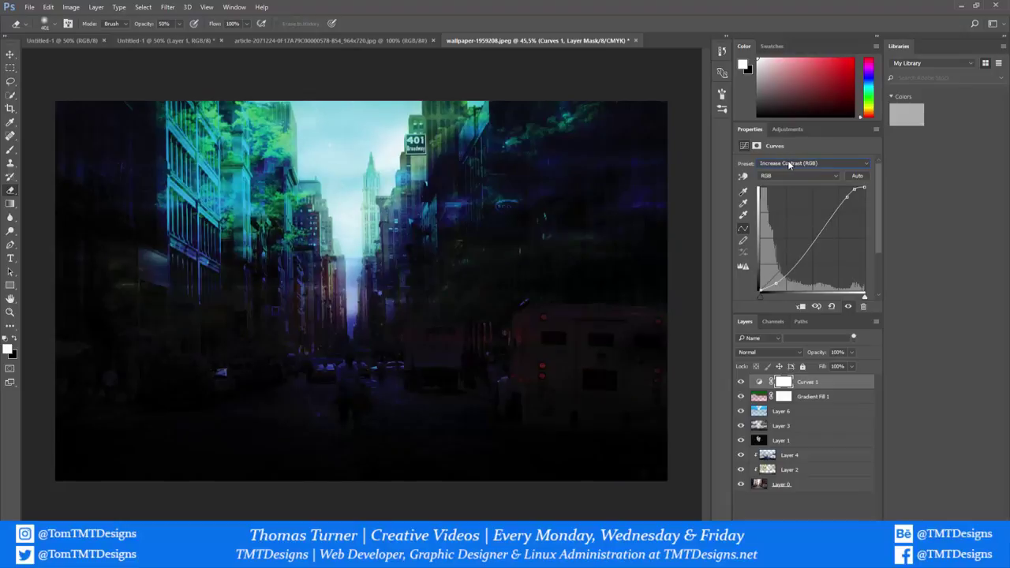
{"action": "scroll", "coordinate": [789, 164], "scroll_direction": "up", "scroll_amount": 2}
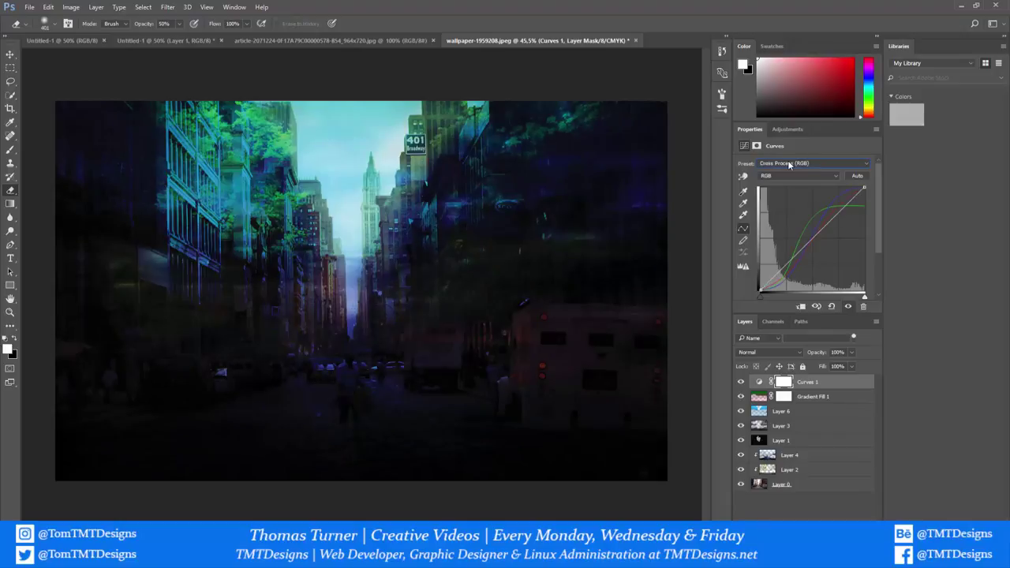
{"action": "scroll", "coordinate": [789, 164], "scroll_direction": "down", "scroll_amount": 1}
{"action": "scroll", "coordinate": [788, 163], "scroll_direction": "down", "scroll_amount": 2}
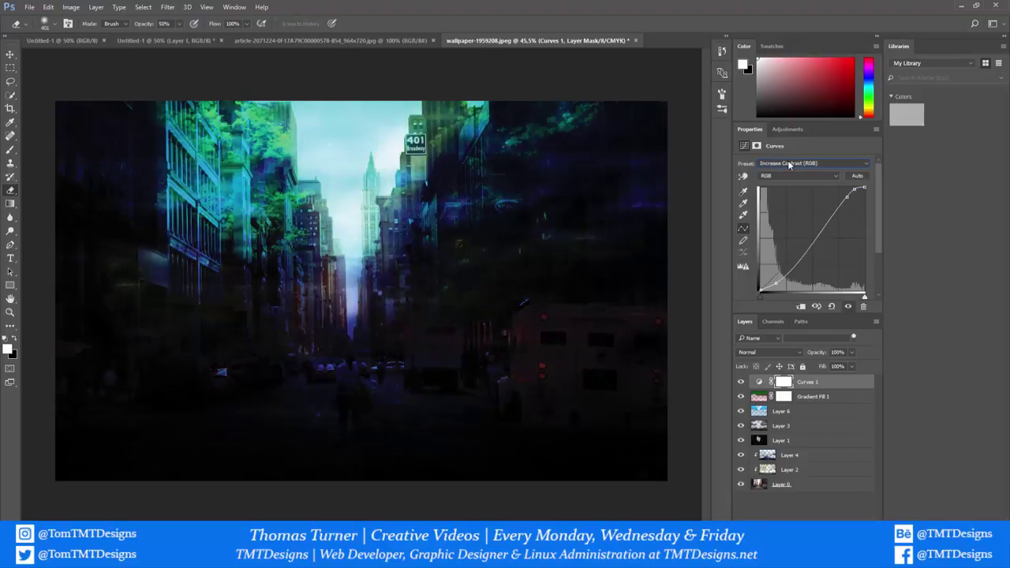
{"action": "scroll", "coordinate": [788, 163], "scroll_direction": "down", "scroll_amount": 3}
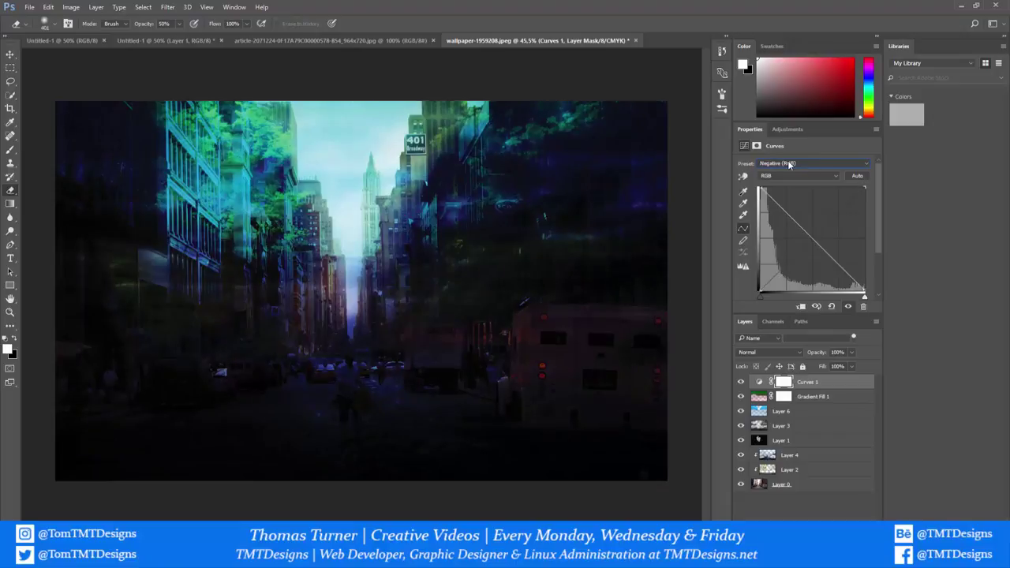
{"action": "scroll", "coordinate": [789, 164], "scroll_direction": "up", "scroll_amount": 1}
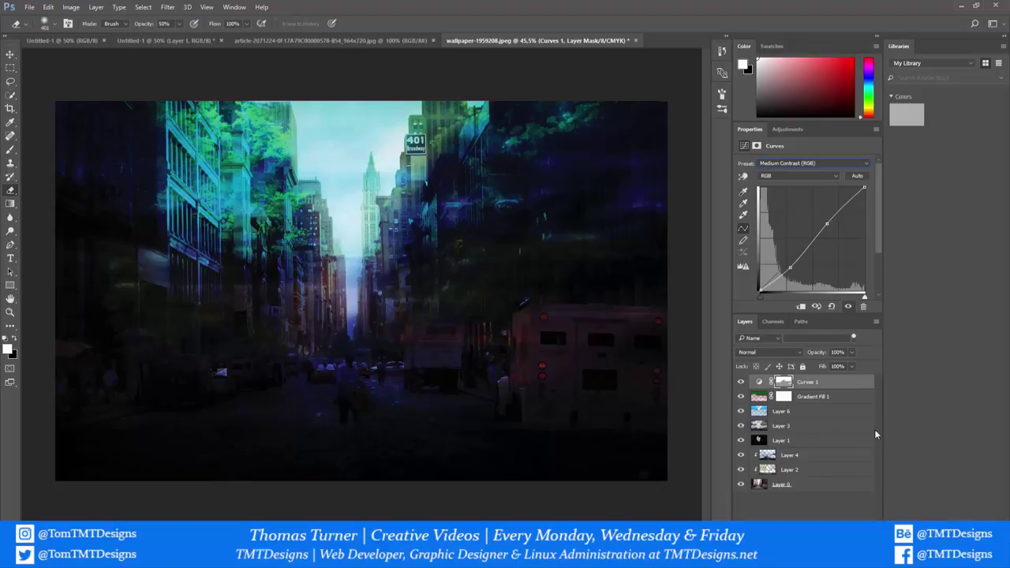
- Partly erase Layer 1 and Layer 4 over the middle of the street and the pedestrian
{"action": "left_click", "coordinate": [806, 442]}
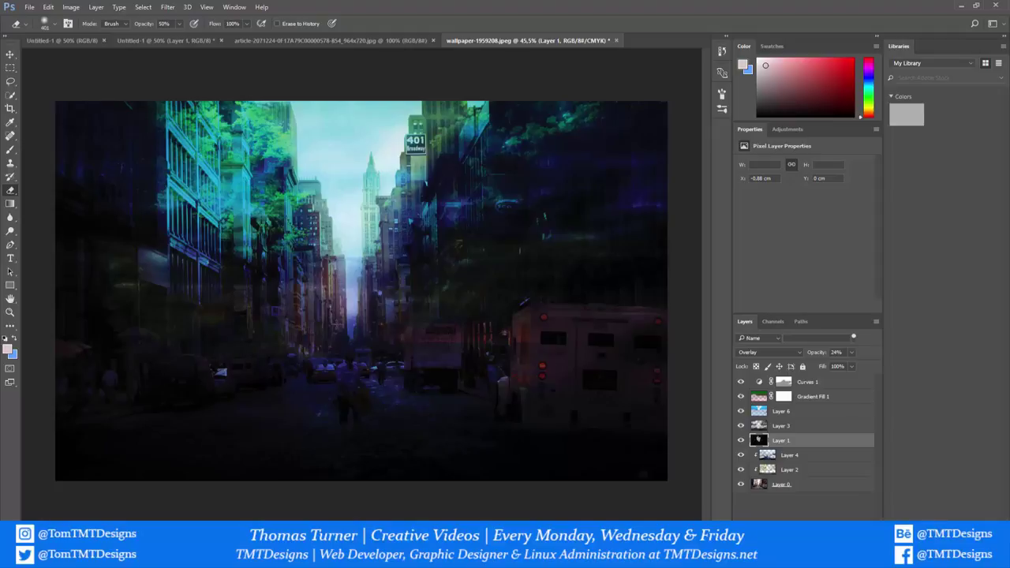
{"action": "left_click", "coordinate": [821, 455]}
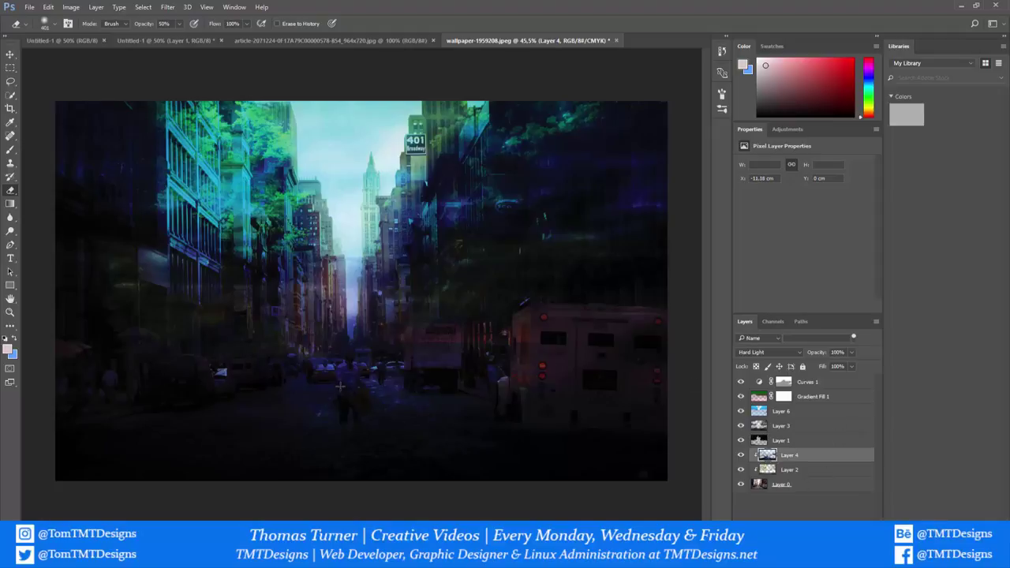
{"action": "mouse_move", "coordinate": [359, 377]}
{"action": "left_mouse_down"}
{"action": "mouse_move", "coordinate": [340, 387]}
{"action": "mouse_move", "coordinate": [354, 382]}
{"action": "left_mouse_up"}
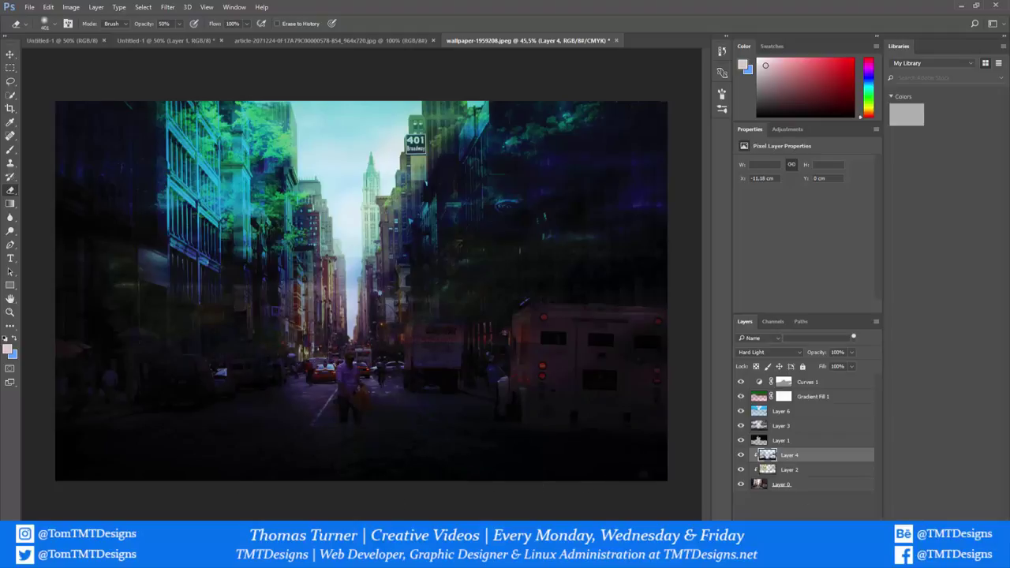
- Add a Levels adjustment above Layer 4 with midtones at 2.64 and erase its mask over the sky and buildings
{"action": "left_click", "coordinate": [814, 537]}
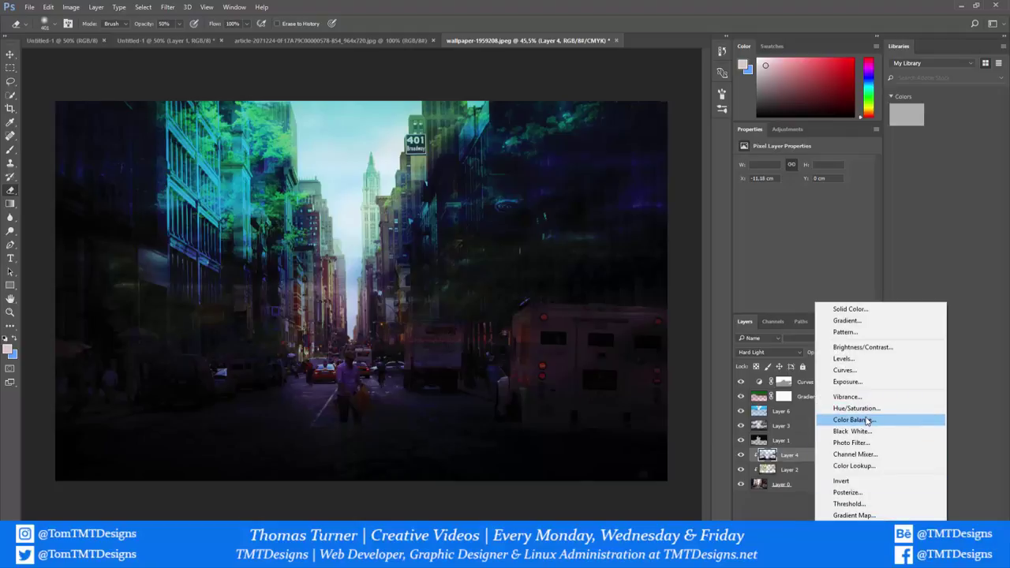
{"action": "left_click", "coordinate": [866, 359]}
{"action": "left_click_drag", "start_coordinate": [811, 236], "coordinate": [771, 234]}
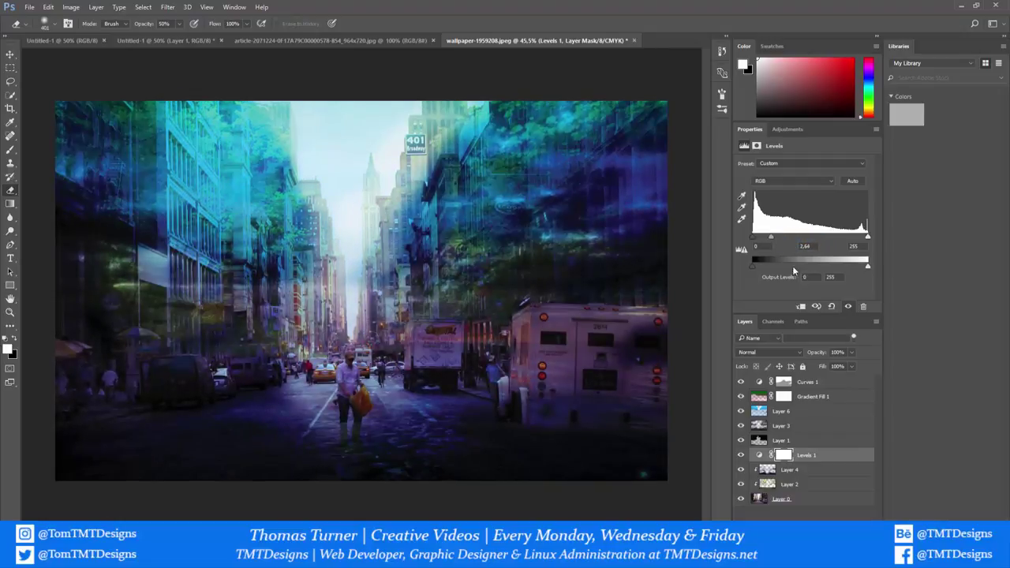
{"action": "mouse_move", "coordinate": [470, 148]}
{"action": "left_mouse_down"}
{"action": "mouse_move", "coordinate": [404, 169]}
{"action": "mouse_move", "coordinate": [392, 194]}
{"action": "mouse_move", "coordinate": [420, 123]}
{"action": "mouse_move", "coordinate": [360, 179]}
{"action": "mouse_move", "coordinate": [334, 150]}
{"action": "mouse_move", "coordinate": [317, 162]}
{"action": "mouse_move", "coordinate": [292, 197]}
{"action": "mouse_move", "coordinate": [319, 268]}
{"action": "mouse_move", "coordinate": [353, 189]}
{"action": "mouse_move", "coordinate": [546, 200]}
{"action": "mouse_move", "coordinate": [552, 245]}
{"action": "mouse_move", "coordinate": [623, 166]}
{"action": "mouse_move", "coordinate": [600, 134]}
{"action": "mouse_move", "coordinate": [546, 126]}
{"action": "mouse_move", "coordinate": [582, 144]}
{"action": "mouse_move", "coordinate": [593, 125]}
{"action": "mouse_move", "coordinate": [387, 142]}
{"action": "mouse_move", "coordinate": [395, 100]}
{"action": "mouse_move", "coordinate": [63, 154]}
{"action": "mouse_move", "coordinate": [178, 165]}
{"action": "mouse_move", "coordinate": [110, 131]}
{"action": "mouse_move", "coordinate": [197, 207]}
{"action": "mouse_move", "coordinate": [303, 133]}
{"action": "mouse_move", "coordinate": [245, 245]}
{"action": "mouse_move", "coordinate": [163, 252]}
{"action": "mouse_move", "coordinate": [126, 273]}
{"action": "mouse_move", "coordinate": [316, 308]}
{"action": "left_mouse_up"}
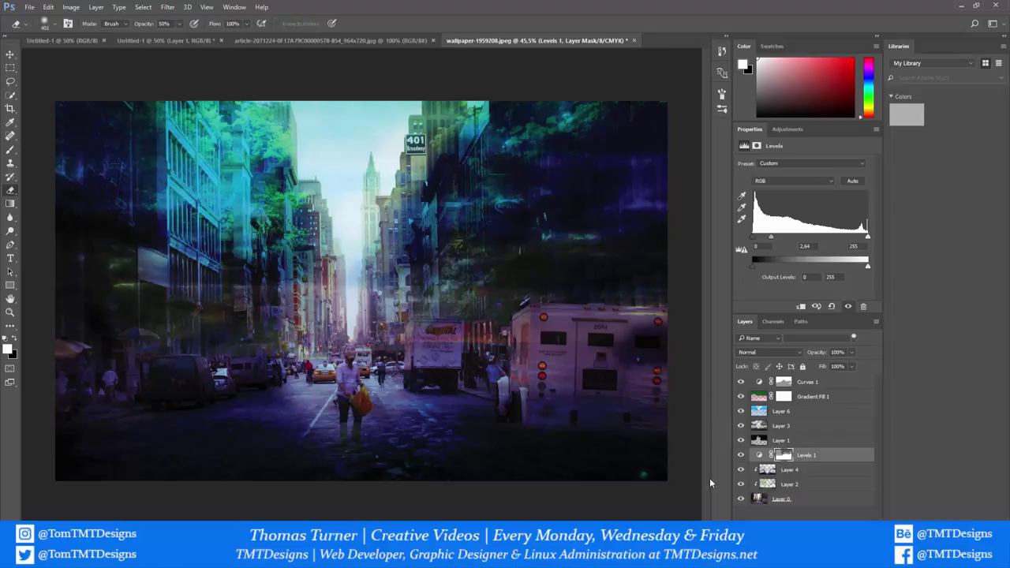
- Hide Layer 2 after comparing the image with and without it, and erase the Levels mask over the upper-left facades
{"action": "left_click", "coordinate": [741, 483]}
{"action": "left_click", "coordinate": [741, 483]}
{"action": "left_click", "coordinate": [741, 484]}
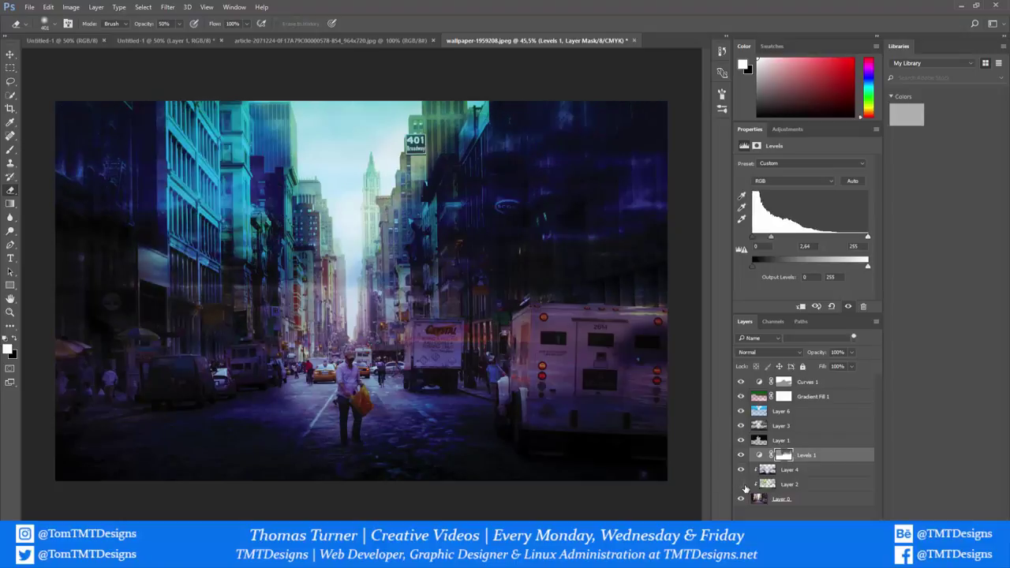
{"action": "left_click", "coordinate": [742, 485]}
{"action": "left_click", "coordinate": [742, 485]}
{"action": "mouse_move", "coordinate": [153, 206]}
{"action": "left_mouse_down"}
{"action": "mouse_move", "coordinate": [131, 182]}
{"action": "mouse_move", "coordinate": [115, 225]}
{"action": "mouse_move", "coordinate": [95, 194]}
{"action": "left_mouse_up"}
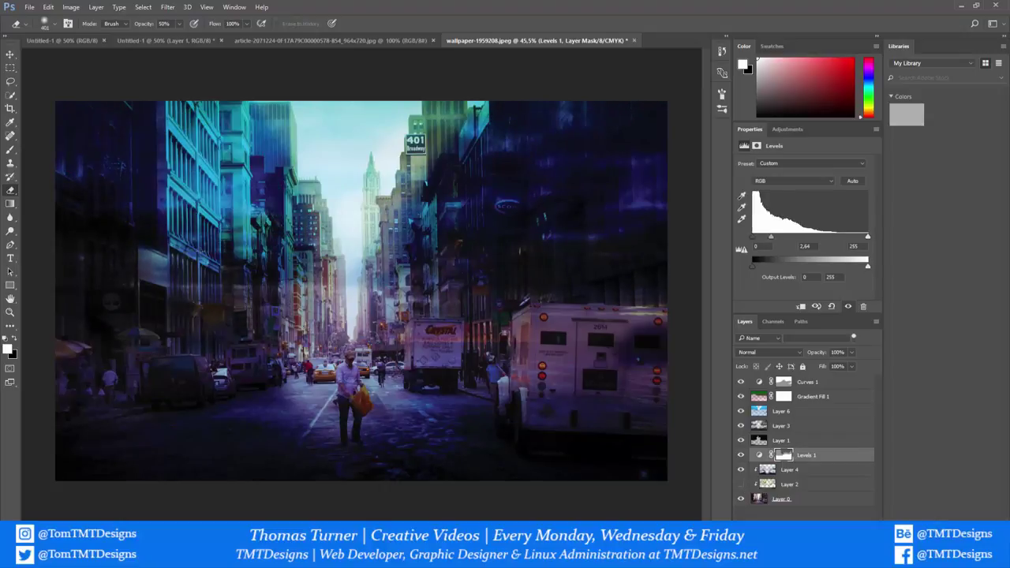
- Compare the image with and without Layer 2 again and delete that layer
{"action": "left_click", "coordinate": [741, 484]}
{"action": "left_click", "coordinate": [741, 485]}
{"action": "left_click", "coordinate": [740, 484]}
{"action": "left_click", "coordinate": [739, 485]}
{"action": "left_click", "coordinate": [819, 488]}
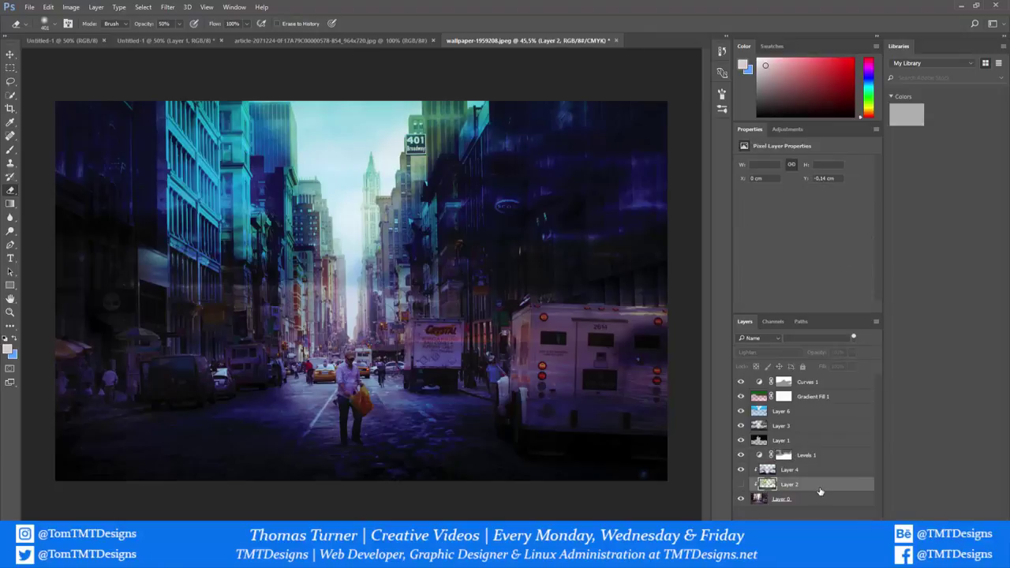
{"action": "key", "text": "Delete"}
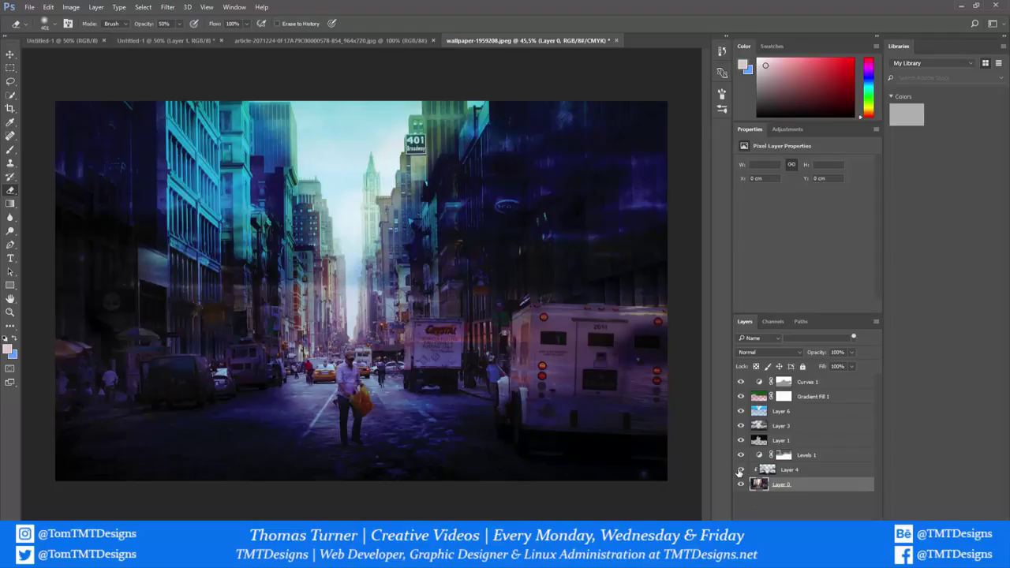
- Hide all layers above Layer 0 to compare with the original photo, and show them again
{"action": "left_click_drag", "start_coordinate": [741, 472], "coordinate": [740, 382]}
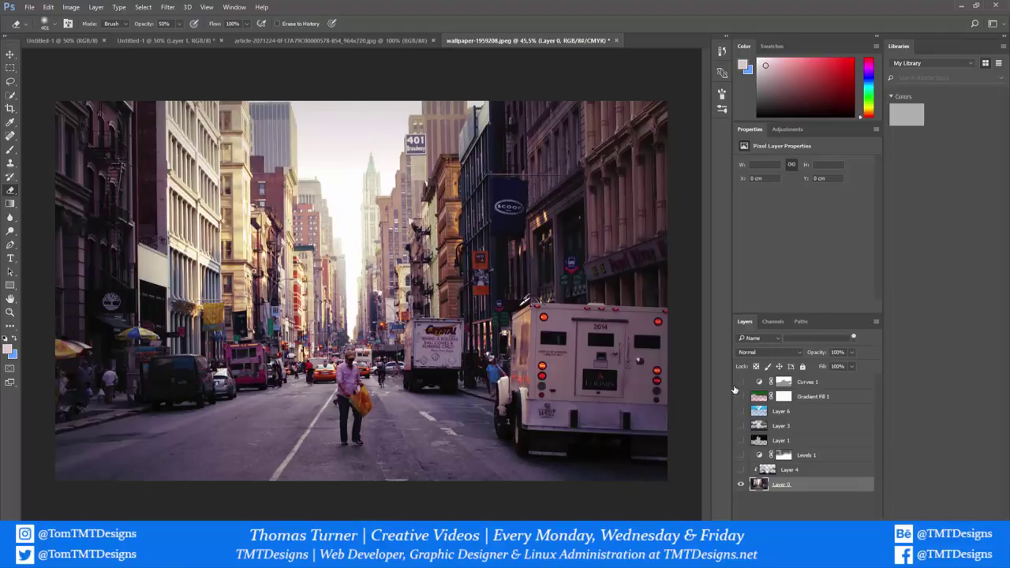
{"action": "left_click_drag", "start_coordinate": [739, 382], "coordinate": [744, 469]}
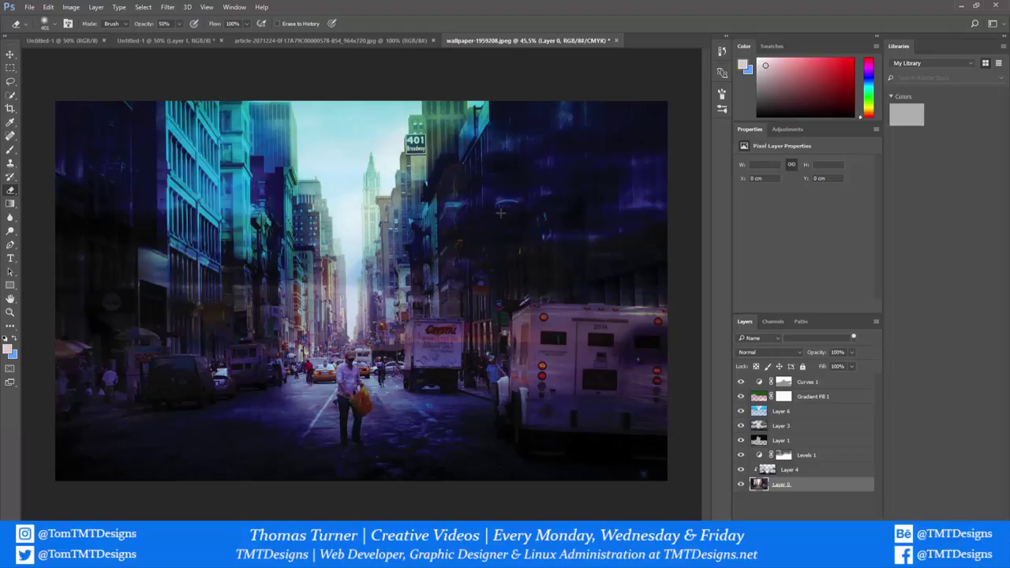
- Try erasing Layer 0 over the building facades below the 401 Broadway sign, and undo the erasing
{"action": "mouse_move", "coordinate": [465, 185]}
{"action": "left_mouse_down"}
{"action": "mouse_move", "coordinate": [438, 154]}
{"action": "mouse_move", "coordinate": [418, 229]}
{"action": "left_mouse_up"}
{"action": "key", "text": "z"}
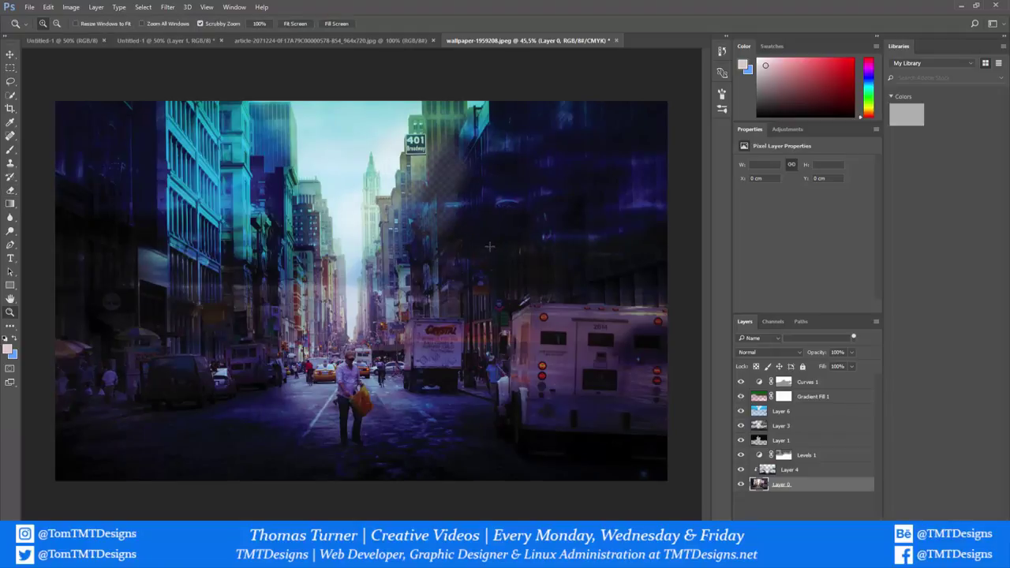
{"action": "key", "text": "ctrl+alt+z"}
{"action": "key", "text": "ctrl+alt+z"}
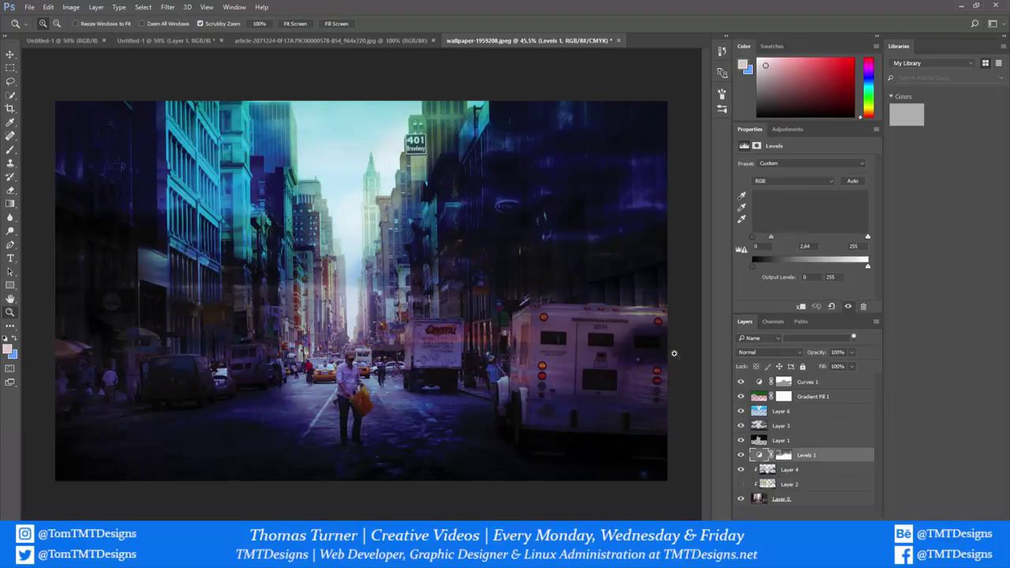
{"action": "key", "text": "alt+z"}
{"action": "left_click", "coordinate": [989, 21]}
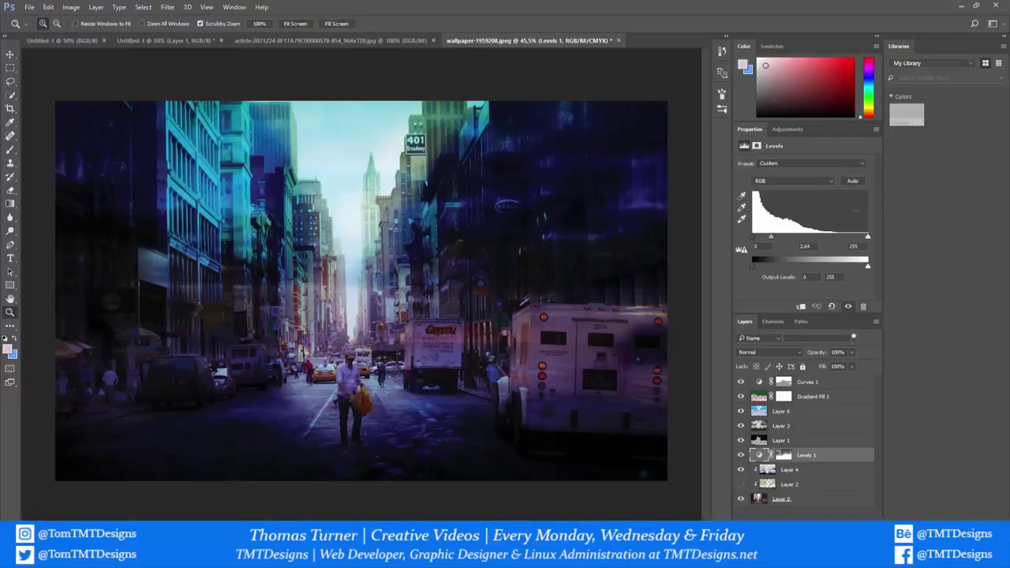
- Delete the restored Layer 2 again and make Layer 1 the active layer
{"action": "left_click", "coordinate": [795, 470]}
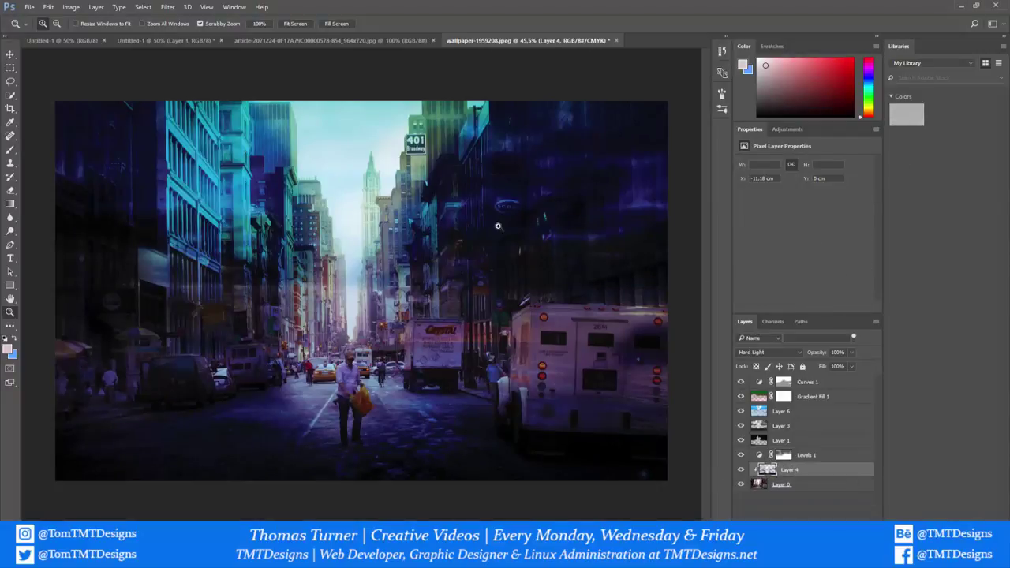
{"action": "left_click_drag", "start_coordinate": [499, 227], "coordinate": [500, 162]}
{"action": "left_click", "coordinate": [777, 439]}
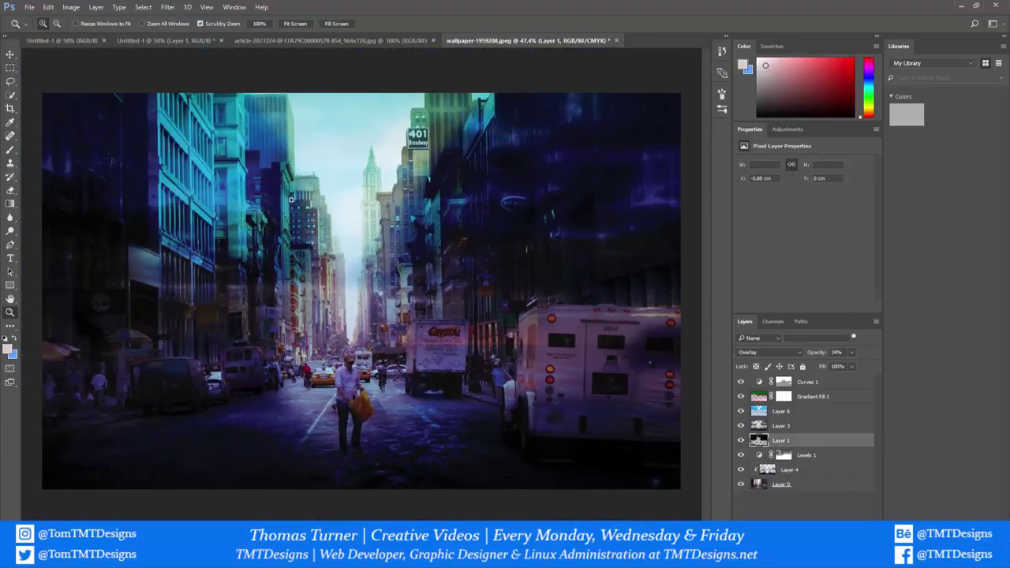
- Browse the stock image files and bring up the photo of the trees with exposed roots
{"action": "left_click", "coordinate": [30, 11]}
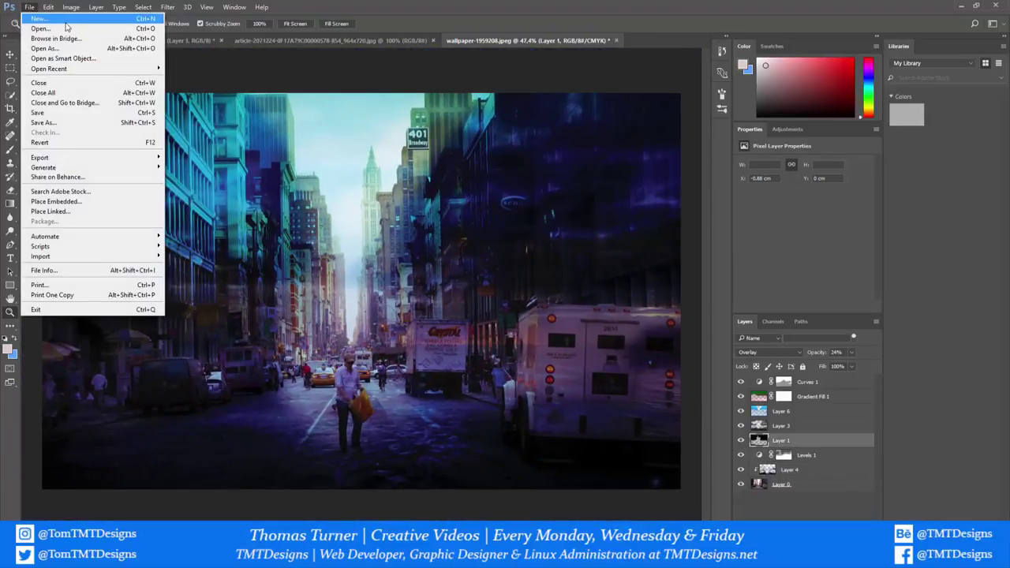
{"action": "key", "text": "Escape"}
{"action": "scroll", "coordinate": [332, 187], "scroll_direction": "down", "scroll_amount": 3}
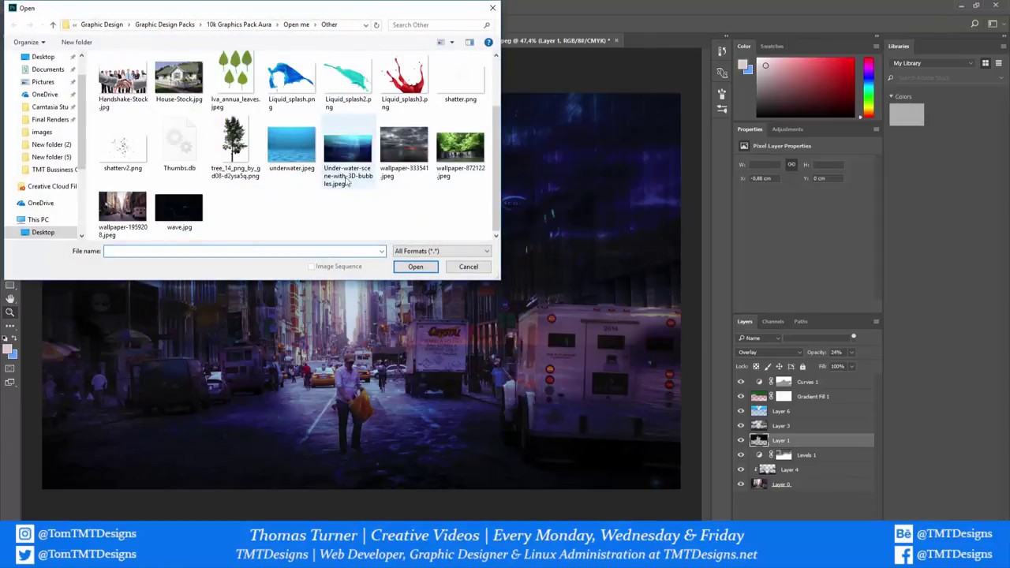
{"action": "scroll", "coordinate": [335, 183], "scroll_direction": "up", "scroll_amount": 3}
{"action": "double_click", "coordinate": [178, 86]}
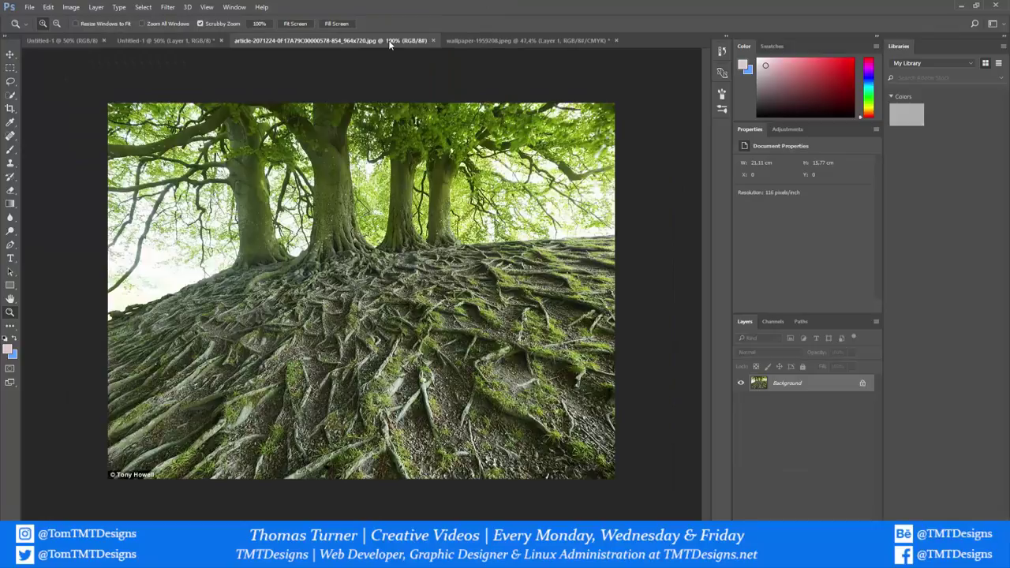
- Trace a Pen tool path around the leafy branches in the upper-right part of the tree photo
{"action": "left_click", "coordinate": [10, 68]}
{"action": "left_click", "coordinate": [11, 245]}
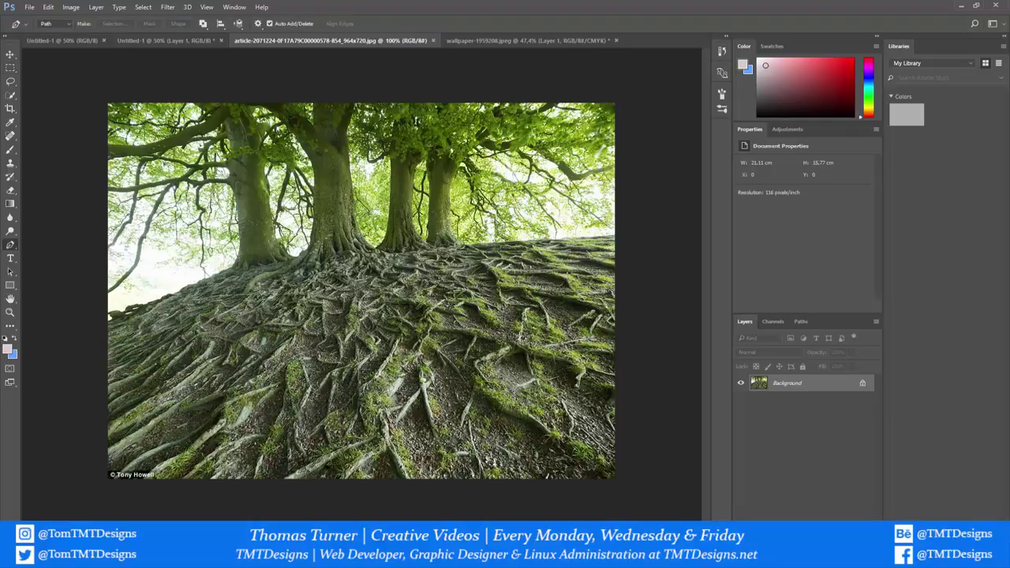
{"action": "left_click", "coordinate": [345, 292]}
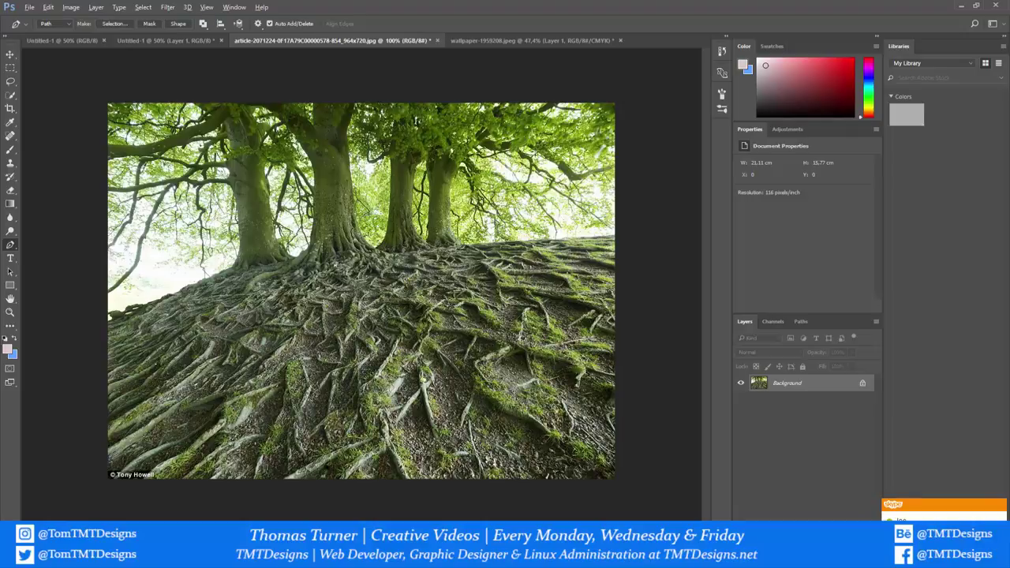
{"action": "scroll", "coordinate": [548, 98], "scroll_direction": "up", "scroll_amount": 8}
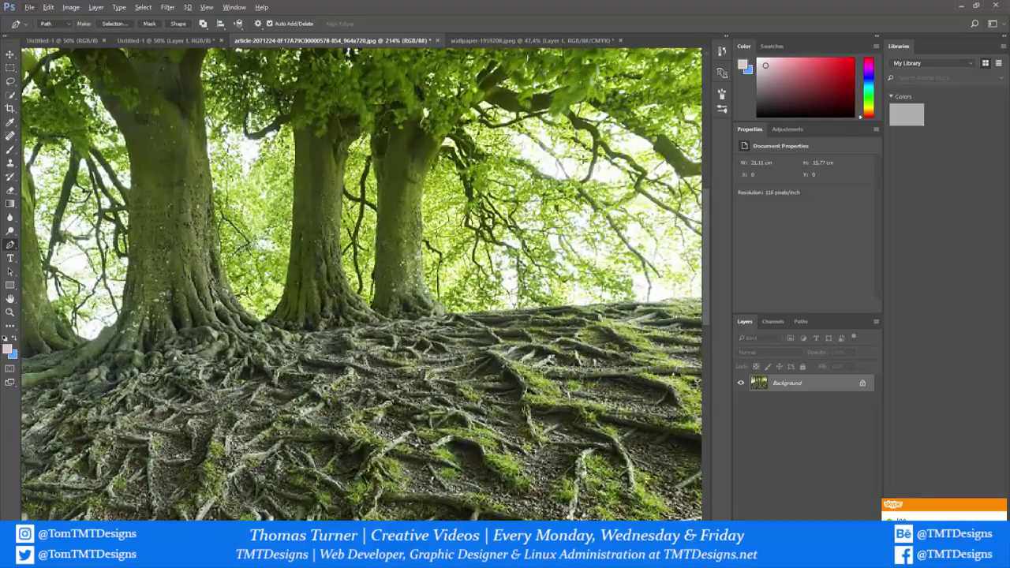
{"action": "scroll", "coordinate": [712, 166], "scroll_direction": "up", "scroll_amount": 3}
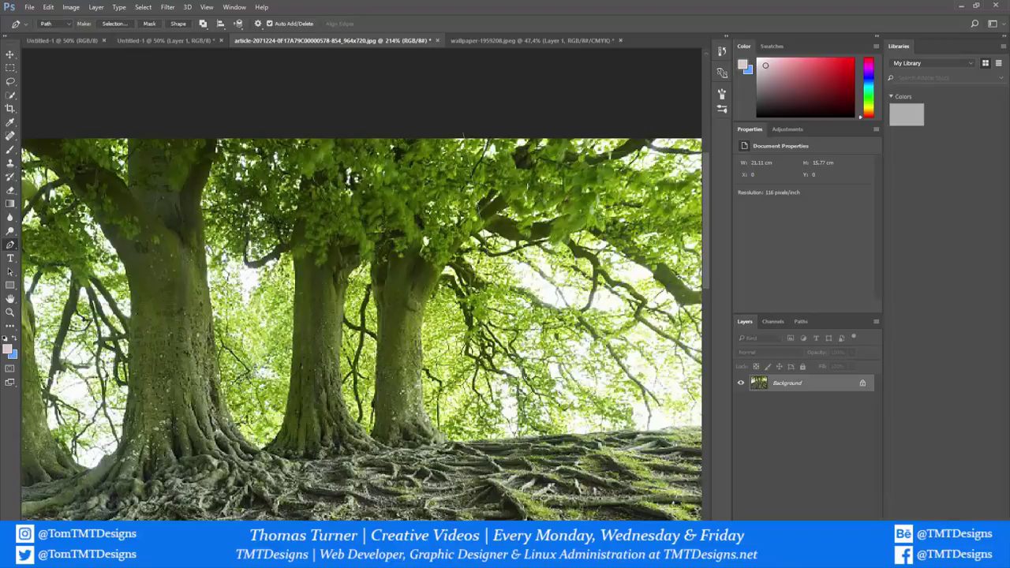
{"action": "left_click_drag", "start_coordinate": [687, 189], "coordinate": [673, 161]}
{"action": "left_click_drag", "start_coordinate": [653, 152], "coordinate": [635, 132]}
{"action": "left_click_drag", "start_coordinate": [569, 128], "coordinate": [529, 125]}
{"action": "left_click_drag", "start_coordinate": [488, 127], "coordinate": [469, 127]}
{"action": "left_click", "coordinate": [460, 128]}
{"action": "left_click", "coordinate": [463, 133]}
- Undo the last two anchor points and close the path around the foliage just above the photo's upper edge
{"action": "key", "text": "alt+z"}
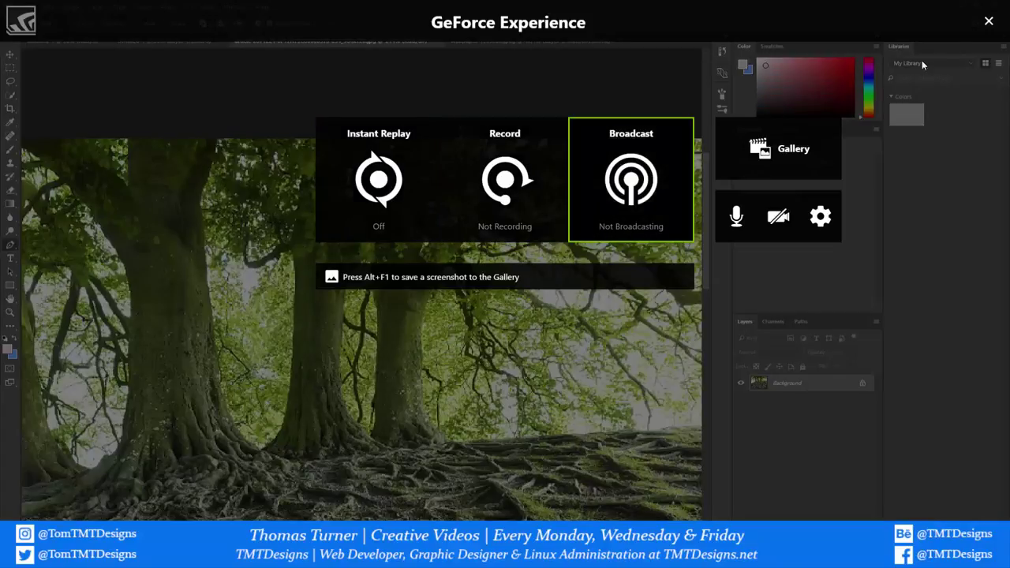
{"action": "left_click", "coordinate": [989, 21]}
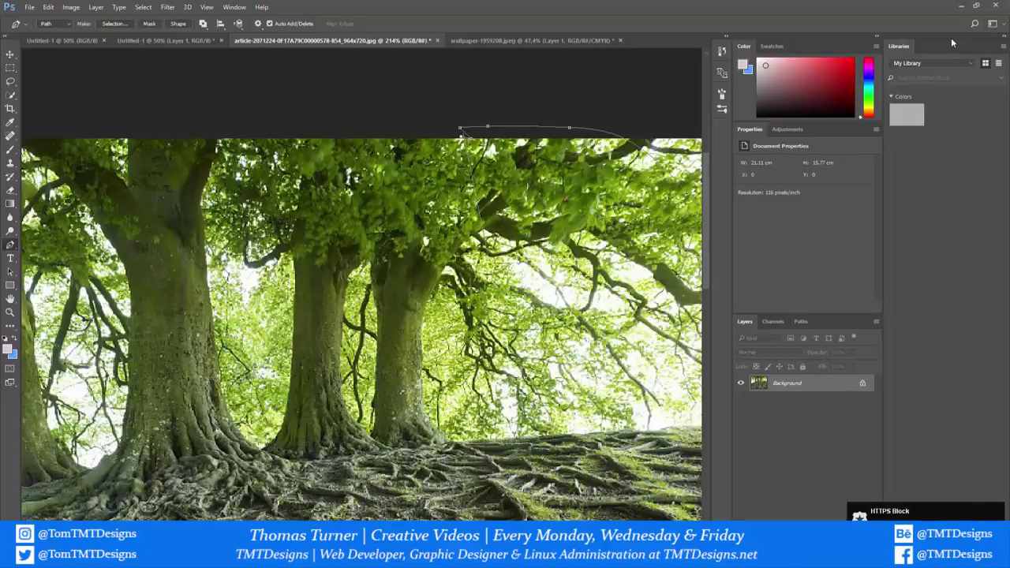
{"action": "key", "text": "alt+z"}
{"action": "key", "text": "alt+z"}
{"action": "key", "text": "ctrl+alt+z"}
{"action": "key", "text": "ctrl+alt+z"}
{"action": "left_click", "coordinate": [463, 133]}
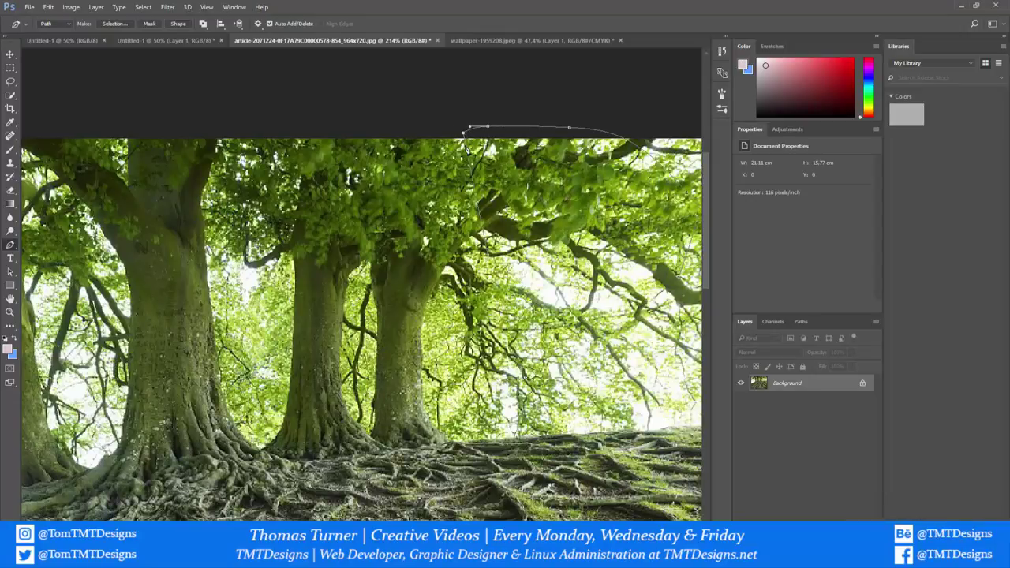
- Convert the closed foliage path into a selection
{"action": "scroll", "coordinate": [592, 225], "scroll_direction": "down", "scroll_amount": 2}
{"action": "scroll", "coordinate": [592, 224], "scroll_direction": "down", "scroll_amount": 7}
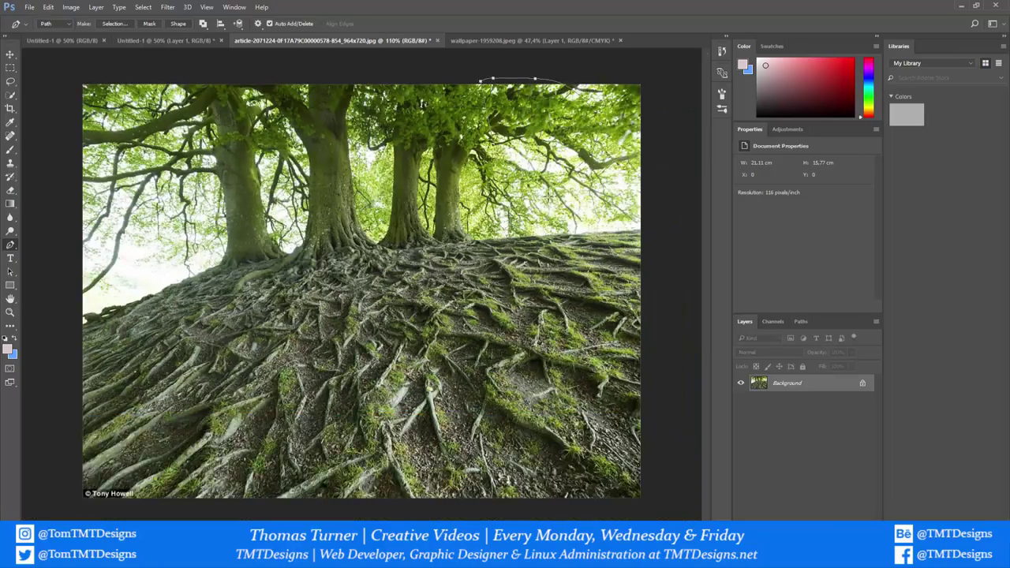
{"action": "right_click", "coordinate": [478, 165]}
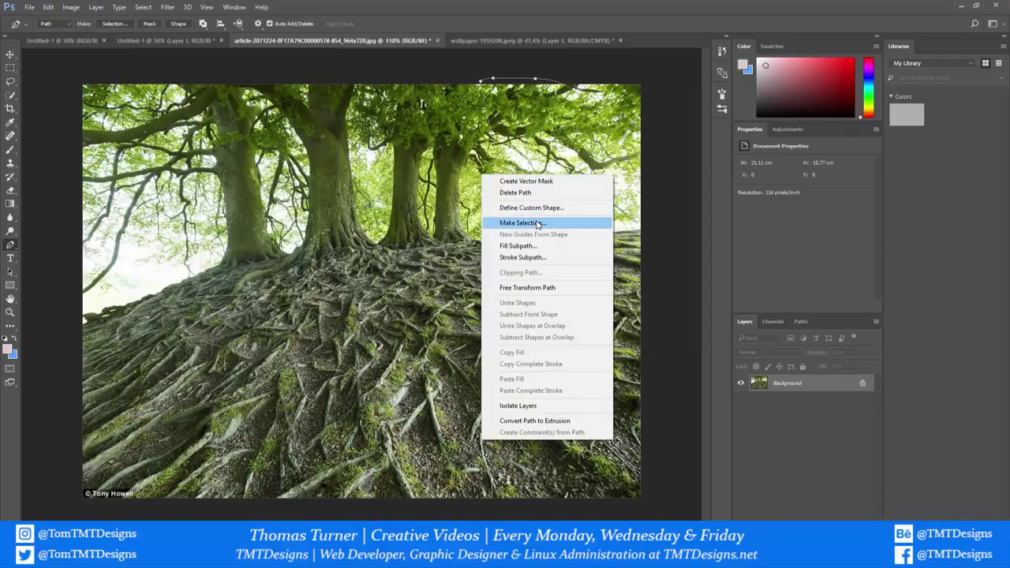
{"action": "left_click", "coordinate": [542, 221]}
{"action": "left_click", "coordinate": [564, 162]}
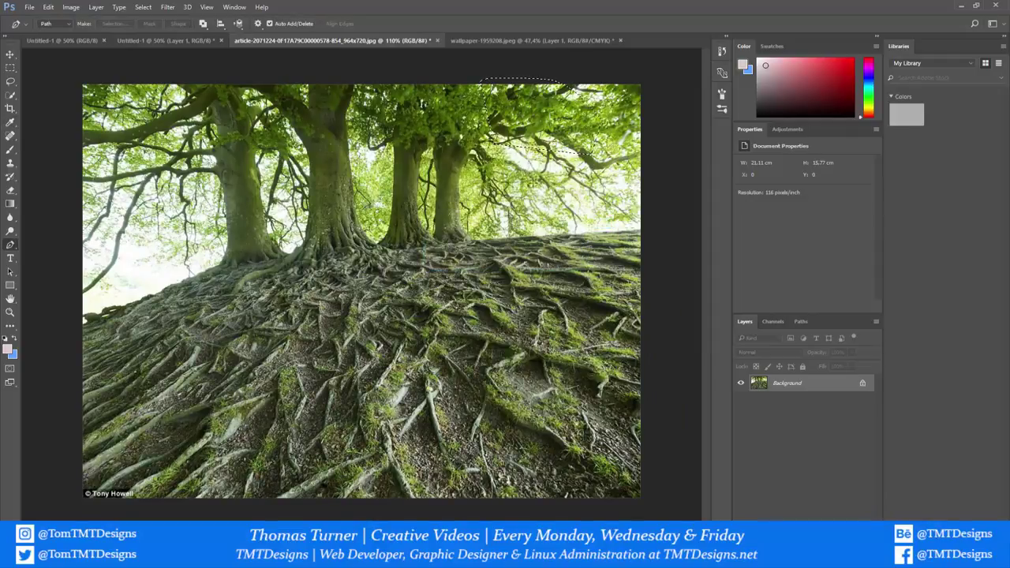
- Copy the selected foliage into wallpaper-1959208.jpeg and place the pasted layer directly above Layer 3
{"action": "left_click", "coordinate": [48, 7]}
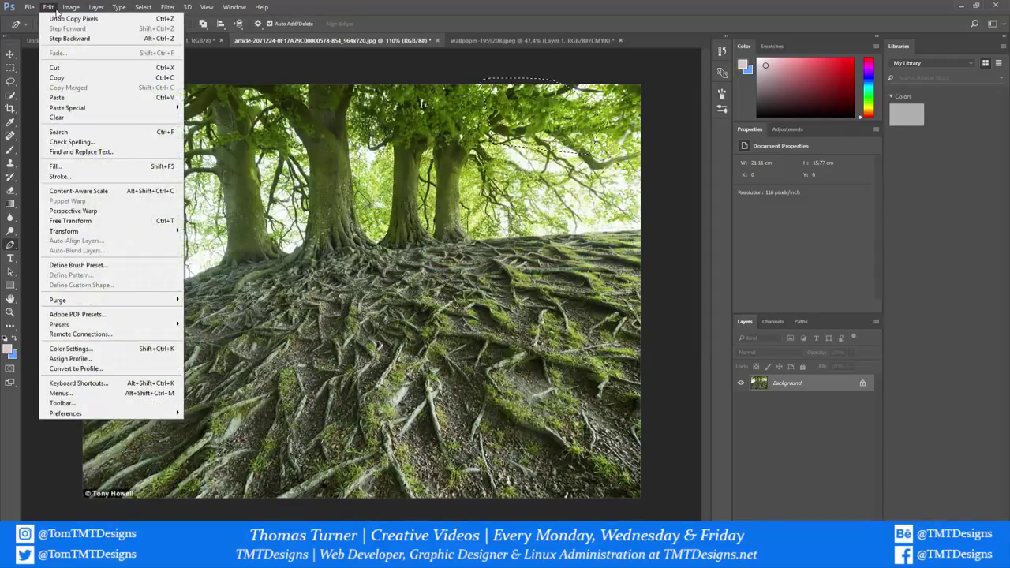
{"action": "left_click", "coordinate": [69, 39]}
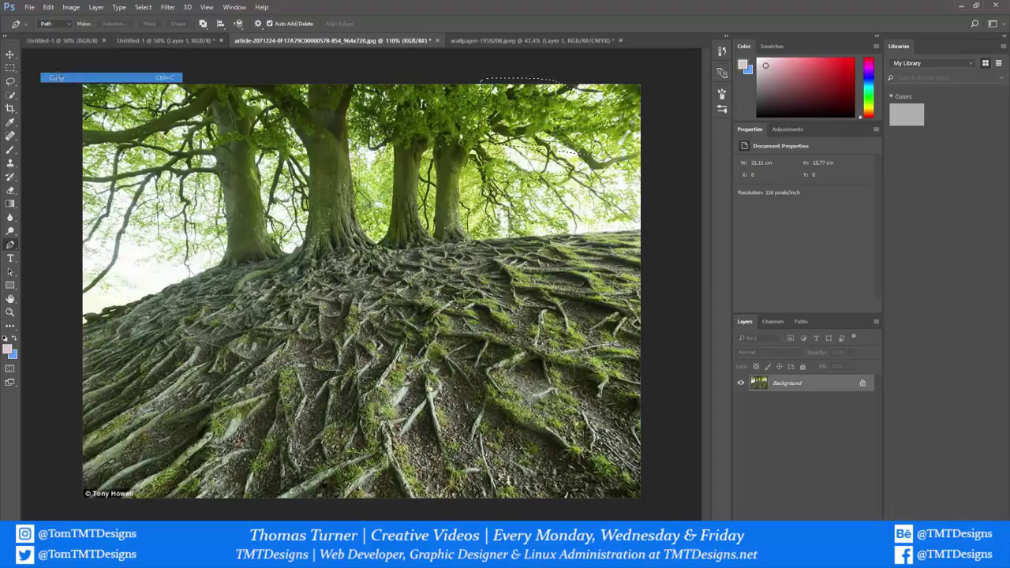
{"action": "left_click", "coordinate": [478, 39]}
{"action": "left_click", "coordinate": [48, 7]}
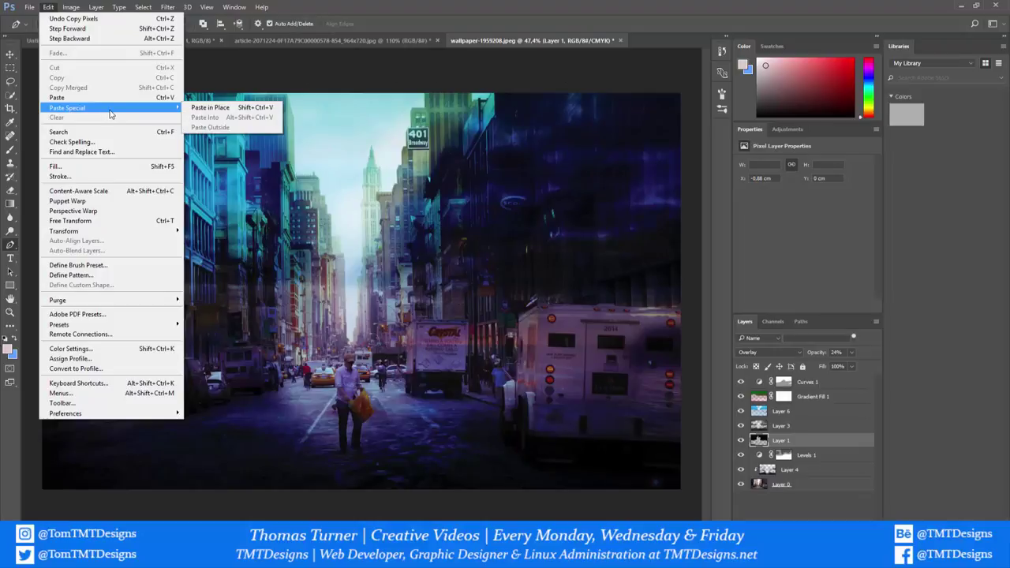
{"action": "left_click", "coordinate": [107, 99]}
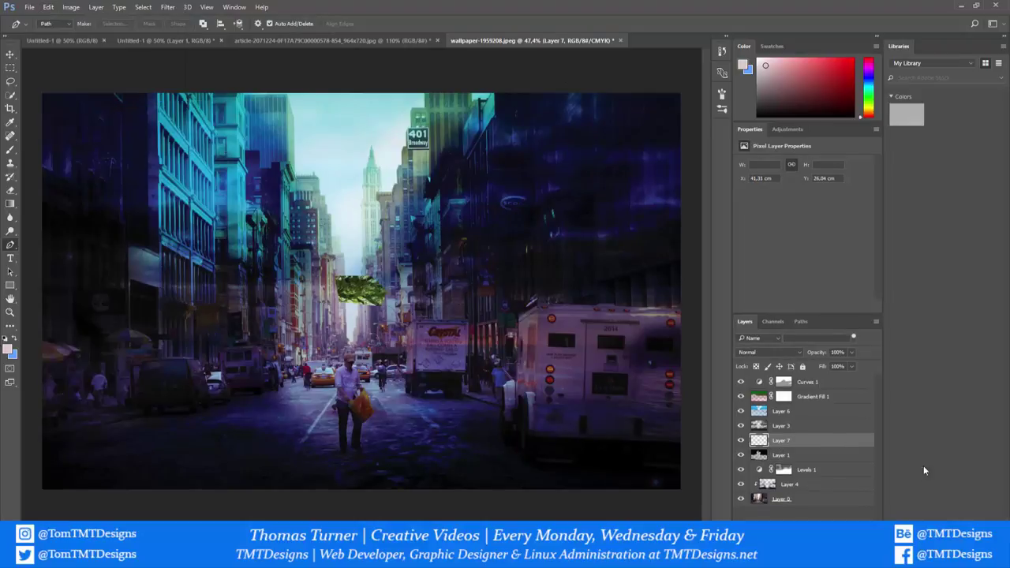
{"action": "left_click_drag", "start_coordinate": [822, 442], "coordinate": [799, 429]}
- Try to move the pasted foliage, and identify its layer by hiding and showing Layer 7
{"action": "scroll", "coordinate": [278, 312], "scroll_direction": "up", "scroll_amount": 3}
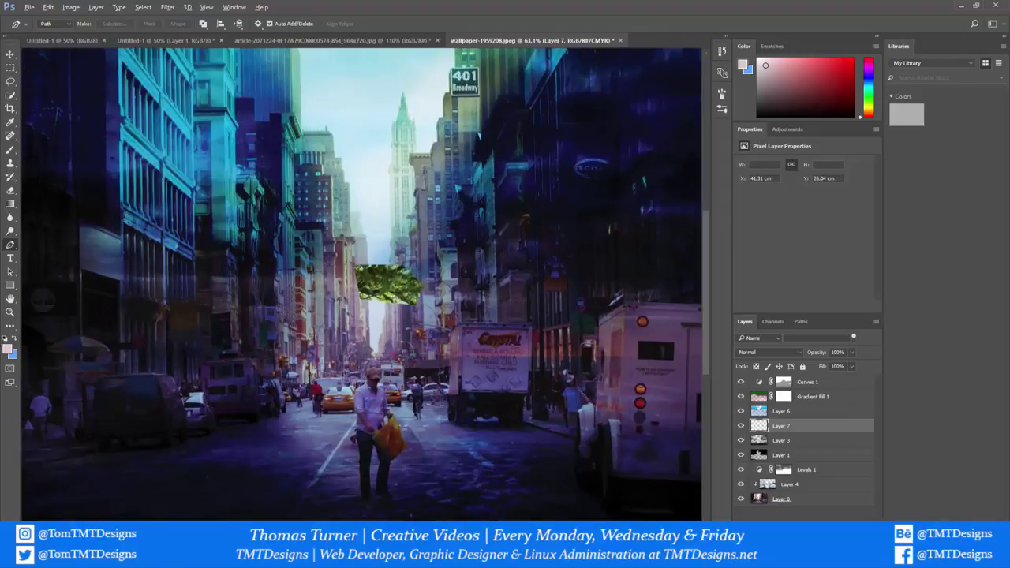
{"action": "left_click", "coordinate": [10, 54]}
{"action": "left_click", "coordinate": [360, 291]}
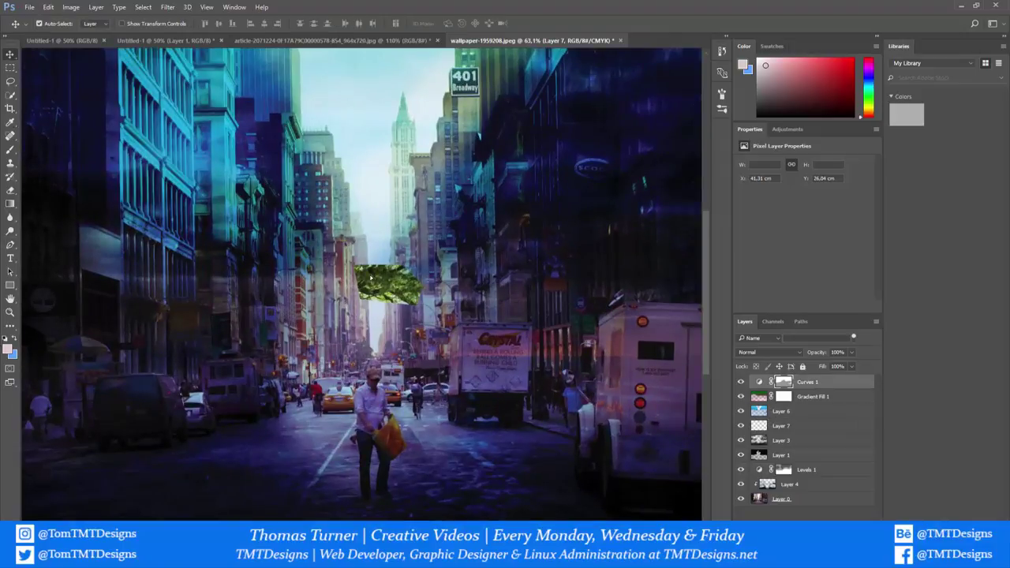
{"action": "key", "text": "z"}
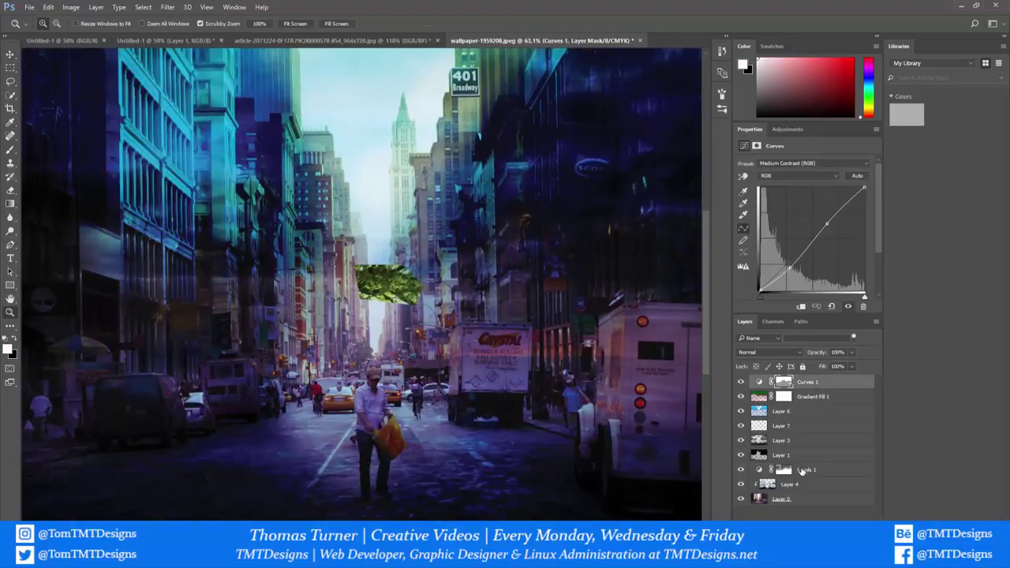
{"action": "left_click", "coordinate": [794, 428]}
{"action": "left_click", "coordinate": [789, 442]}
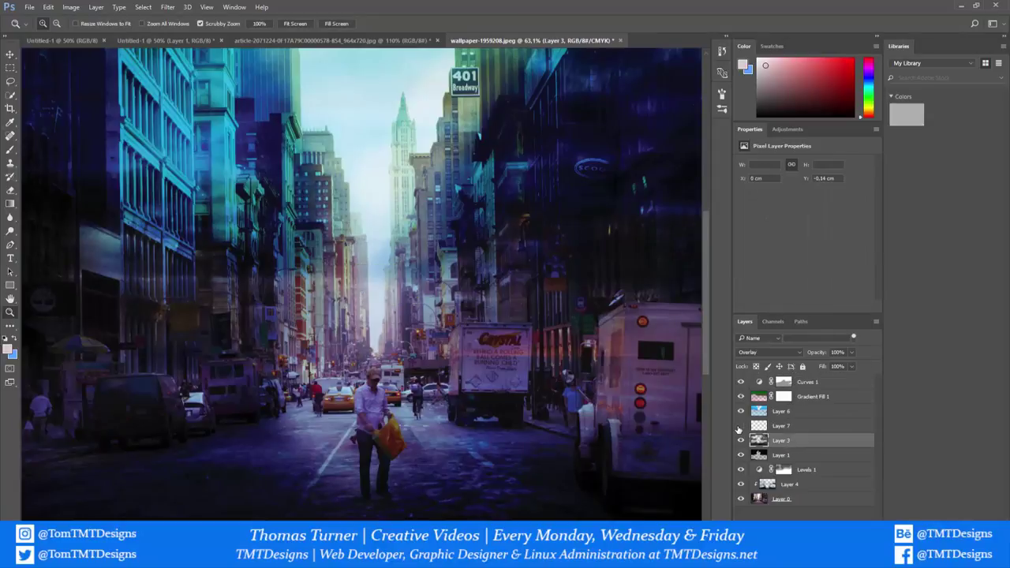
{"action": "left_click", "coordinate": [783, 429]}
- Turn off Auto-Select for the Move tool and move Layer 7's foliage onto the building facades on the street's left side
{"action": "left_click_drag", "start_coordinate": [439, 289], "coordinate": [456, 277]}
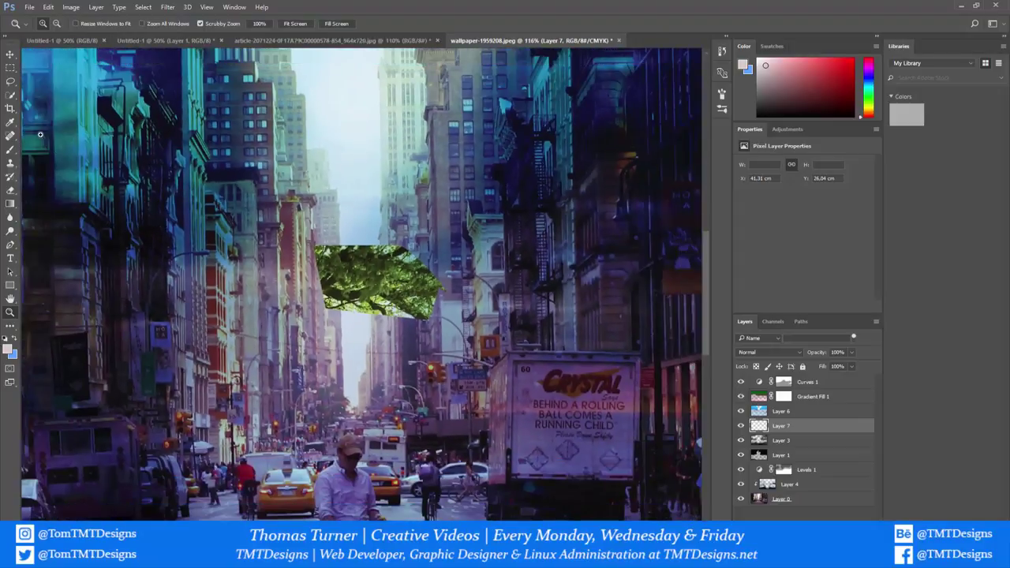
{"action": "left_click", "coordinate": [10, 56]}
{"action": "left_click", "coordinate": [337, 271]}
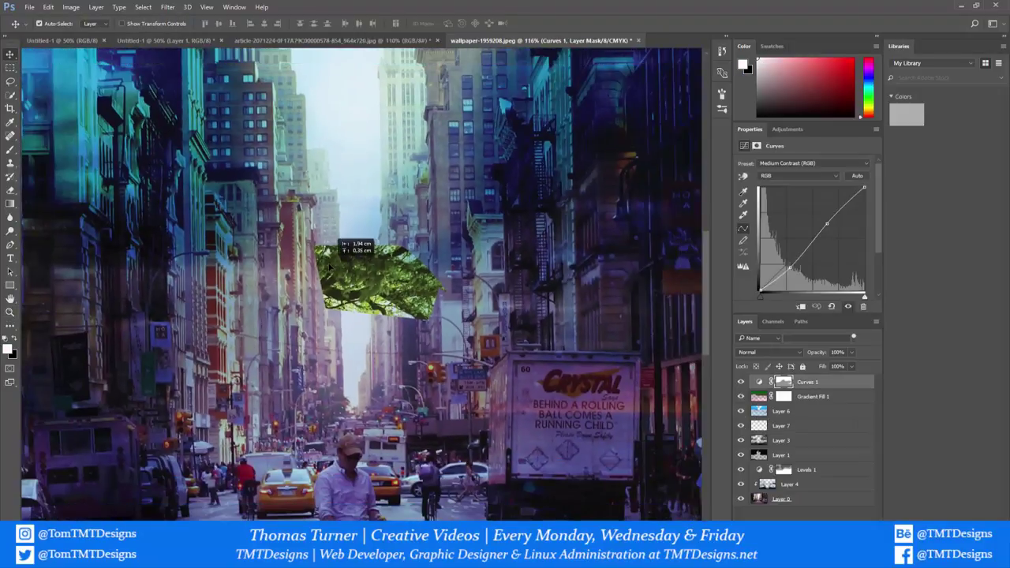
{"action": "left_click", "coordinate": [813, 412]}
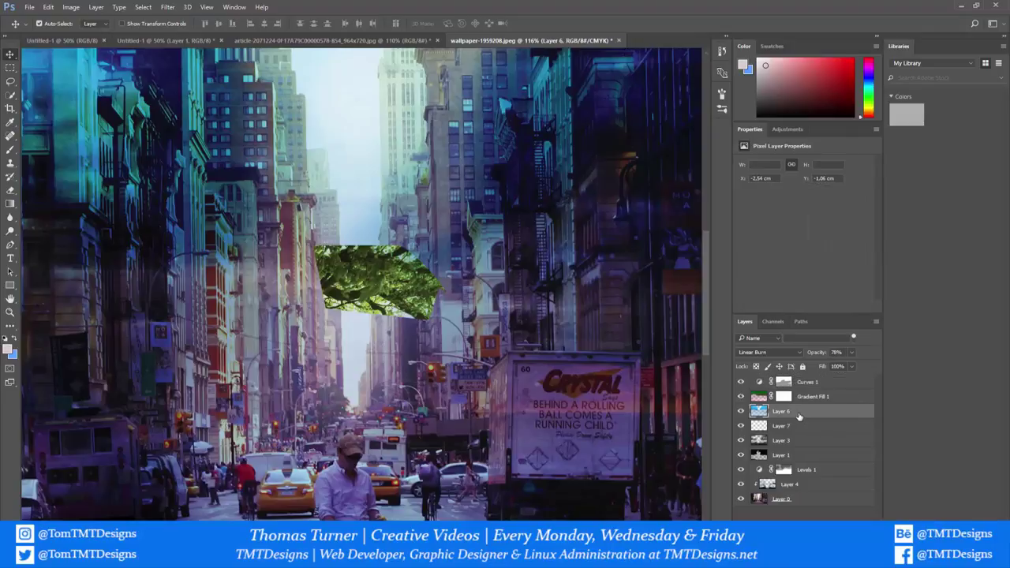
{"action": "left_click", "coordinate": [799, 427]}
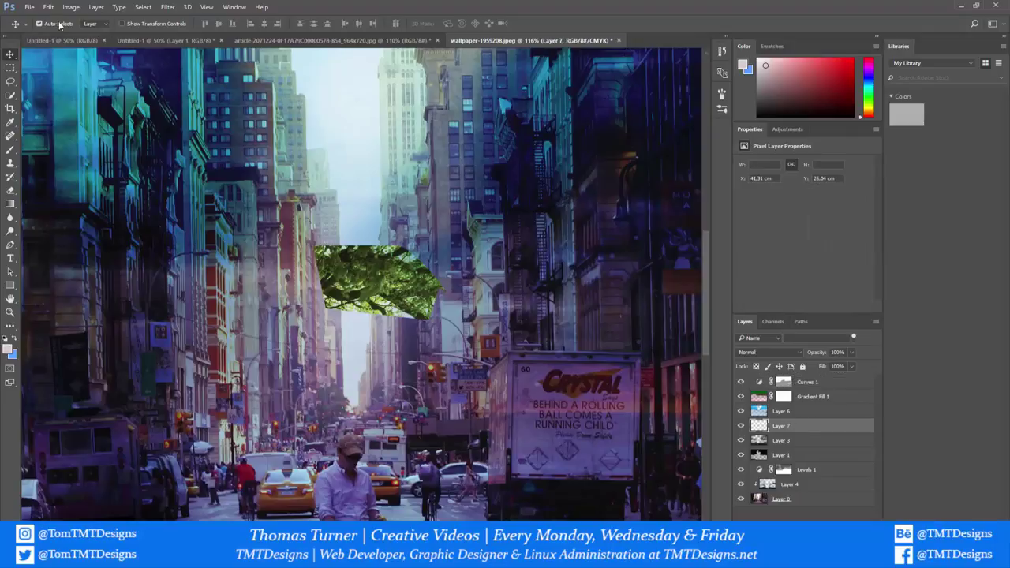
{"action": "left_click_drag", "start_coordinate": [353, 262], "coordinate": [144, 116]}
- Set Layer 7's blend mode to Darken and move it beneath Layer 4, clipped to Layer 0
{"action": "left_click", "coordinate": [770, 353]}
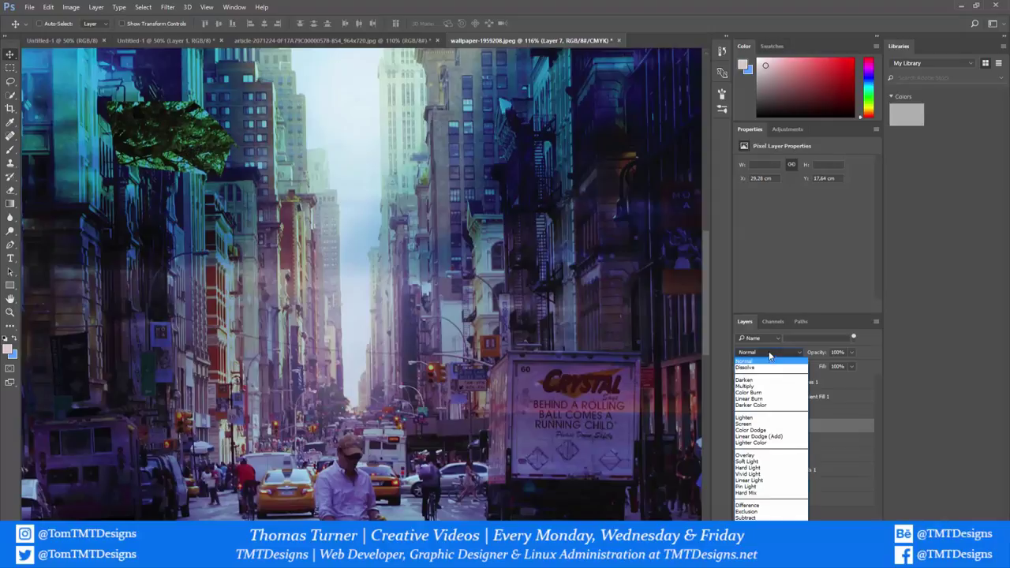
{"action": "left_click", "coordinate": [771, 354]}
{"action": "scroll", "coordinate": [770, 351], "scroll_direction": "down", "scroll_amount": 1}
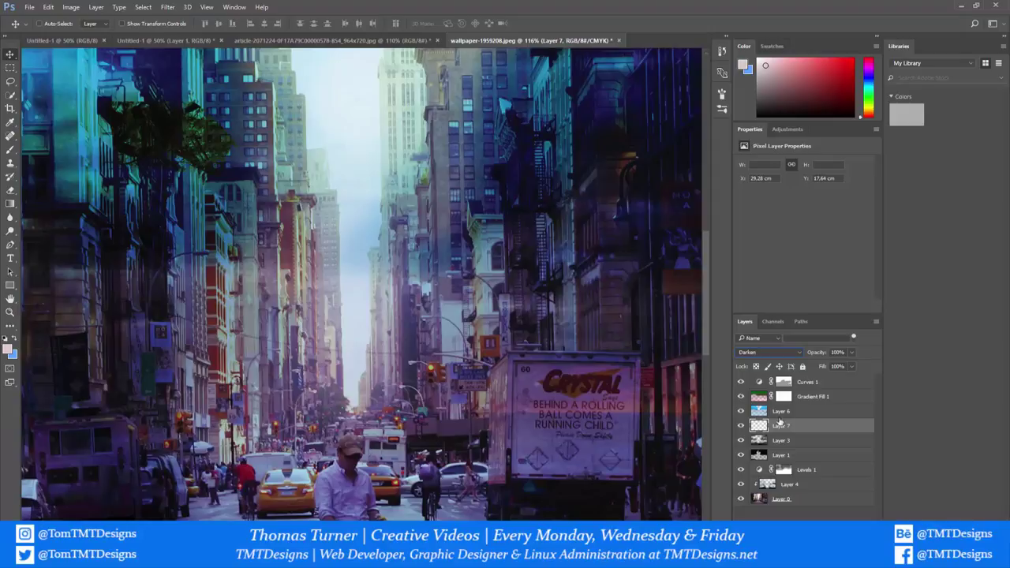
{"action": "left_click_drag", "start_coordinate": [789, 483], "coordinate": [789, 487]}
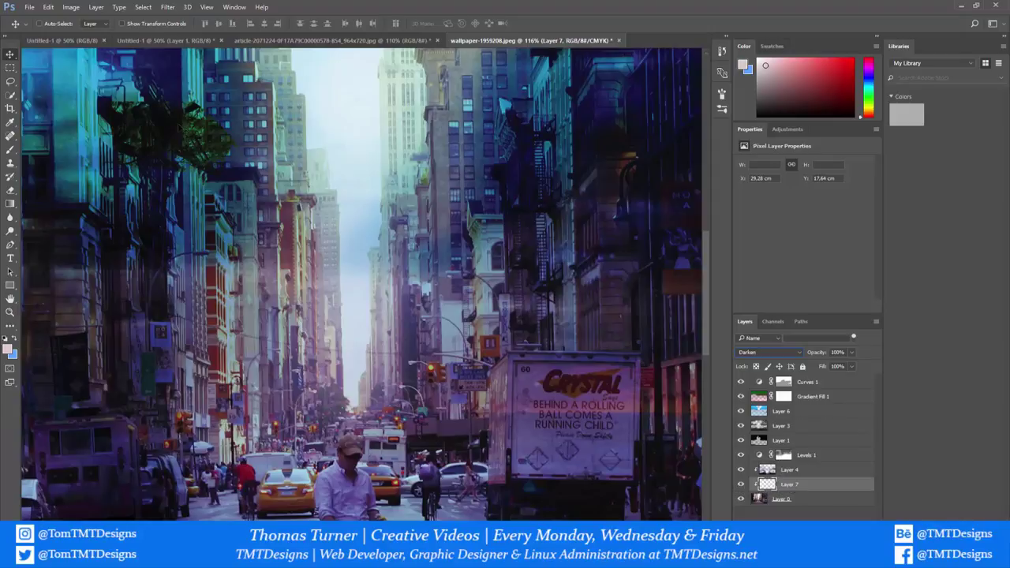
- Move the foliage to the facade edge beside the sky, about X 34 cm, Y 16 cm, and duplicate Layer 0
{"action": "left_click_drag", "start_coordinate": [180, 126], "coordinate": [265, 99]}
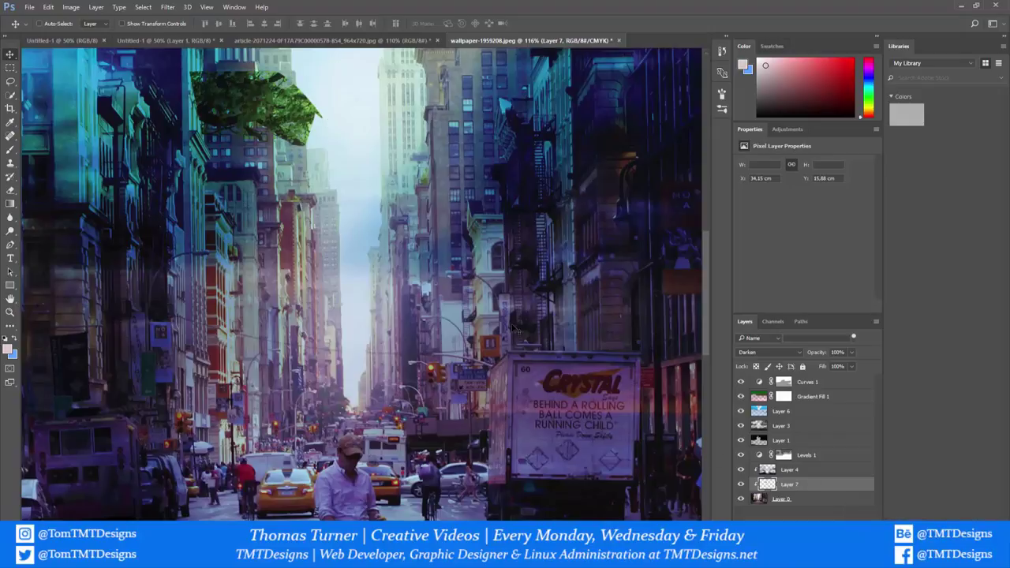
{"action": "left_click", "coordinate": [826, 502]}
{"action": "key", "text": "ctrl+j"}
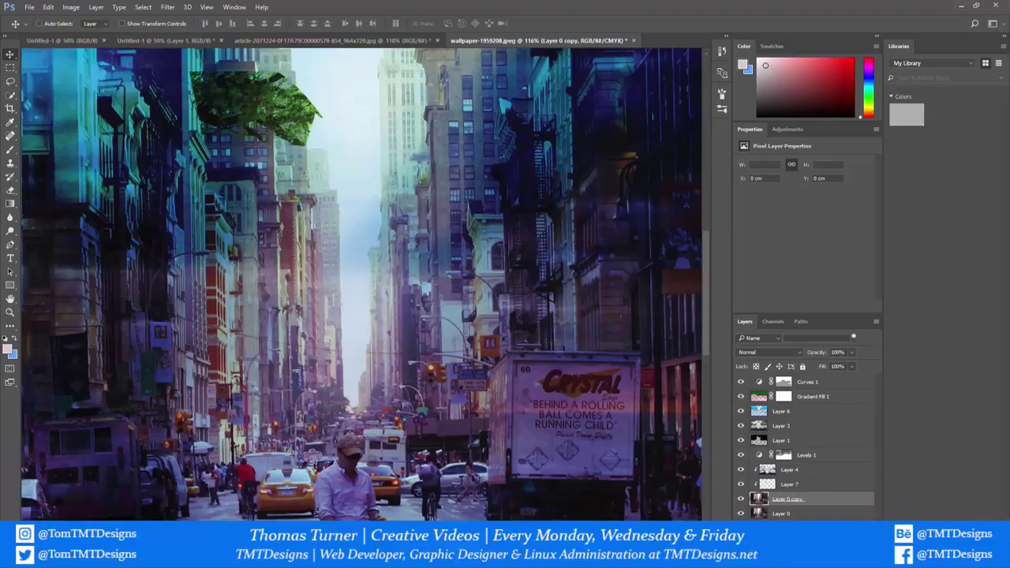
- Delete rectangular sky areas from Layer 0 copy beside the foliage and minimize the floating tree photo window
{"action": "key", "text": "m"}
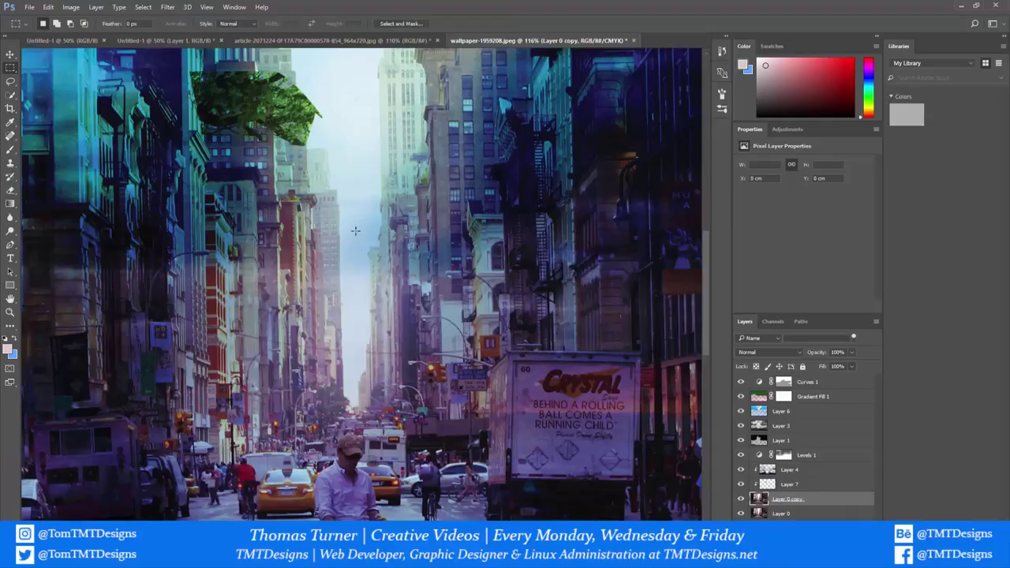
{"action": "left_click_drag", "start_coordinate": [300, 72], "coordinate": [435, 327]}
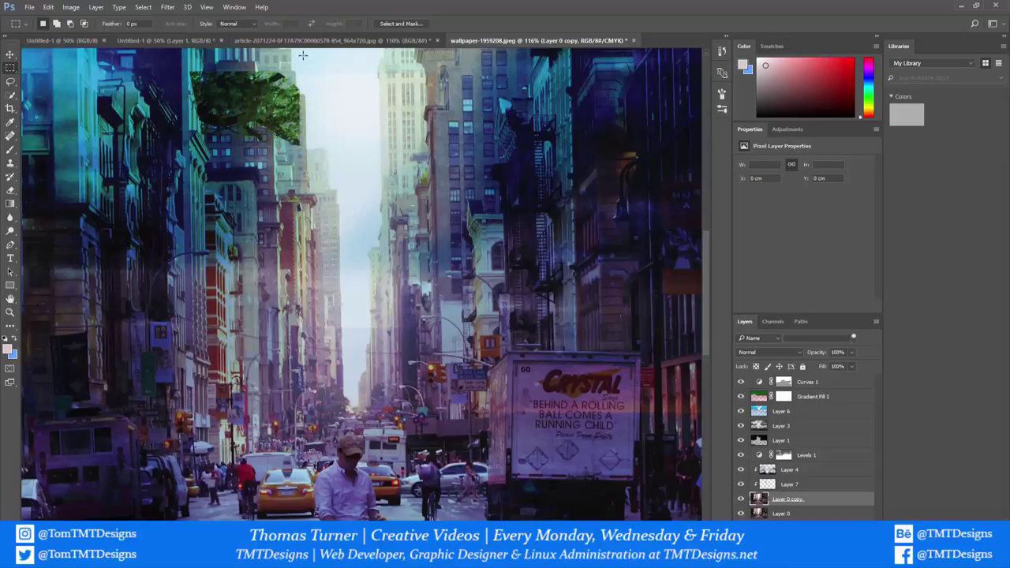
{"action": "left_click_drag", "start_coordinate": [307, 40], "coordinate": [225, 86]}
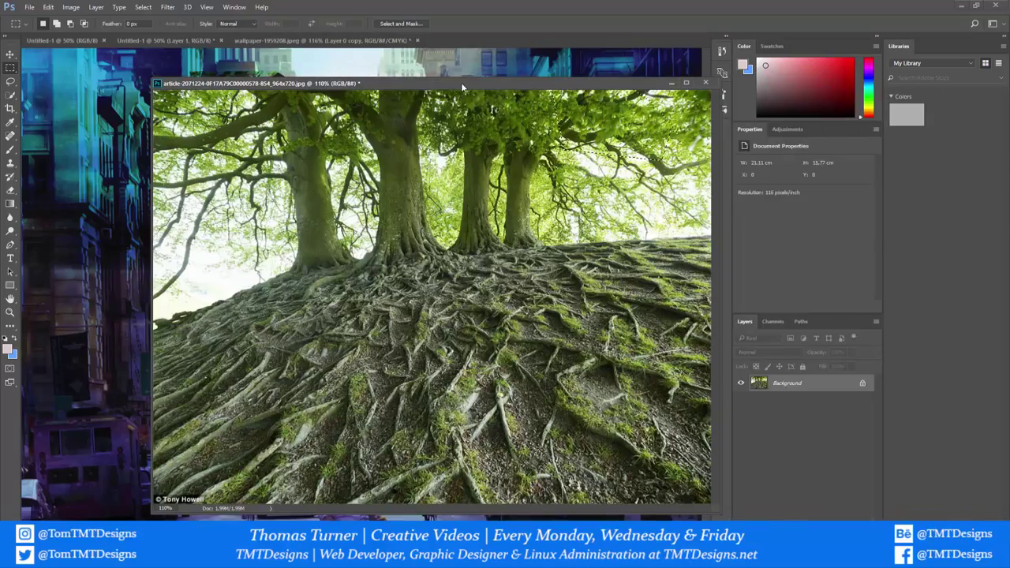
{"action": "left_click", "coordinate": [672, 82]}
{"action": "left_click_drag", "start_coordinate": [340, 189], "coordinate": [297, 145]}
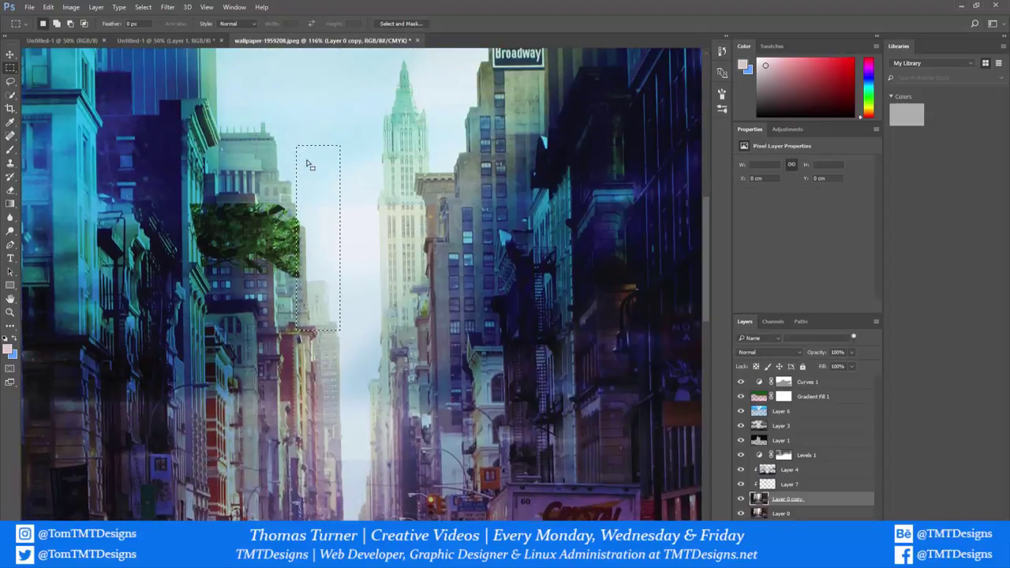
{"action": "key", "text": "Delete"}
{"action": "key", "text": "ctrl+d"}
- Delete small rectangular strips from Layer 0 copy along the upper and left edges of the foliage
{"action": "left_click_drag", "start_coordinate": [198, 184], "coordinate": [296, 213]}
{"action": "key", "text": "Delete"}
{"action": "key", "text": "ctrl+d"}
{"action": "left_click_drag", "start_coordinate": [206, 192], "coordinate": [190, 215]}
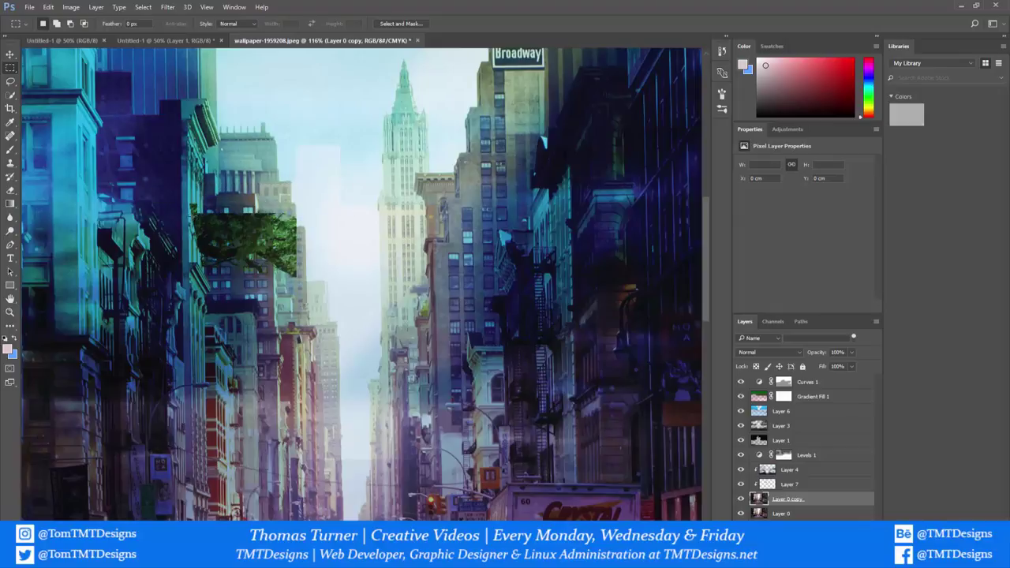
{"action": "key", "text": "Delete"}
- Try to reposition Layer 0 copy against the layers around it with the Move tool
{"action": "left_click", "coordinate": [9, 58]}
{"action": "left_click_drag", "start_coordinate": [268, 237], "coordinate": [359, 295]}
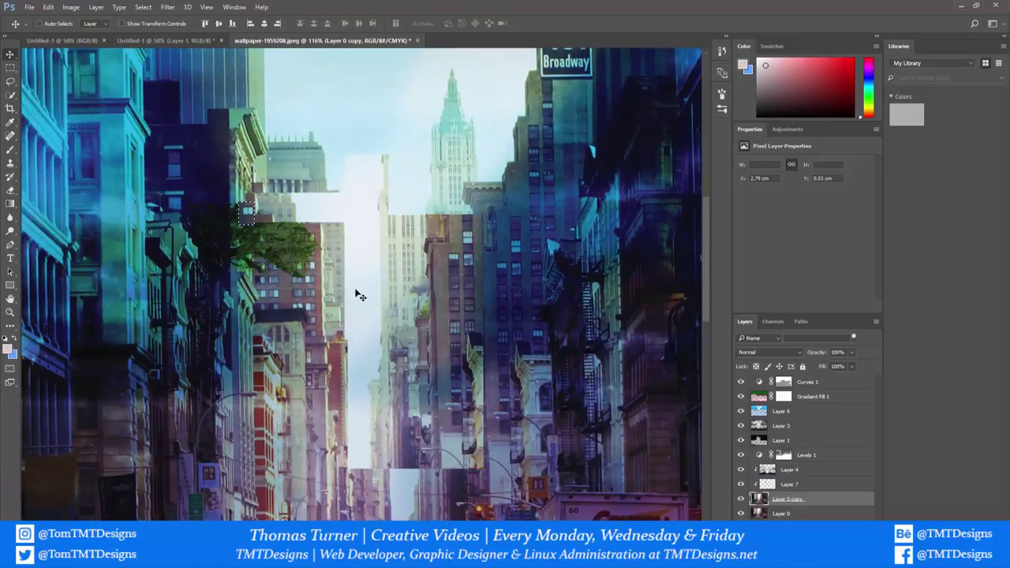
{"action": "key", "text": "ctrl+x"}
{"action": "left_click", "coordinate": [516, 205]}
{"action": "key", "text": "ctrl+z"}
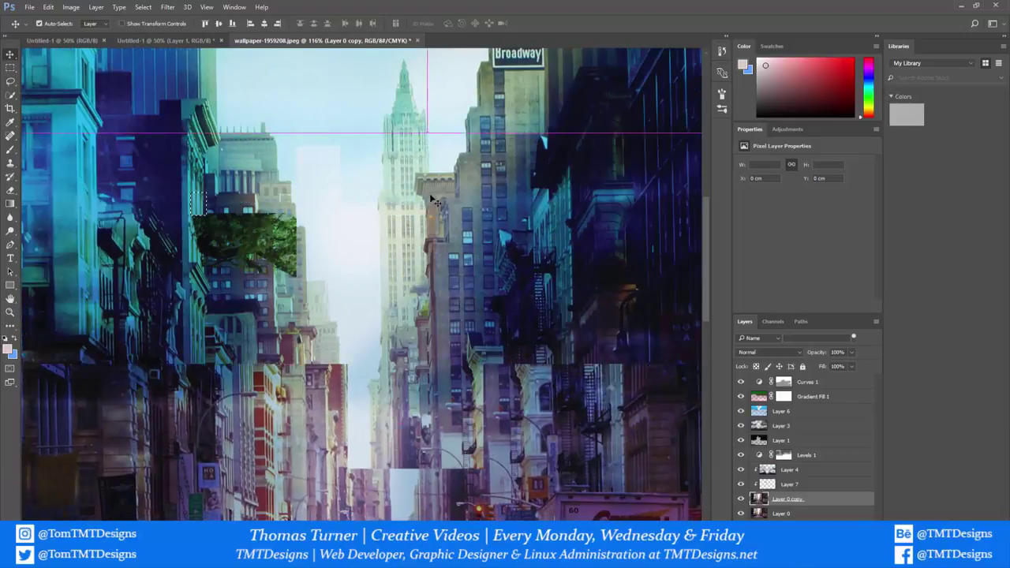
{"action": "left_click_drag", "start_coordinate": [433, 201], "coordinate": [387, 197]}
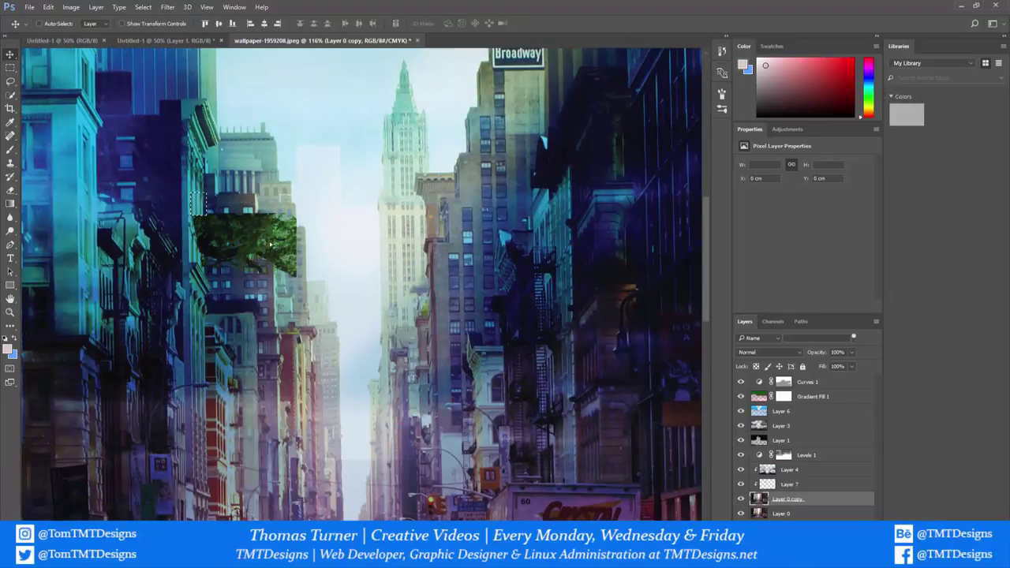
{"action": "mouse_move", "coordinate": [271, 245]}
{"action": "left_mouse_down"}
{"action": "mouse_move", "coordinate": [293, 236]}
{"action": "mouse_move", "coordinate": [284, 243]}
{"action": "left_mouse_up"}
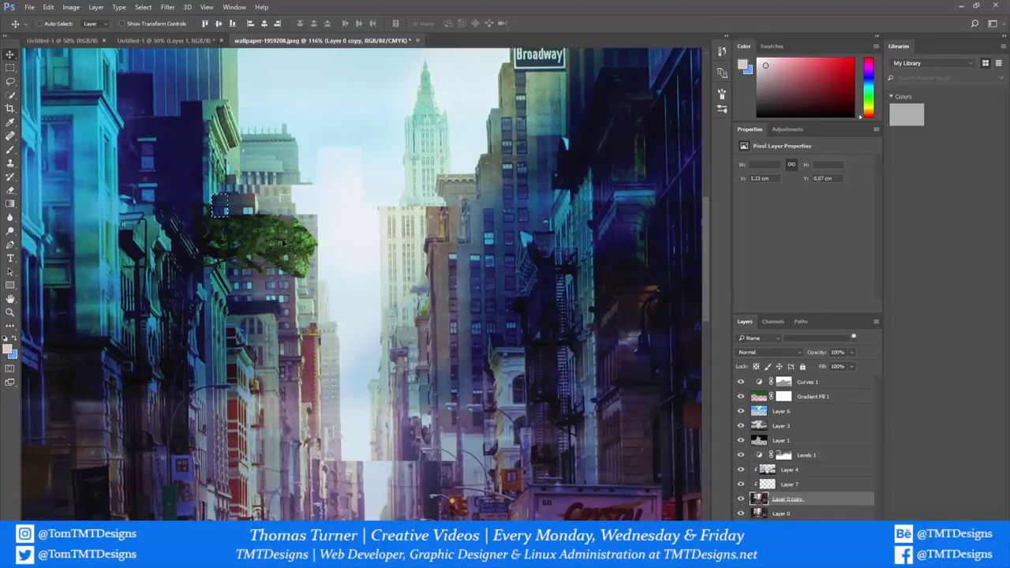
- Move Layer 7's foliage slightly down and left, to about X 33.1 cm, Y 17.6 cm
{"action": "left_click", "coordinate": [809, 484]}
{"action": "left_click_drag", "start_coordinate": [260, 242], "coordinate": [243, 269]}
{"action": "scroll", "coordinate": [381, 343], "scroll_direction": "down", "scroll_amount": 7}
{"action": "scroll", "coordinate": [379, 342], "scroll_direction": "down", "scroll_amount": 2}
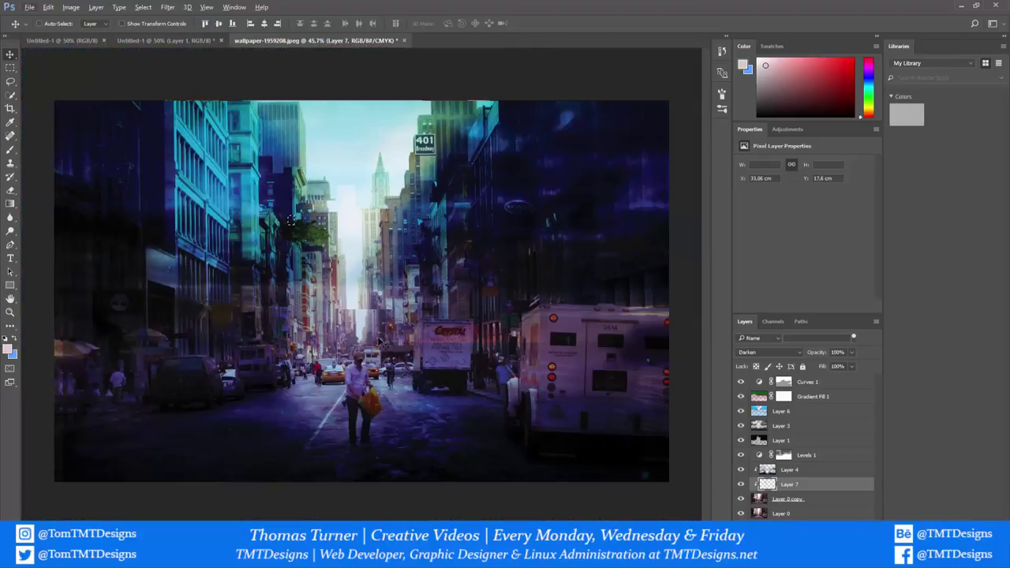
- Undo the recent foliage move and the cuts in Layer 0 copy, closing the GeForce Experience overlay
{"action": "key", "text": "z"}
{"action": "key", "text": "alt"}
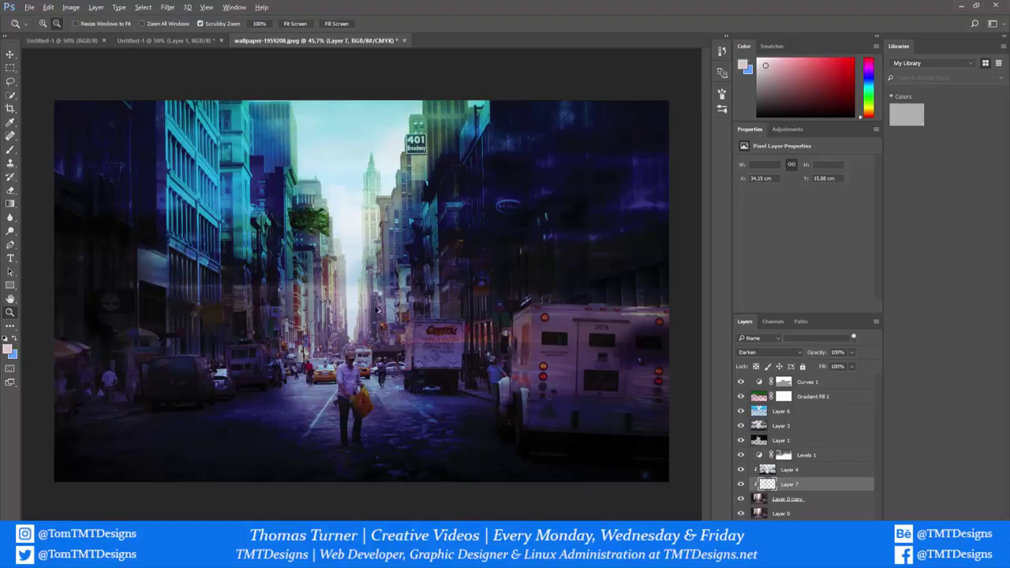
{"action": "key", "text": "alt+z"}
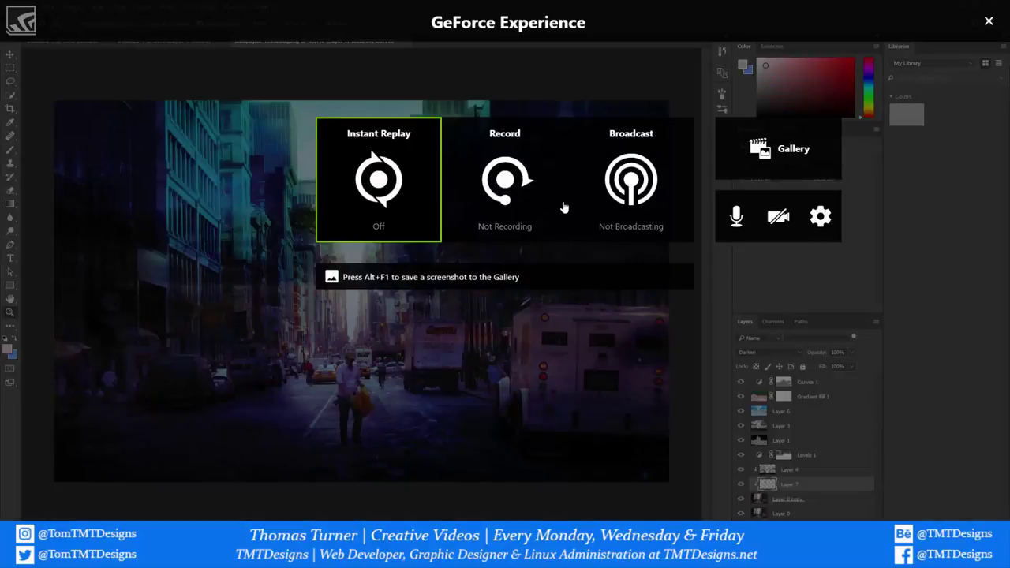
{"action": "left_click", "coordinate": [989, 23]}
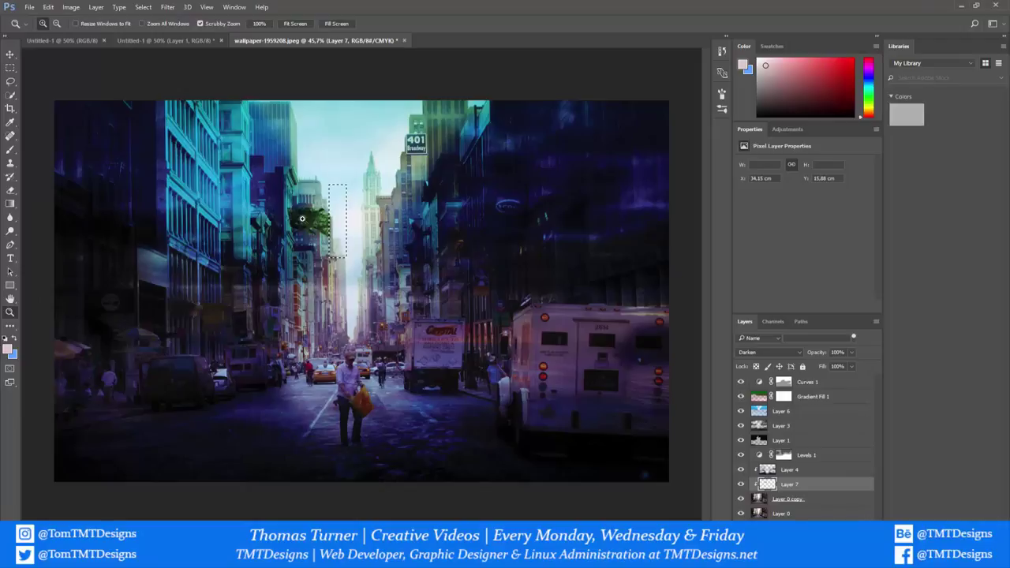
{"action": "left_click", "coordinate": [11, 69]}
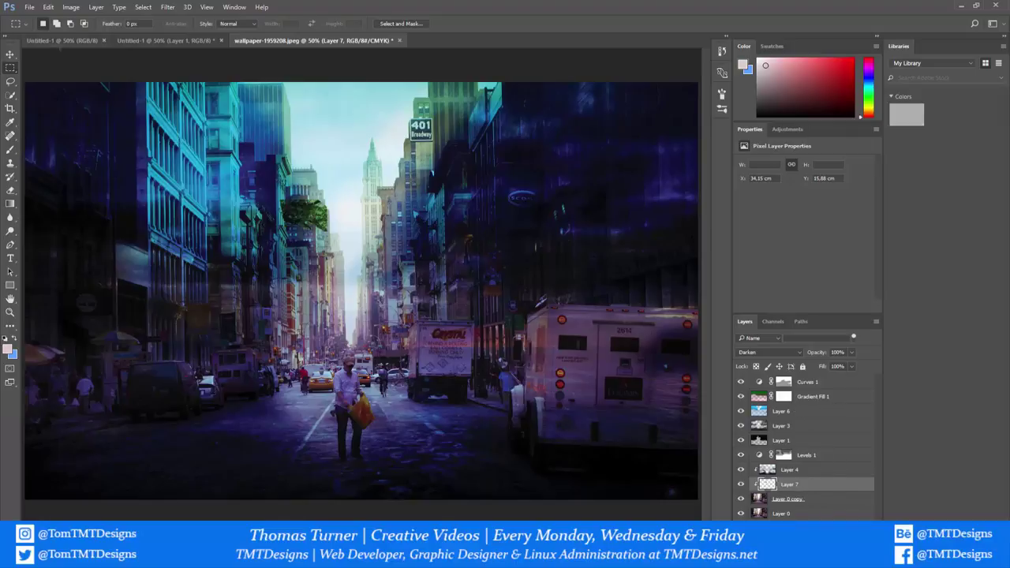
- Move Layer 7's foliage down to the road beside the cars, at about X 30.4 cm, Y 39.2 cm
{"action": "left_click", "coordinate": [10, 54]}
{"action": "left_click_drag", "start_coordinate": [291, 227], "coordinate": [277, 387]}
{"action": "right_click", "coordinate": [260, 399]}
{"action": "key", "text": "Escape"}
- Warp Layer 7's foliage by pulling its lower corners and upper edge outward, and apply the warp
{"action": "left_click", "coordinate": [48, 7]}
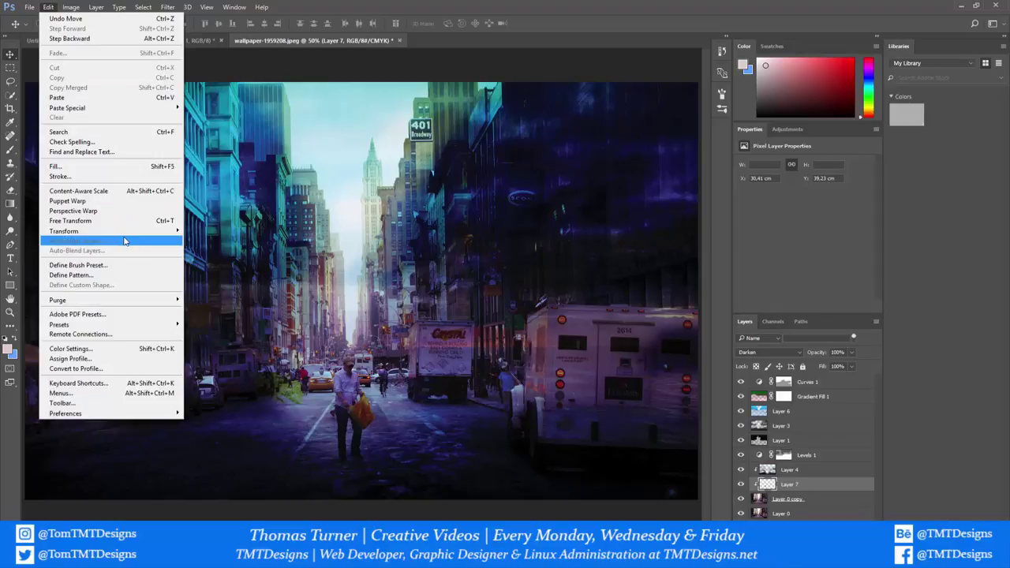
{"action": "mouse_move", "coordinate": [126, 232]}
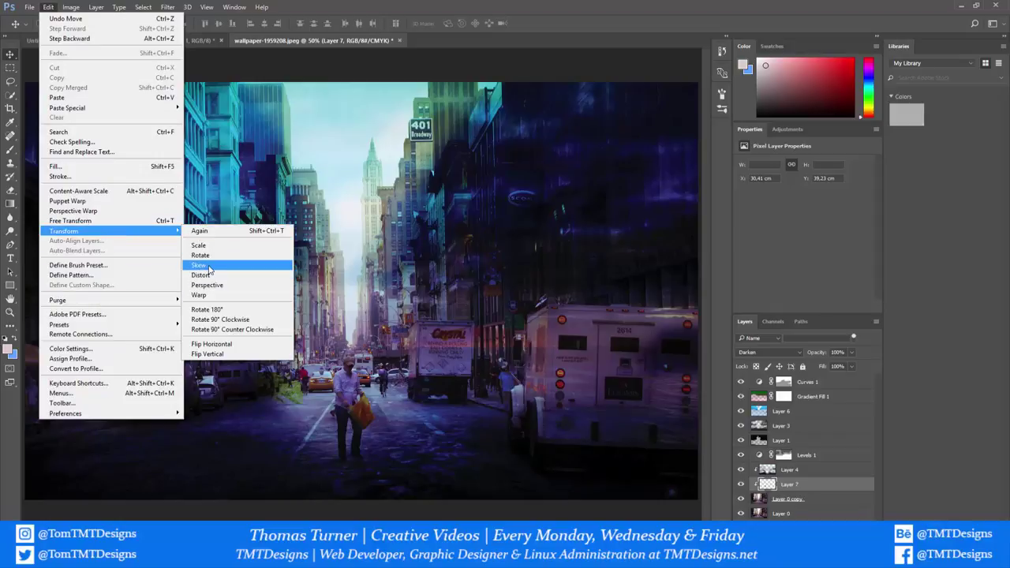
{"action": "left_click", "coordinate": [216, 296]}
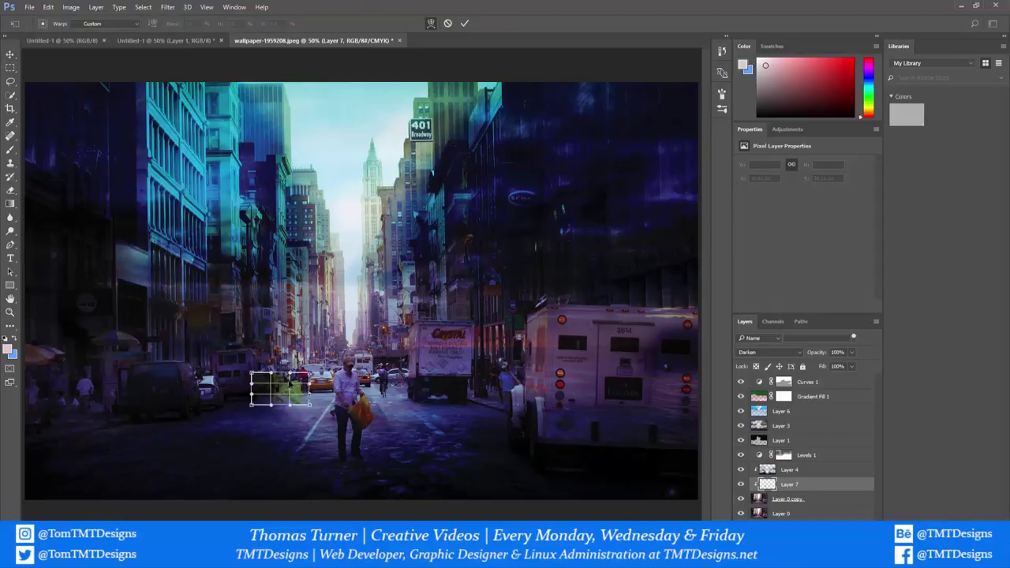
{"action": "mouse_move", "coordinate": [310, 373]}
{"action": "left_mouse_down"}
{"action": "mouse_move", "coordinate": [333, 372]}
{"action": "mouse_move", "coordinate": [310, 370]}
{"action": "left_mouse_up"}
{"action": "left_click_drag", "start_coordinate": [309, 405], "coordinate": [239, 414]}
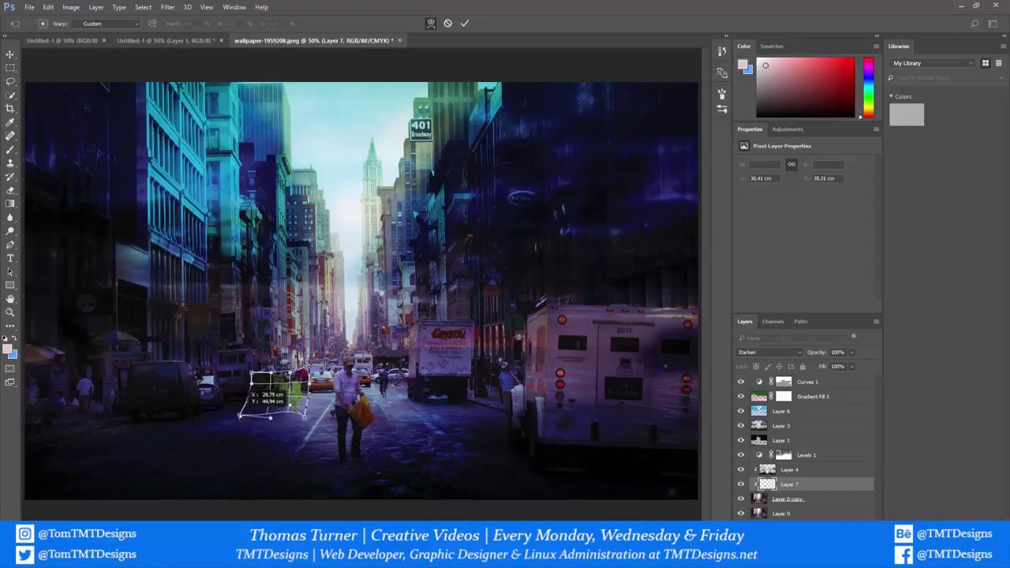
{"action": "left_click_drag", "start_coordinate": [251, 372], "coordinate": [294, 359]}
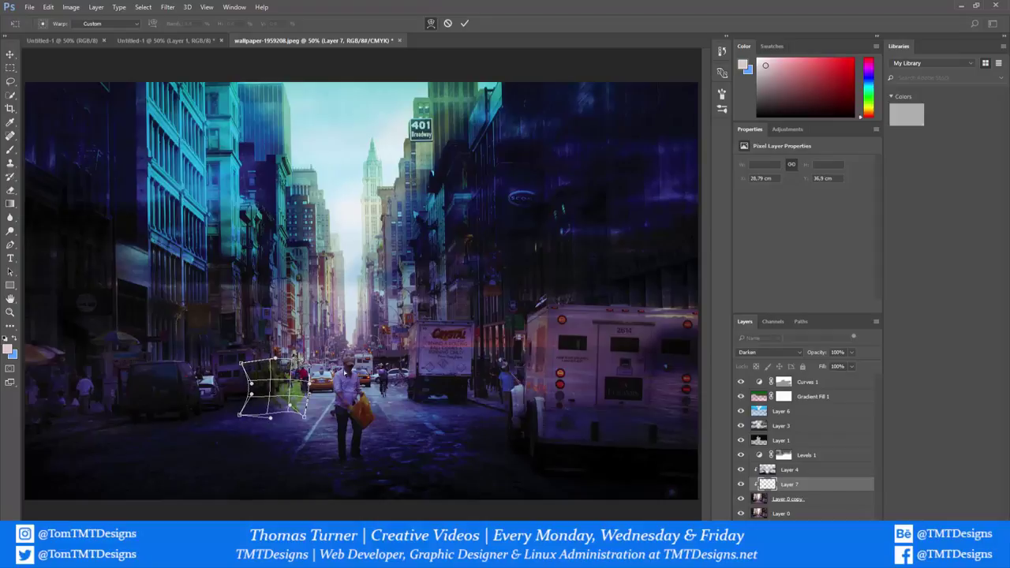
{"action": "key", "text": "Return"}
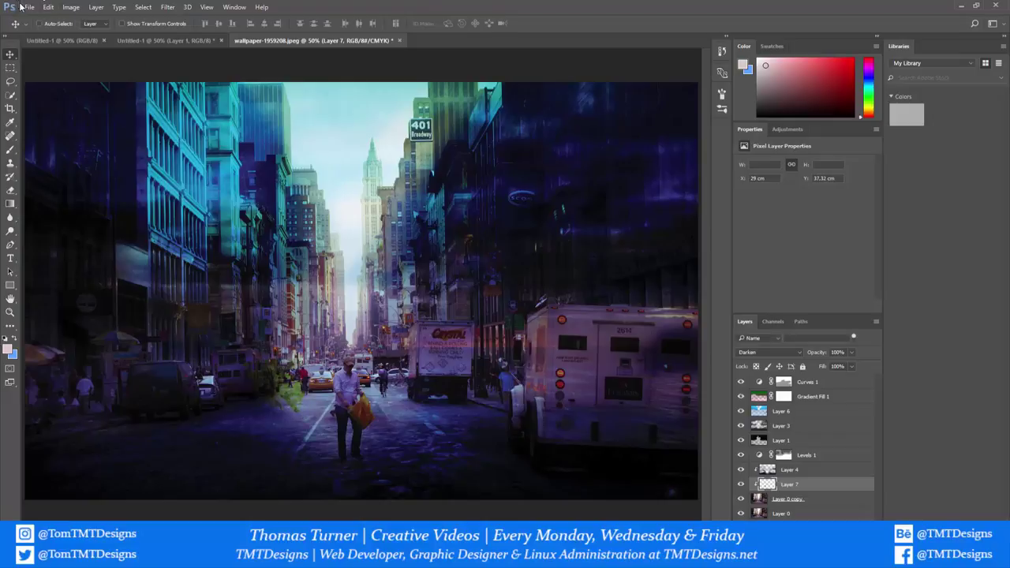
- Slant Layer 7's foliage along the road with a Perspective transform, to a horizontal skew of about -61.6°, and apply it
{"action": "left_click", "coordinate": [48, 6]}
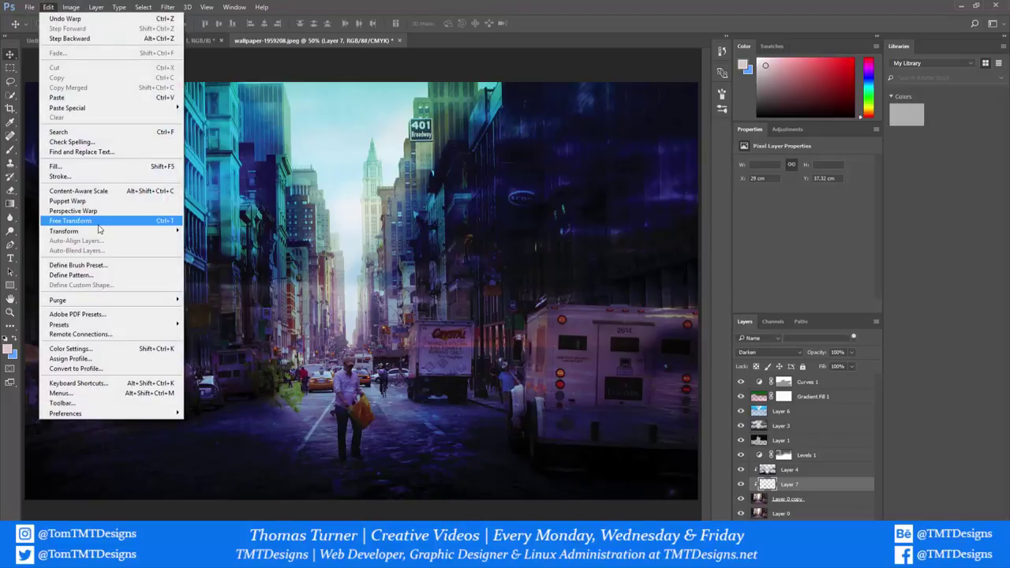
{"action": "mouse_move", "coordinate": [100, 230]}
{"action": "left_click", "coordinate": [219, 291]}
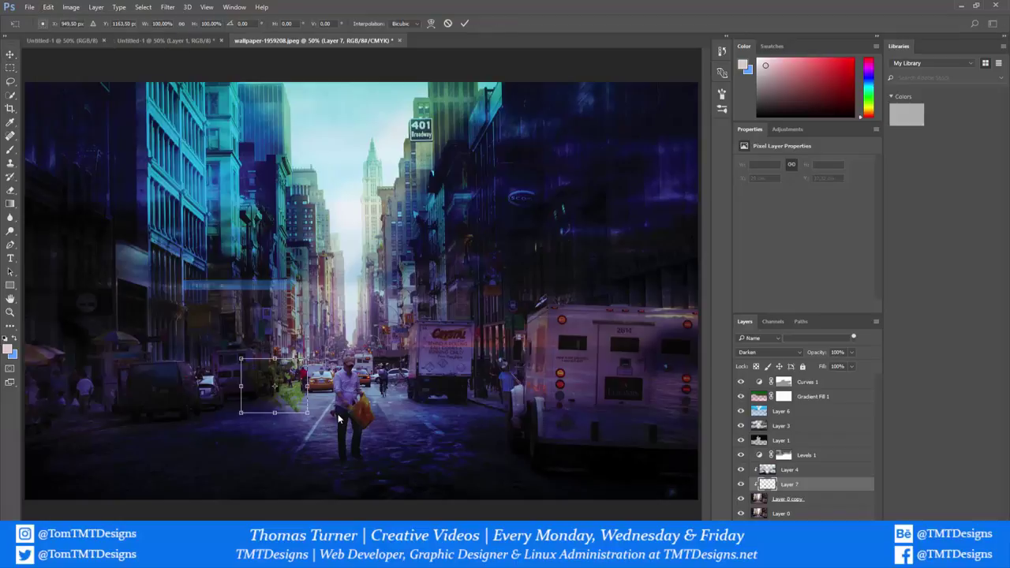
{"action": "mouse_move", "coordinate": [274, 414]}
{"action": "left_mouse_down"}
{"action": "mouse_move", "coordinate": [250, 412]}
{"action": "mouse_move", "coordinate": [276, 412]}
{"action": "left_mouse_up"}
{"action": "left_click_drag", "start_coordinate": [301, 360], "coordinate": [274, 413]}
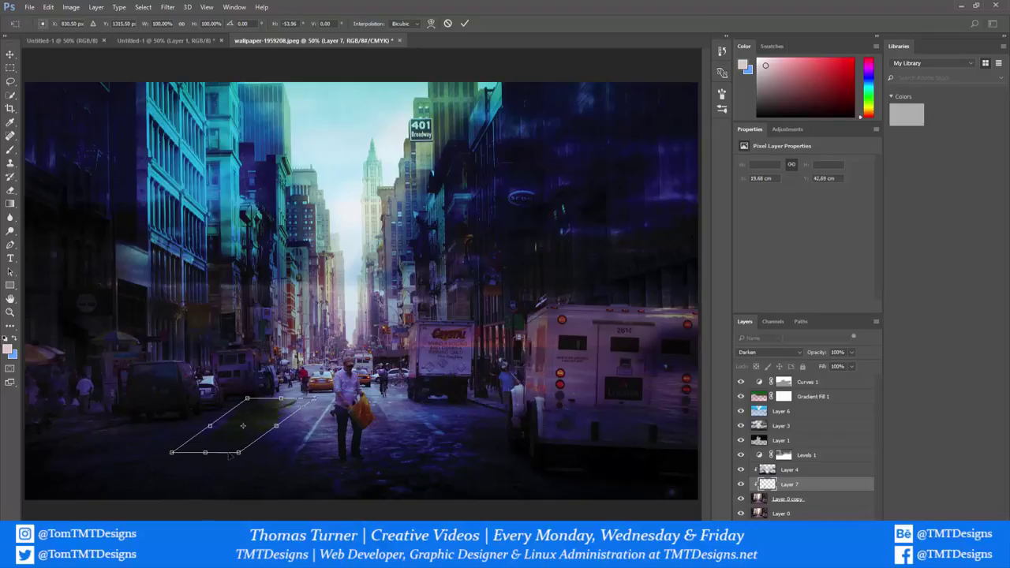
{"action": "left_click_drag", "start_coordinate": [211, 453], "coordinate": [188, 453]}
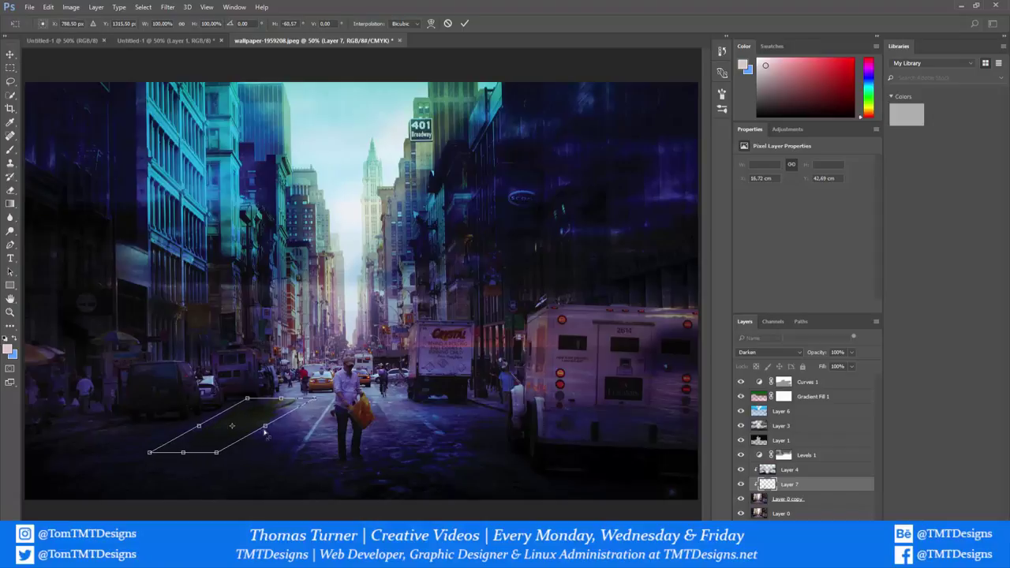
{"action": "left_click_drag", "start_coordinate": [269, 432], "coordinate": [271, 430]}
{"action": "left_click", "coordinate": [15, 65]}
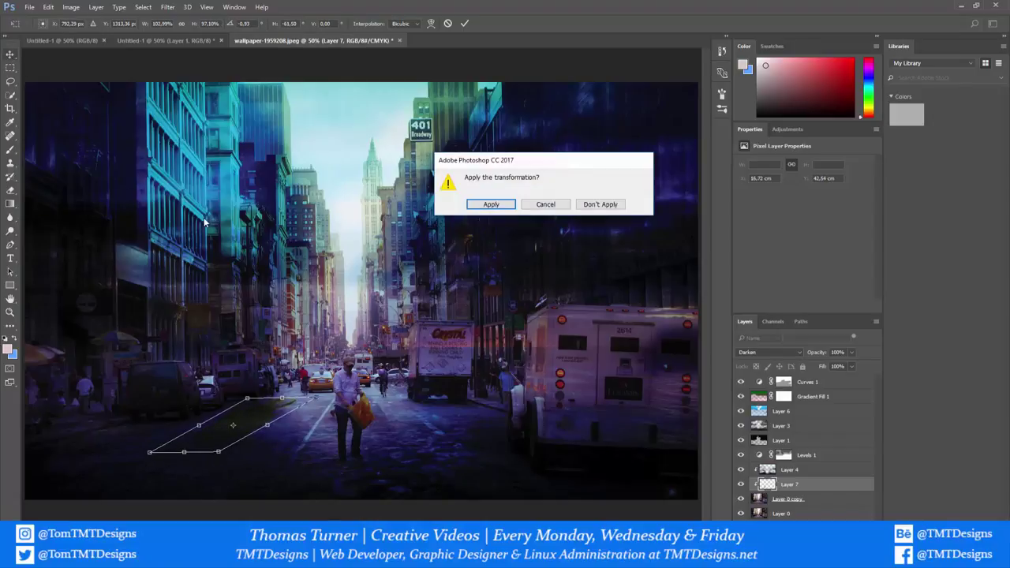
{"action": "left_click", "coordinate": [494, 203]}
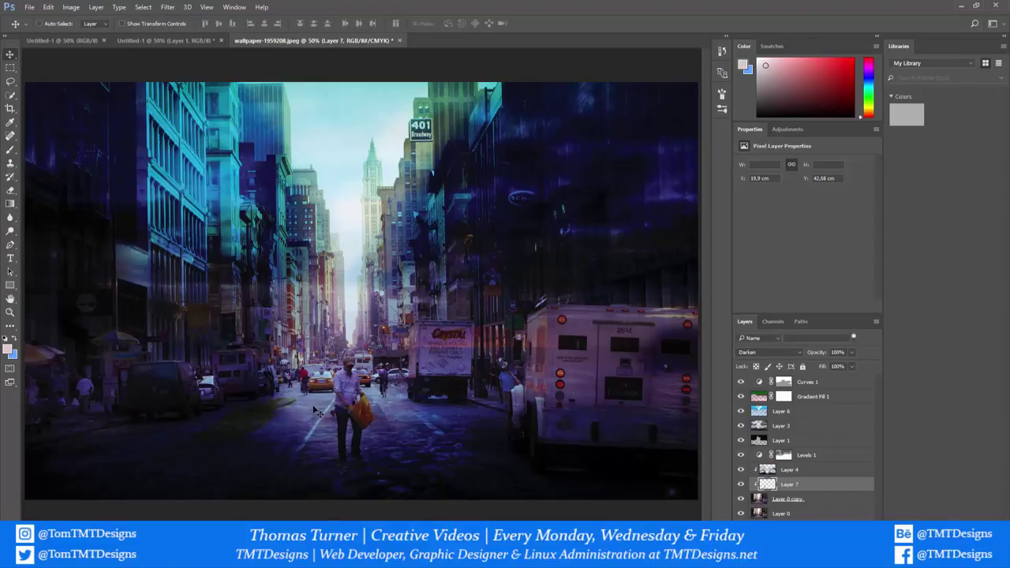
- Free-transform the slanted foliage and place it on the road at about X 21.9 cm, Y 42.8 cm
{"action": "key", "text": "ctrl+t"}
{"action": "left_click_drag", "start_coordinate": [310, 398], "coordinate": [166, 426]}
{"action": "key", "text": "Return"}
{"action": "mouse_move", "coordinate": [281, 412]}
{"action": "left_mouse_down"}
{"action": "mouse_move", "coordinate": [247, 421]}
{"action": "mouse_move", "coordinate": [294, 422]}
{"action": "left_mouse_up"}
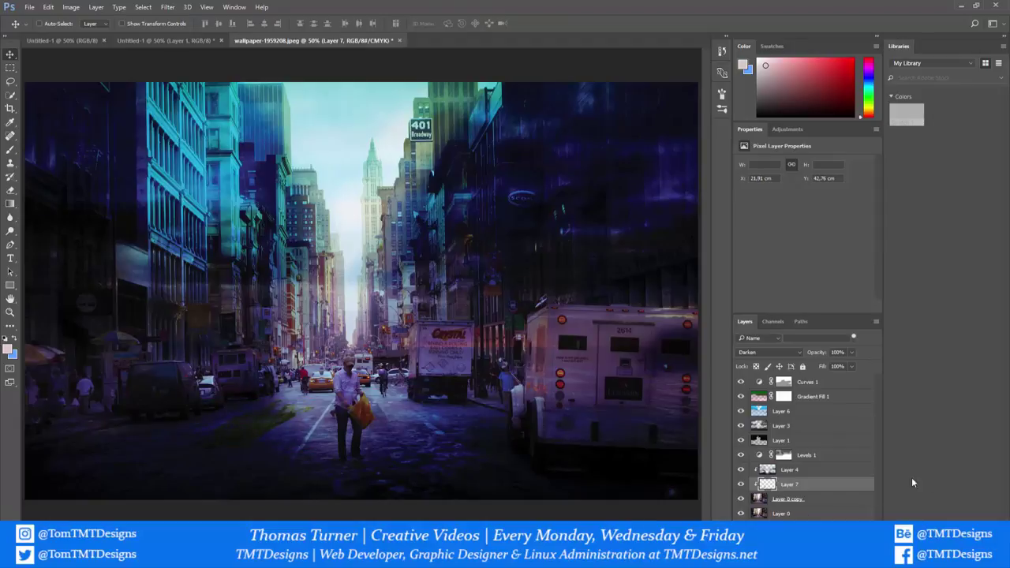
- Try blend modes such as Normal, Color Dodge, Hard Mix, Difference and Vivid Light on Layer 7, and set it back to Darken
{"action": "left_click", "coordinate": [768, 351]}
{"action": "left_click", "coordinate": [774, 360]}
{"action": "scroll", "coordinate": [768, 352], "scroll_direction": "up", "scroll_amount": 1}
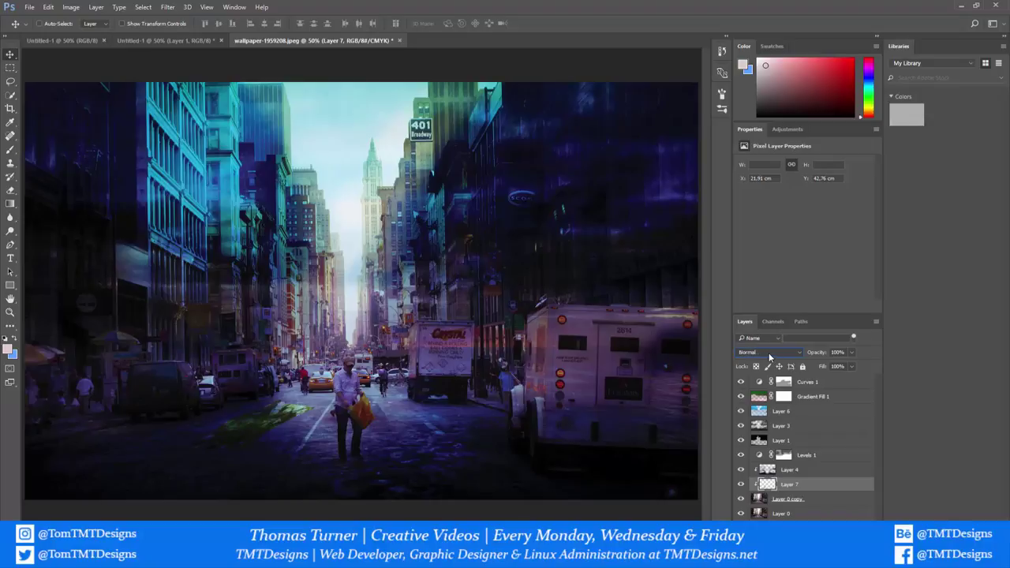
{"action": "scroll", "coordinate": [768, 352], "scroll_direction": "down", "scroll_amount": 6}
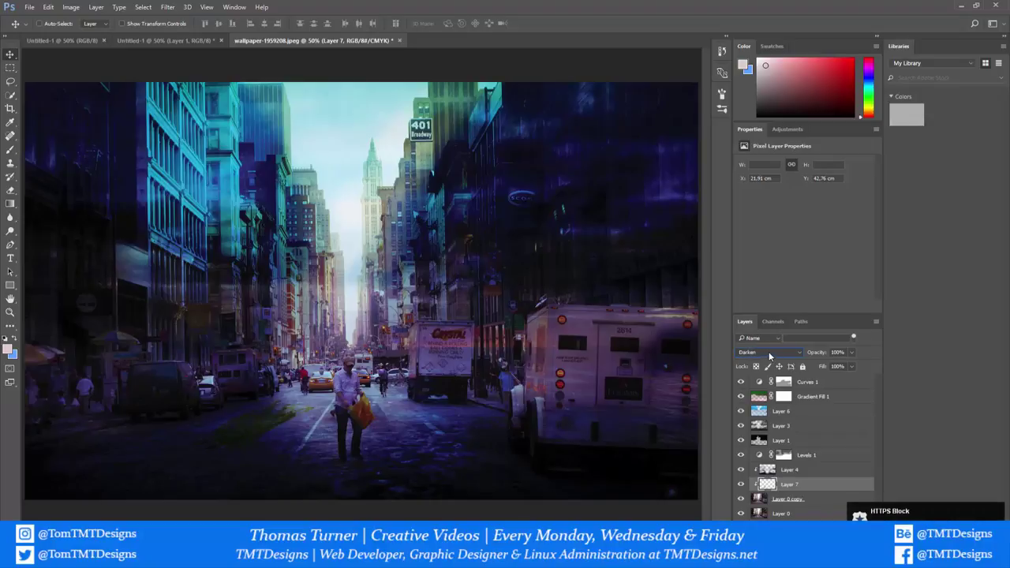
{"action": "scroll", "coordinate": [768, 351], "scroll_direction": "down", "scroll_amount": 5}
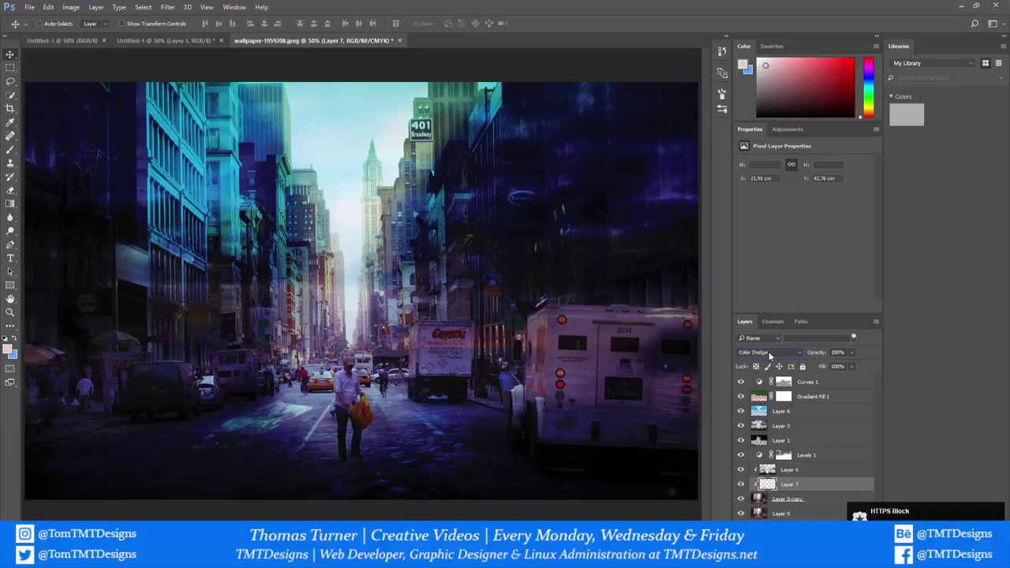
{"action": "scroll", "coordinate": [769, 351], "scroll_direction": "down", "scroll_amount": 7}
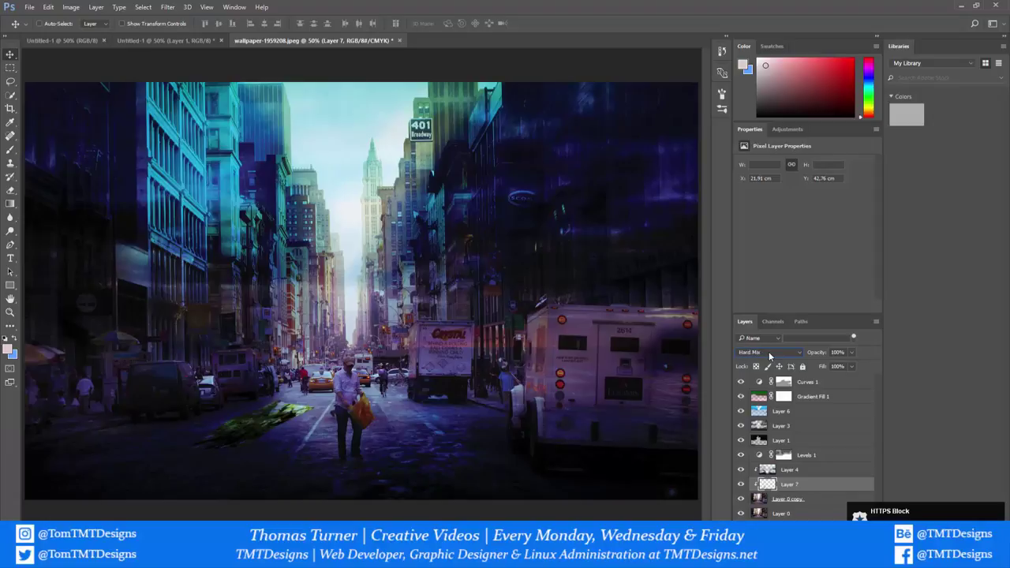
{"action": "scroll", "coordinate": [768, 351], "scroll_direction": "up", "scroll_amount": 1}
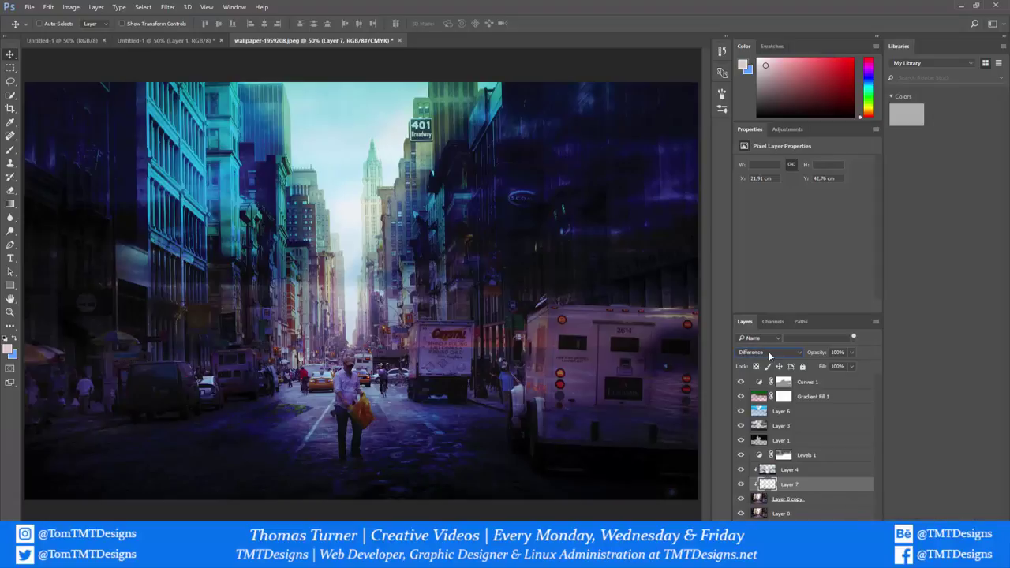
{"action": "scroll", "coordinate": [769, 351], "scroll_direction": "up", "scroll_amount": 3}
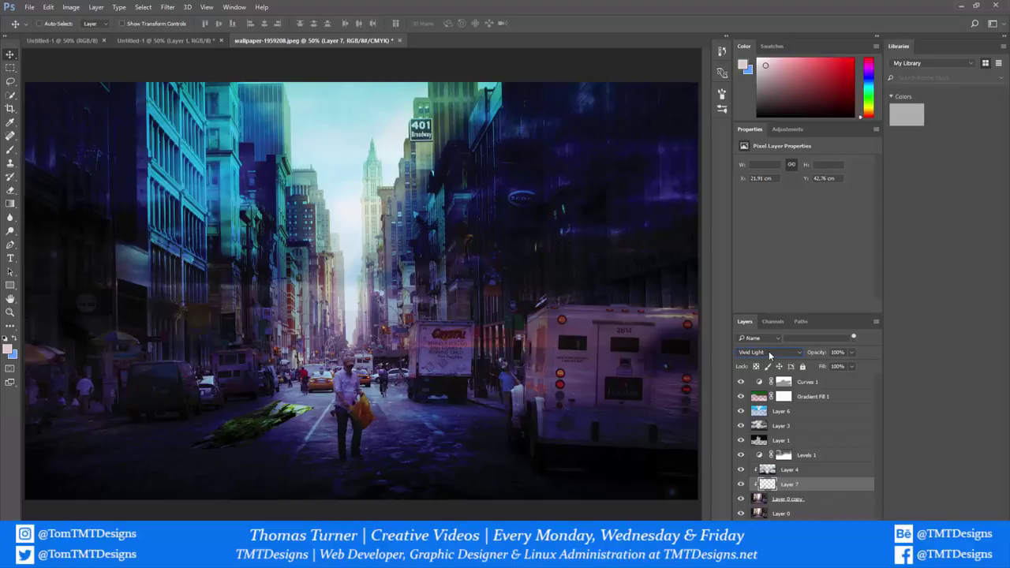
{"action": "left_click", "coordinate": [768, 352]}
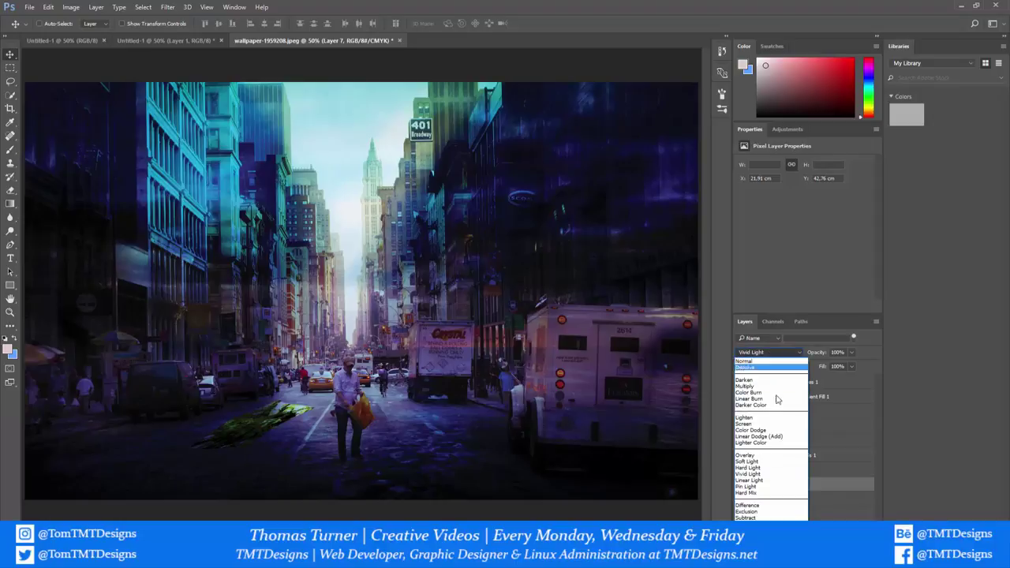
{"action": "left_click", "coordinate": [766, 381]}
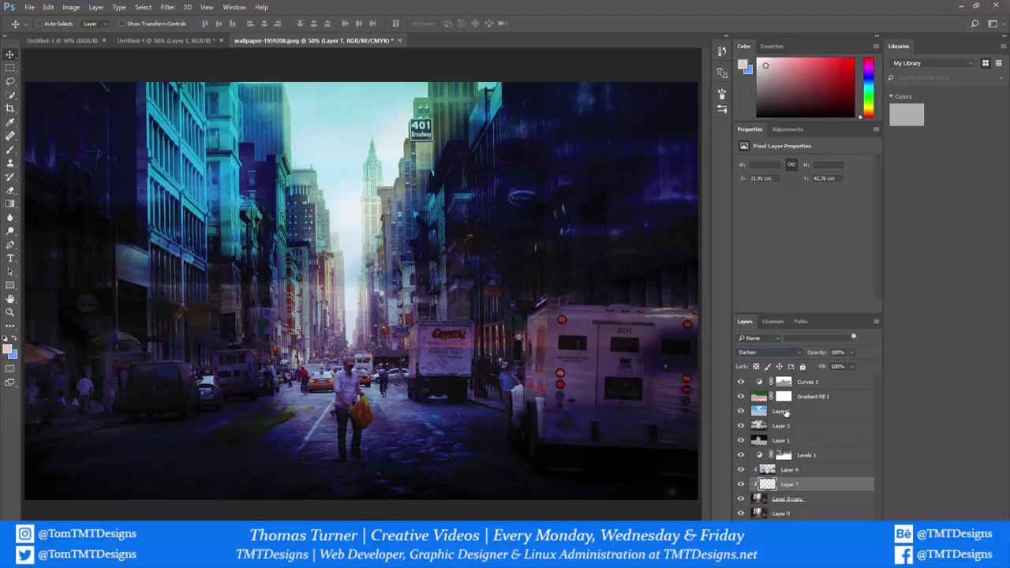
- Add a Color Overlay effect to Layer 7 and set its colour to bright green, #5eff66
{"action": "double_click", "coordinate": [831, 485]}
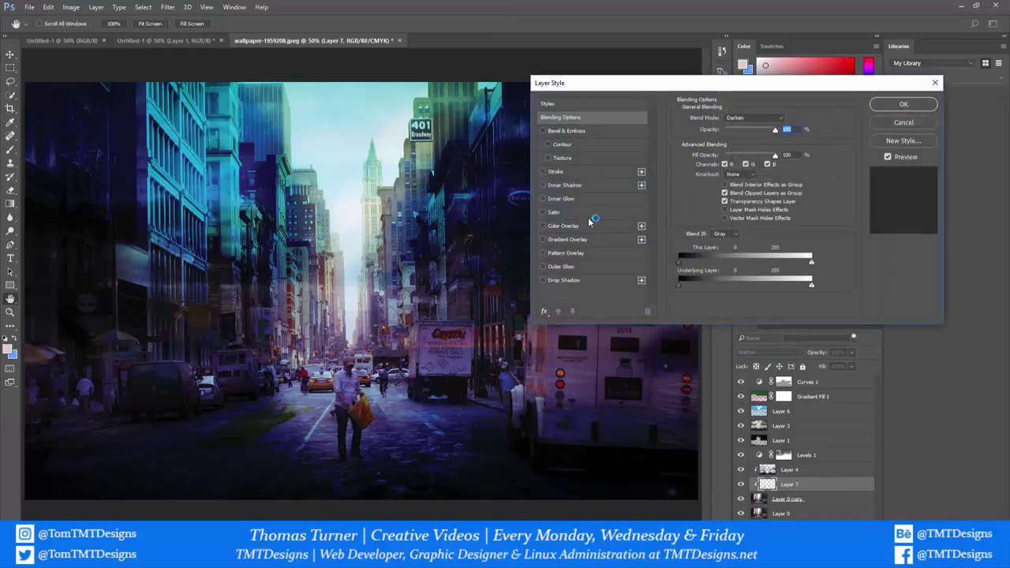
{"action": "left_click", "coordinate": [543, 226]}
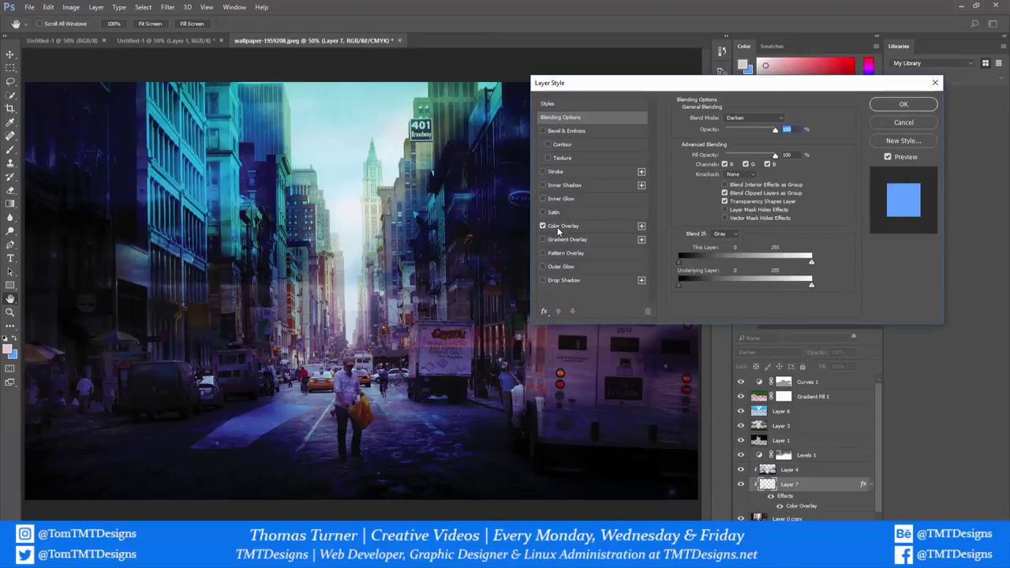
{"action": "left_click", "coordinate": [556, 227]}
{"action": "left_click", "coordinate": [786, 119]}
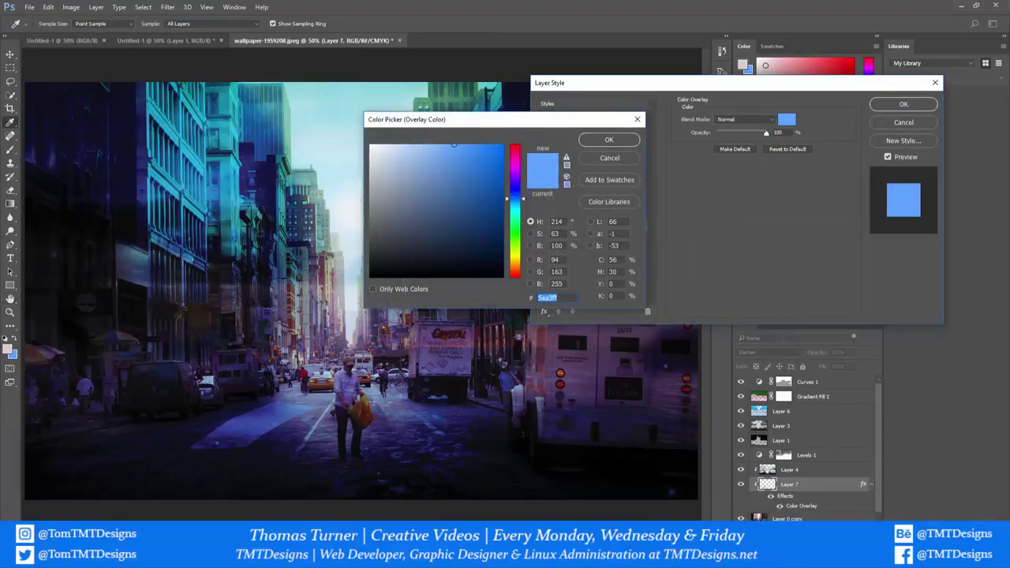
{"action": "left_click", "coordinate": [513, 232]}
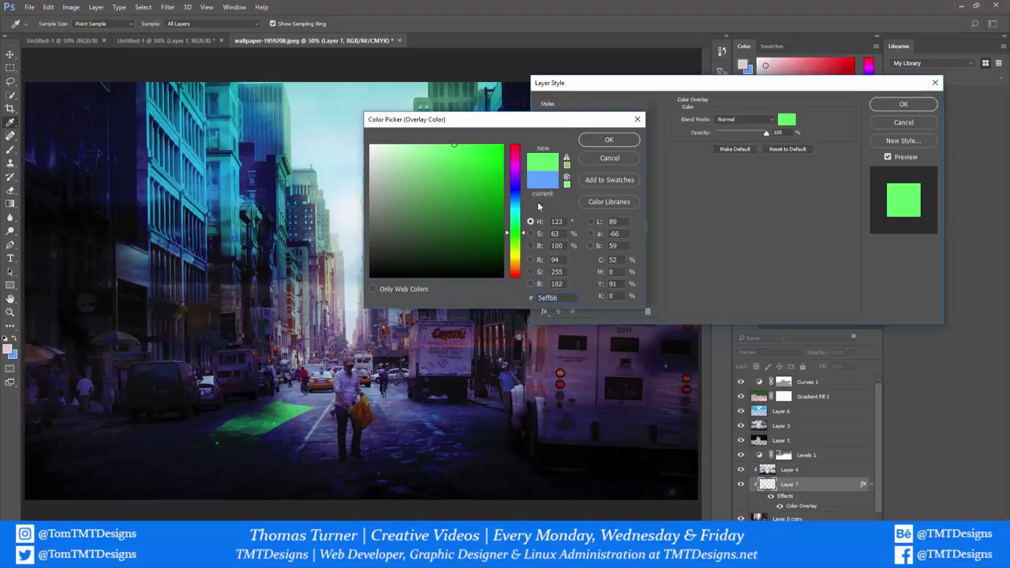
{"action": "left_click", "coordinate": [609, 140]}
- Set the green Color Overlay's blend mode to Overlay, lower its opacity to about 16%, and apply the layer style
{"action": "left_click", "coordinate": [746, 119]}
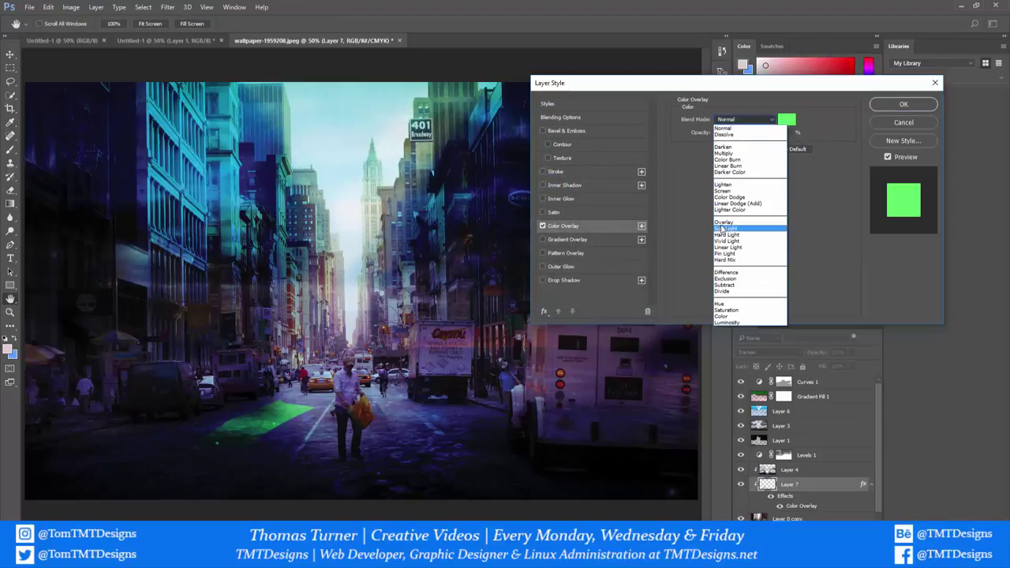
{"action": "left_click", "coordinate": [730, 225]}
{"action": "left_click_drag", "start_coordinate": [759, 134], "coordinate": [728, 132]}
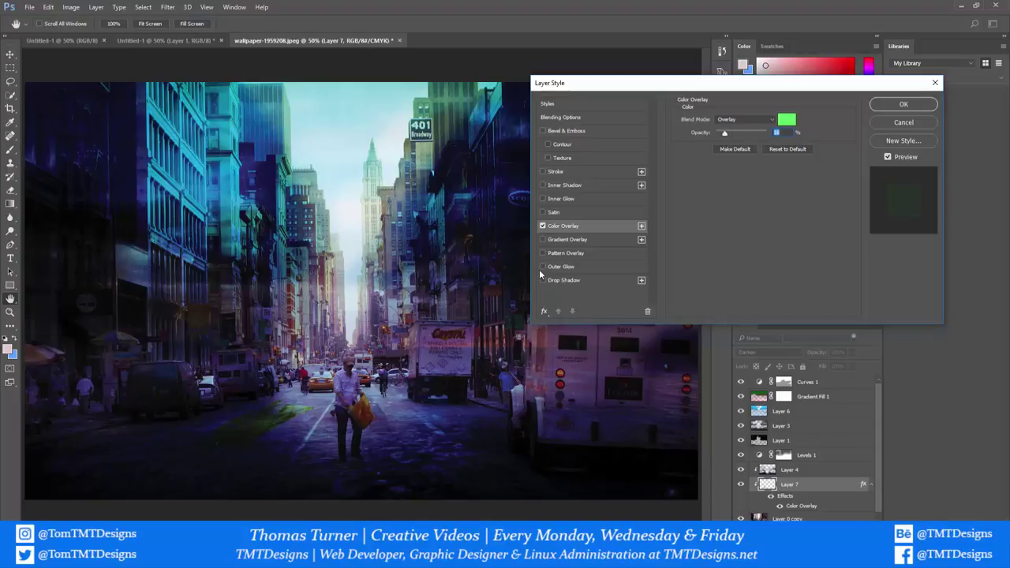
{"action": "left_click", "coordinate": [904, 105]}
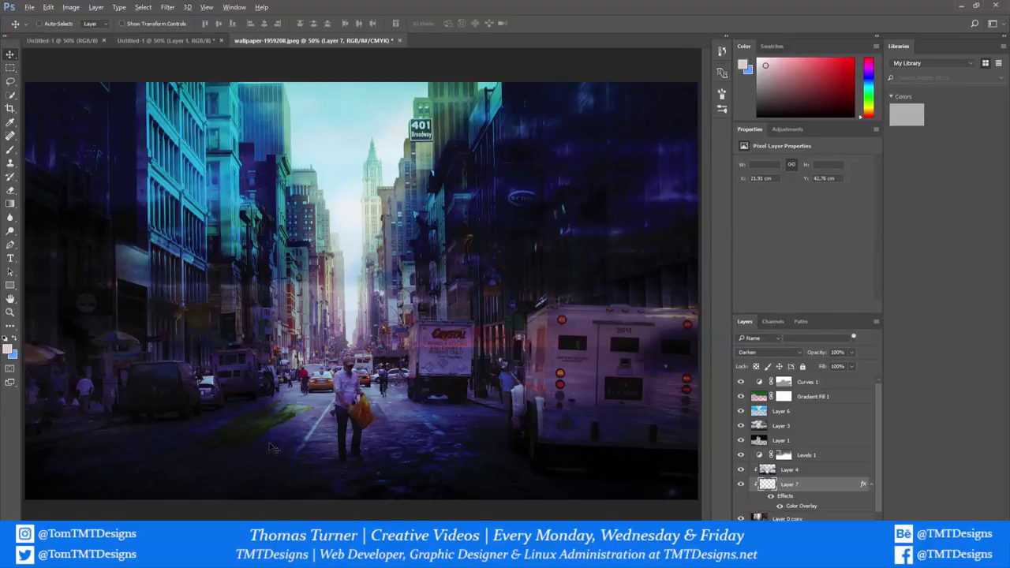
- Move Layer 7's foliage on the road to about X 19.05 cm, Y 43.99 cm
{"action": "scroll", "coordinate": [269, 440], "scroll_direction": "down", "scroll_amount": 1}
{"action": "left_click_drag", "start_coordinate": [256, 422], "coordinate": [294, 437]}
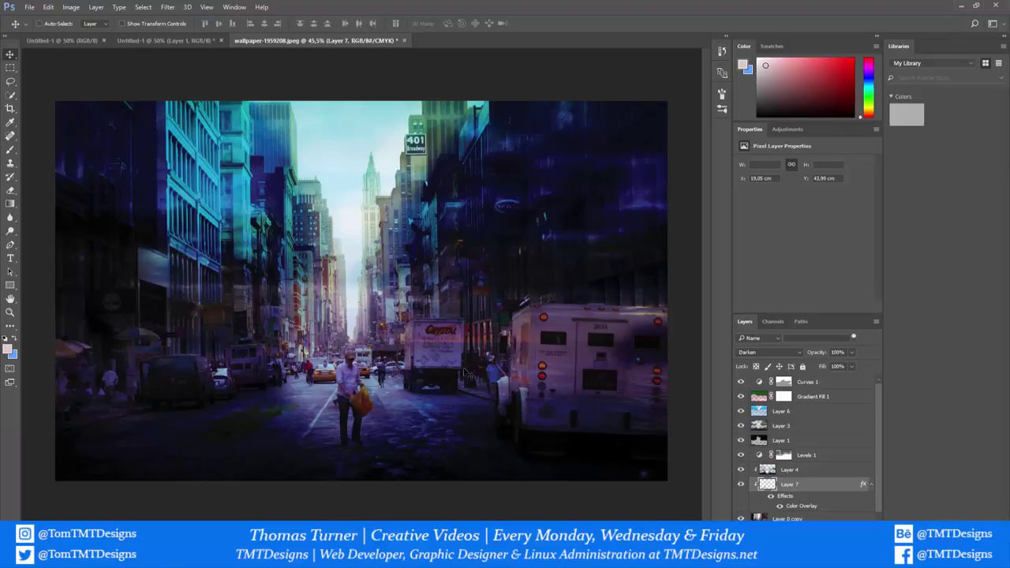
- Hide the layers above Layer 0 to compare with the original photo, and show them all again
{"action": "scroll", "coordinate": [836, 489], "scroll_direction": "down", "scroll_amount": 1}
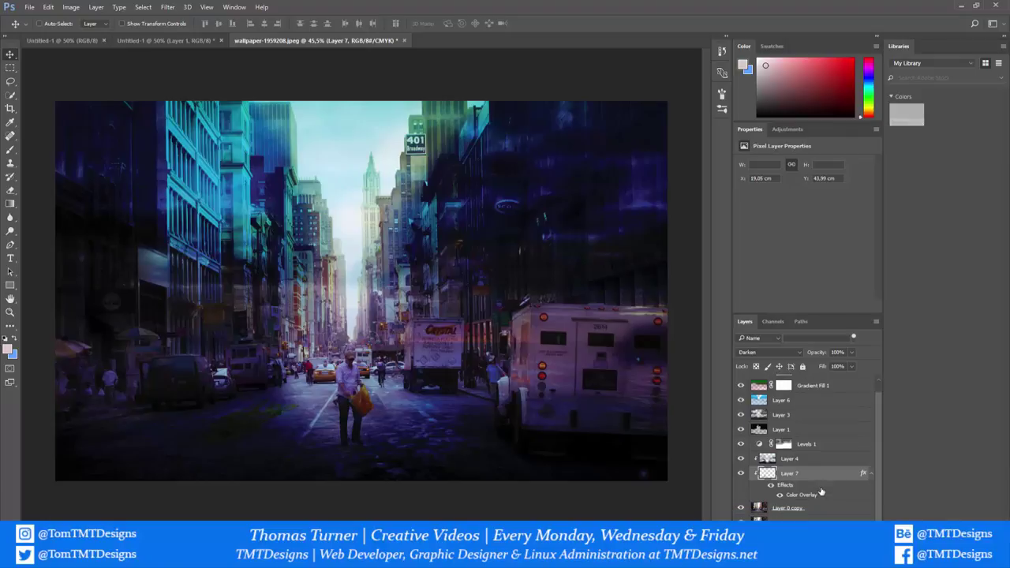
{"action": "left_click_drag", "start_coordinate": [742, 509], "coordinate": [741, 429]}
{"action": "left_click", "coordinate": [741, 401]}
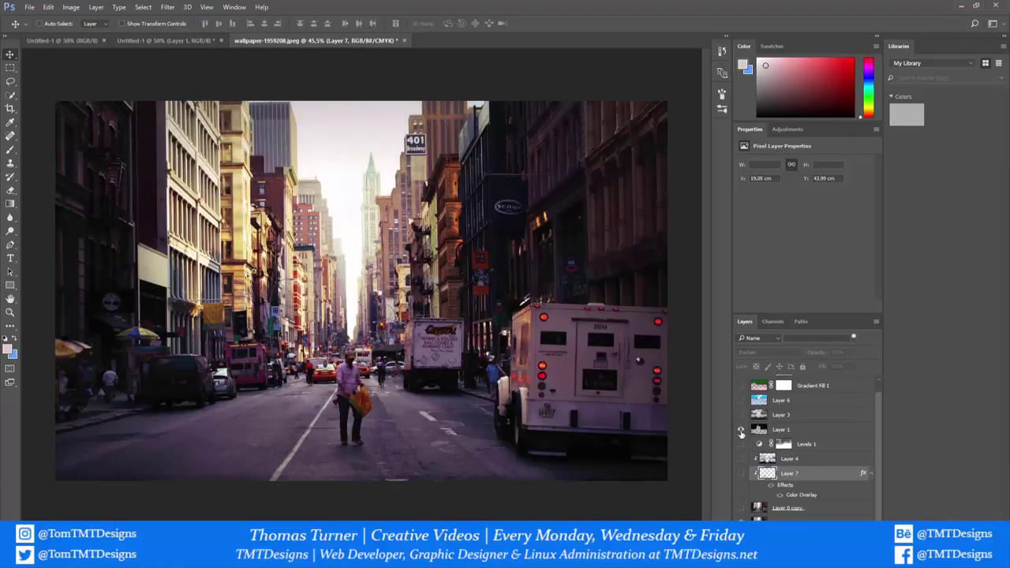
{"action": "left_click", "coordinate": [740, 431]}
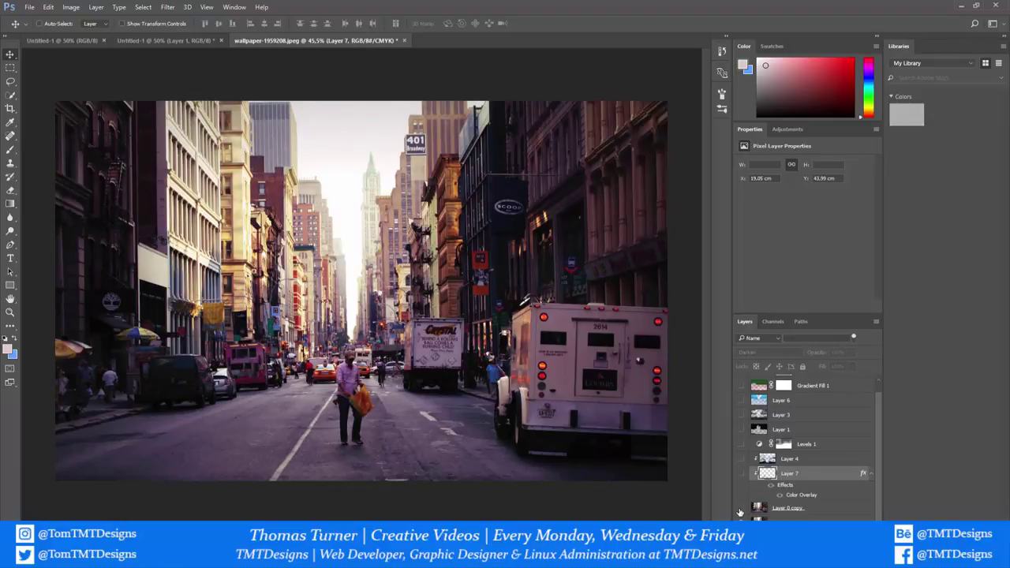
{"action": "left_click_drag", "start_coordinate": [740, 513], "coordinate": [740, 387]}
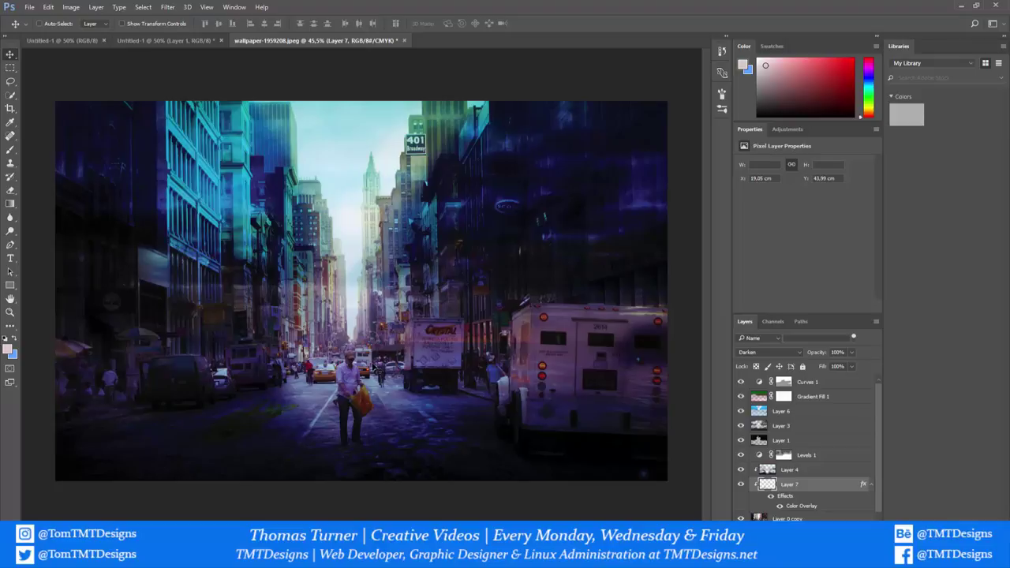
{"action": "scroll", "coordinate": [377, 368], "scroll_direction": "down", "scroll_amount": 2}
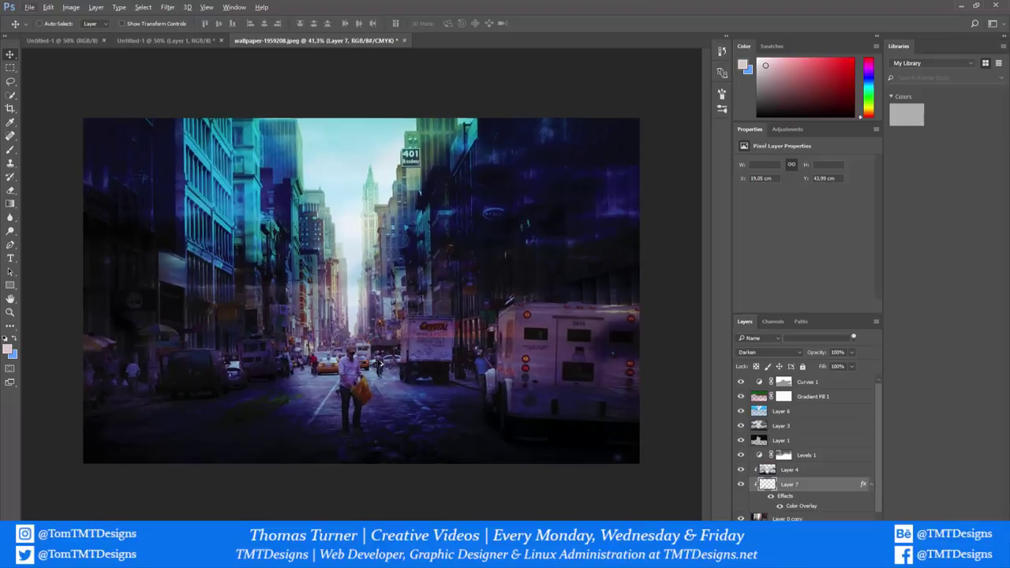